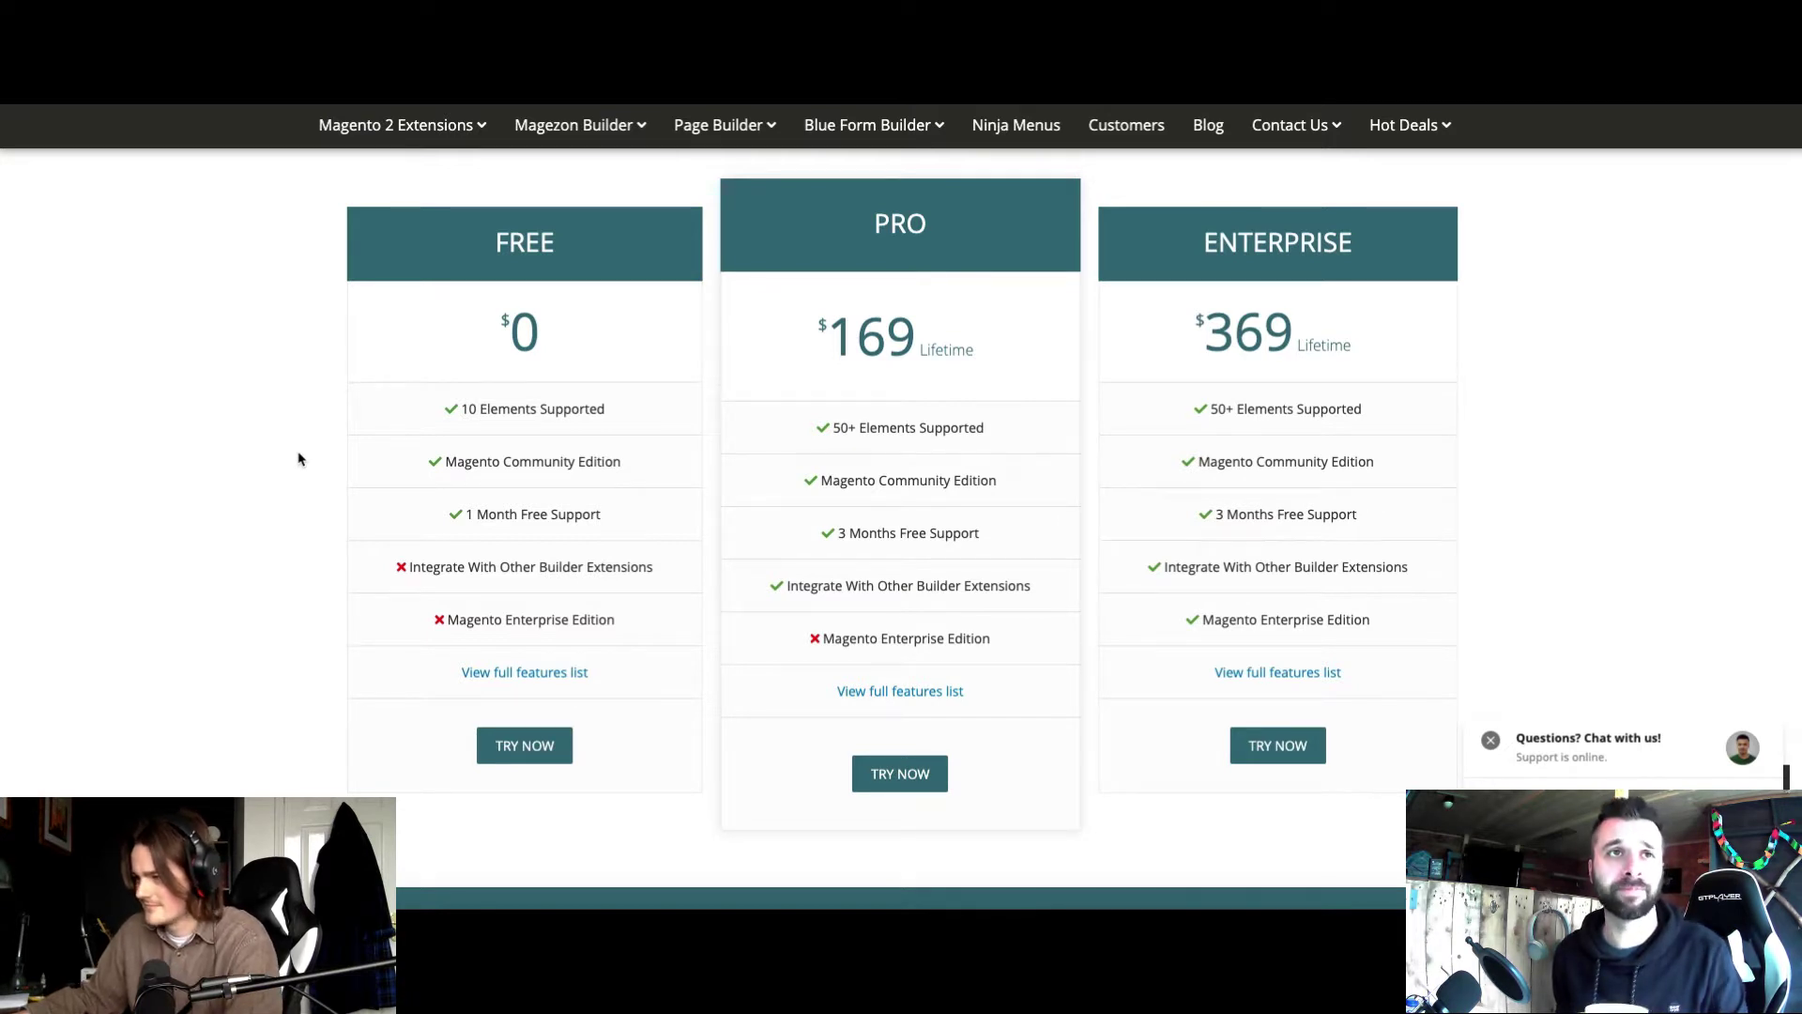
Step: Scroll to the pricing table comparing FREE at $0, PRO at $169 and ENTERPRISE at $369
scroll(300, 459, "down", 1)
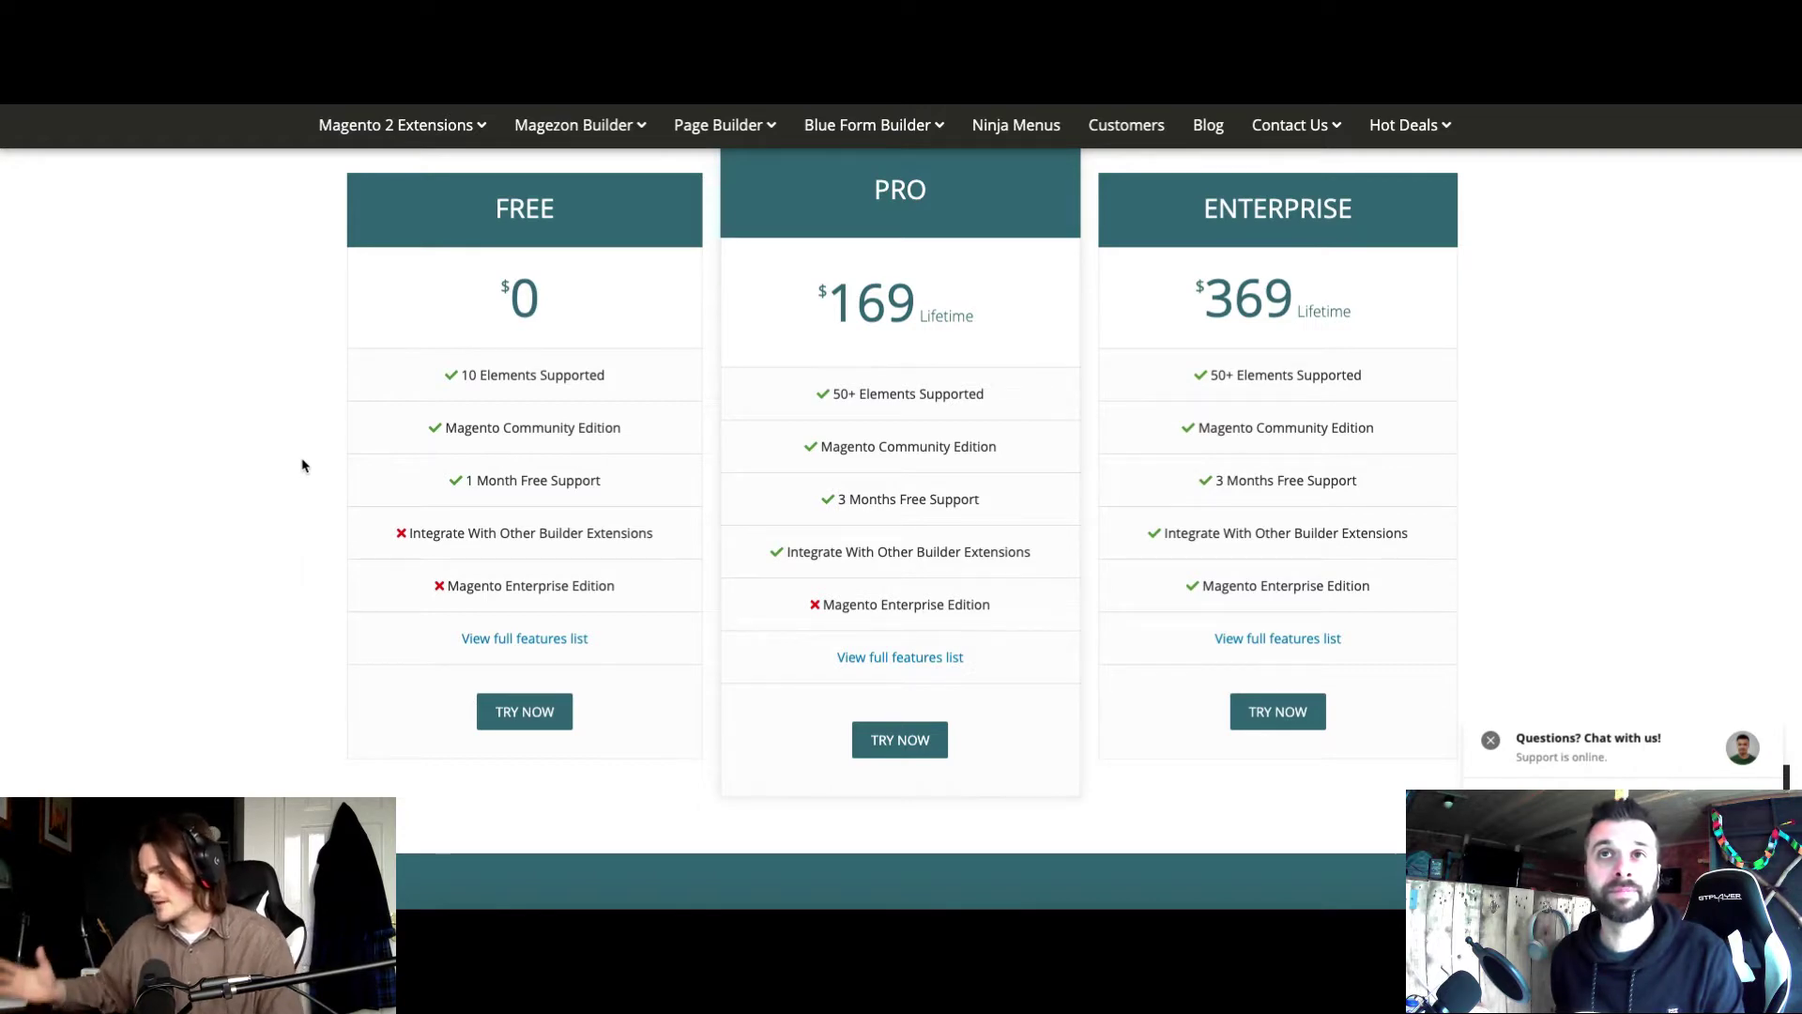
left_click(551, 642)
scroll(814, 650, "down", 1)
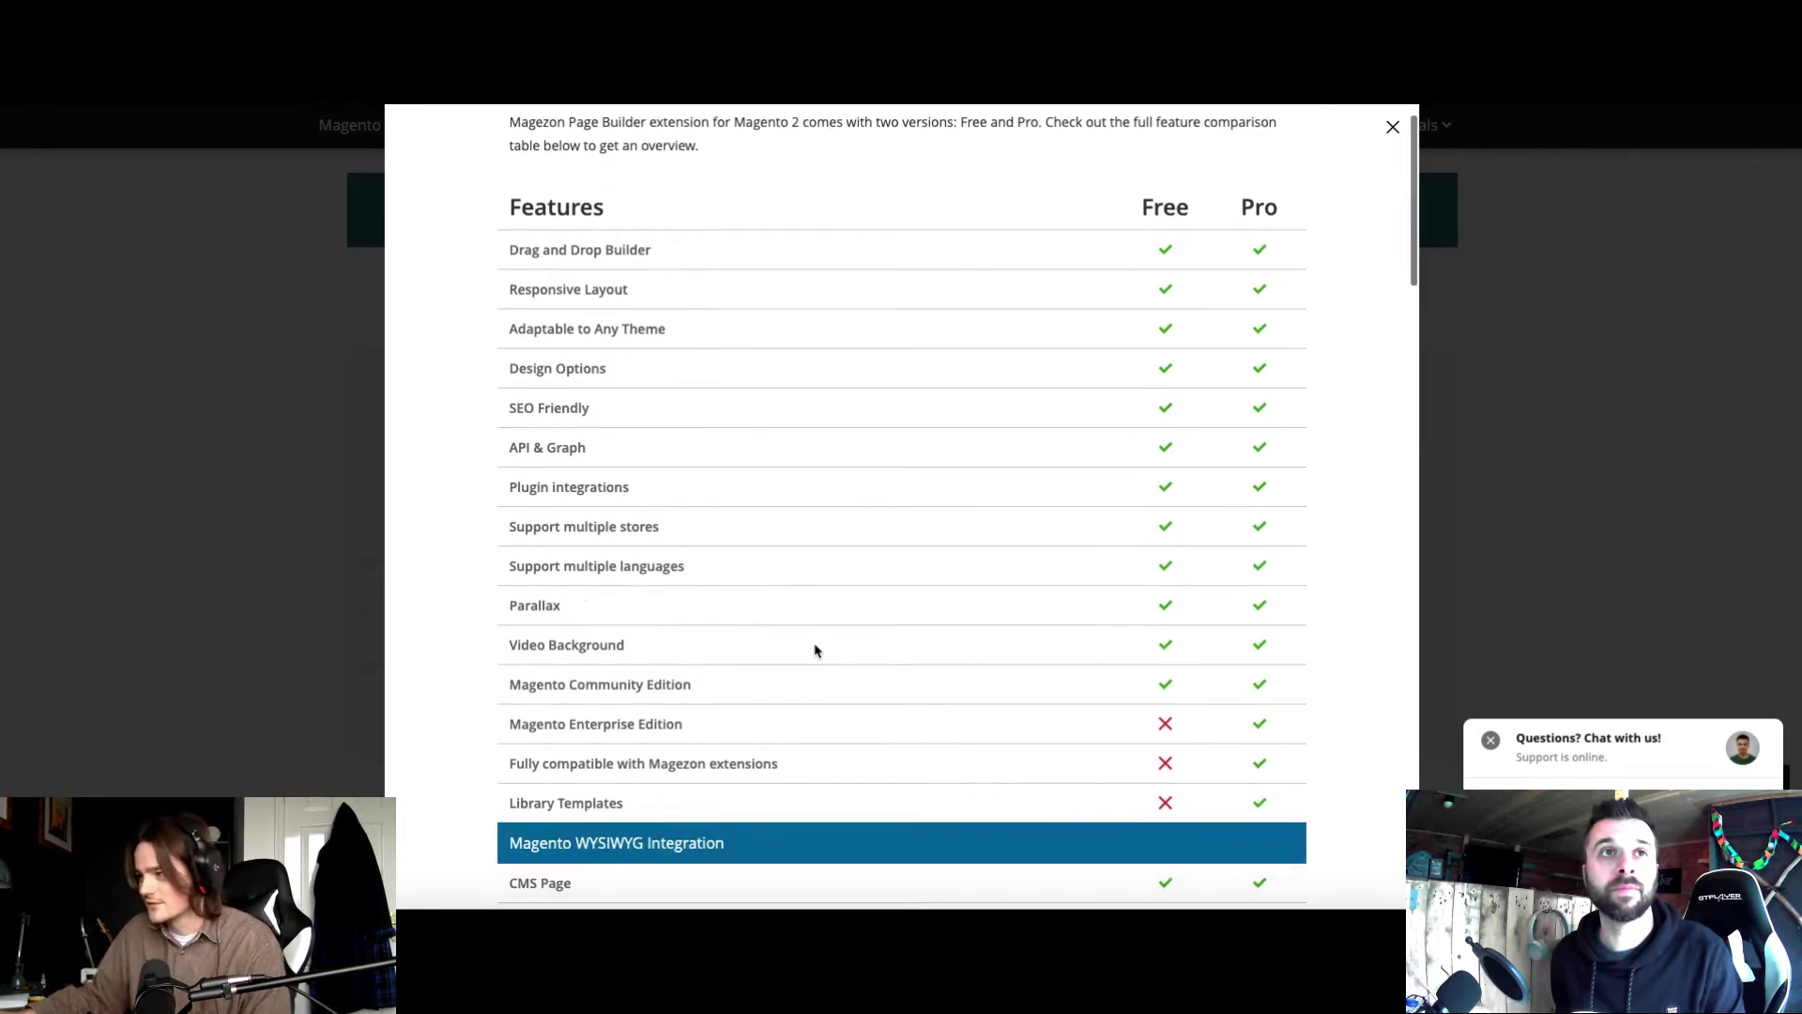
scroll(816, 652, "down", 1)
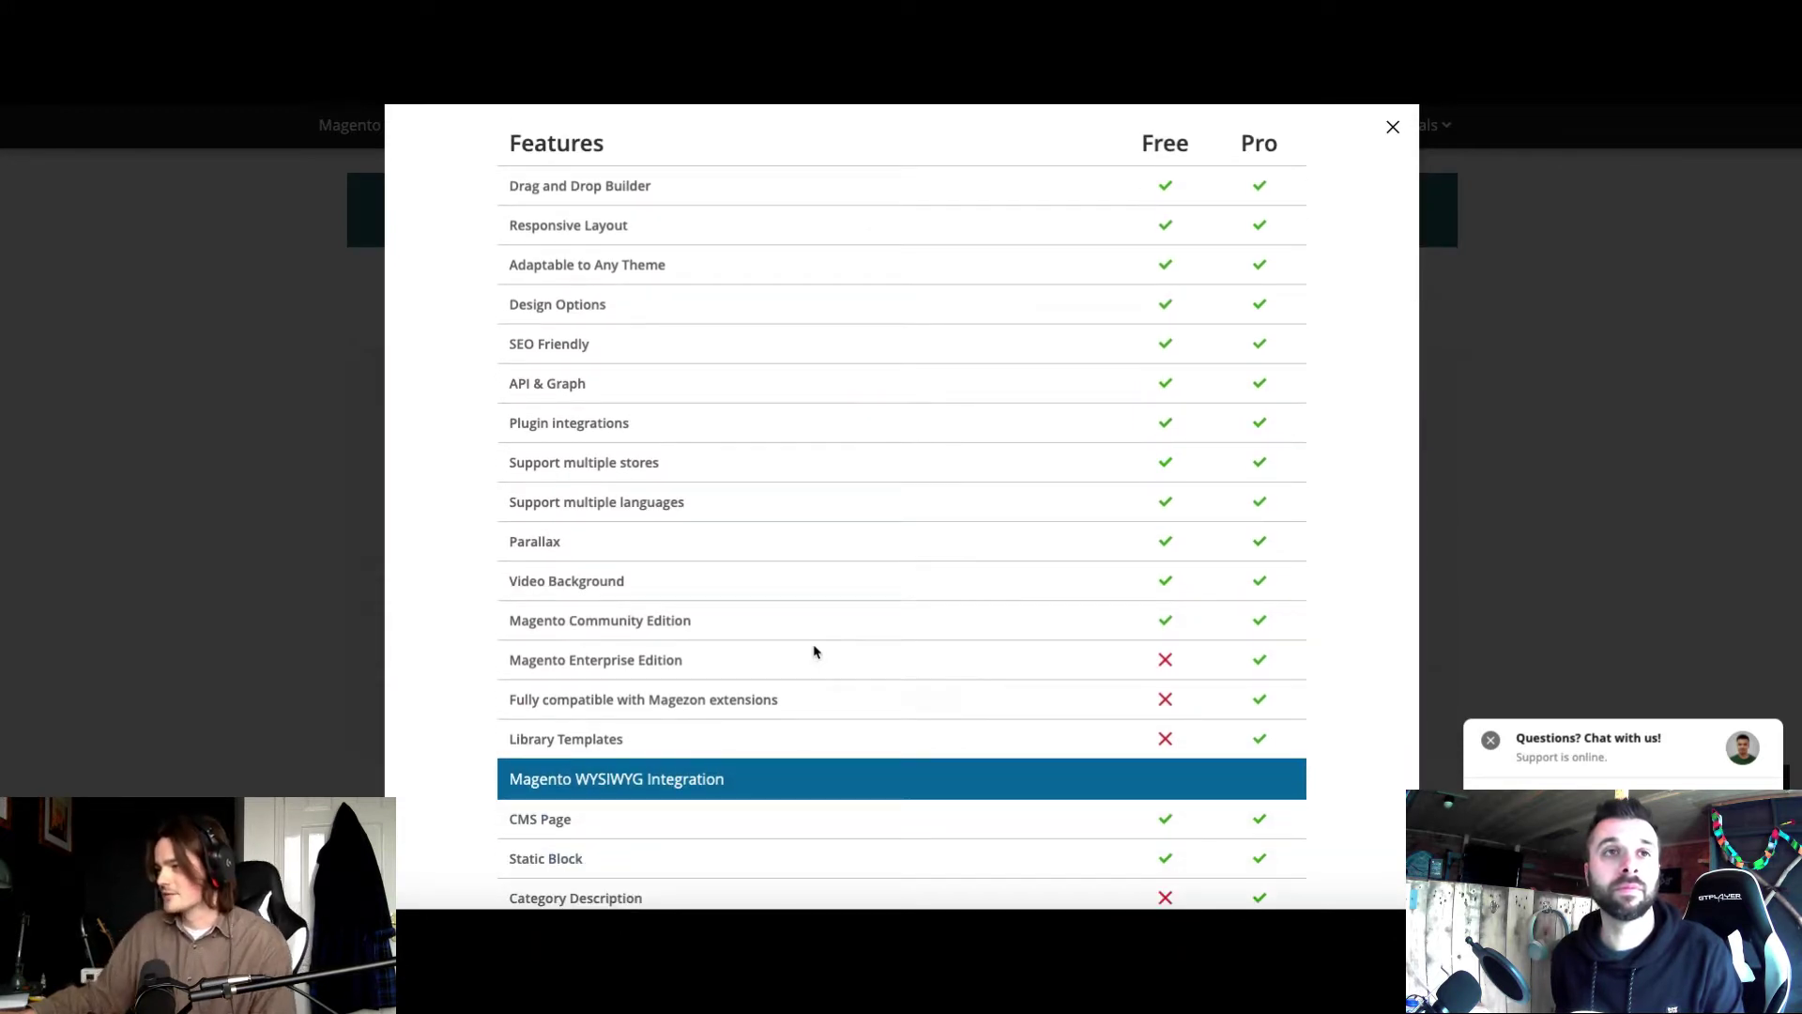
scroll(815, 652, "down", 3)
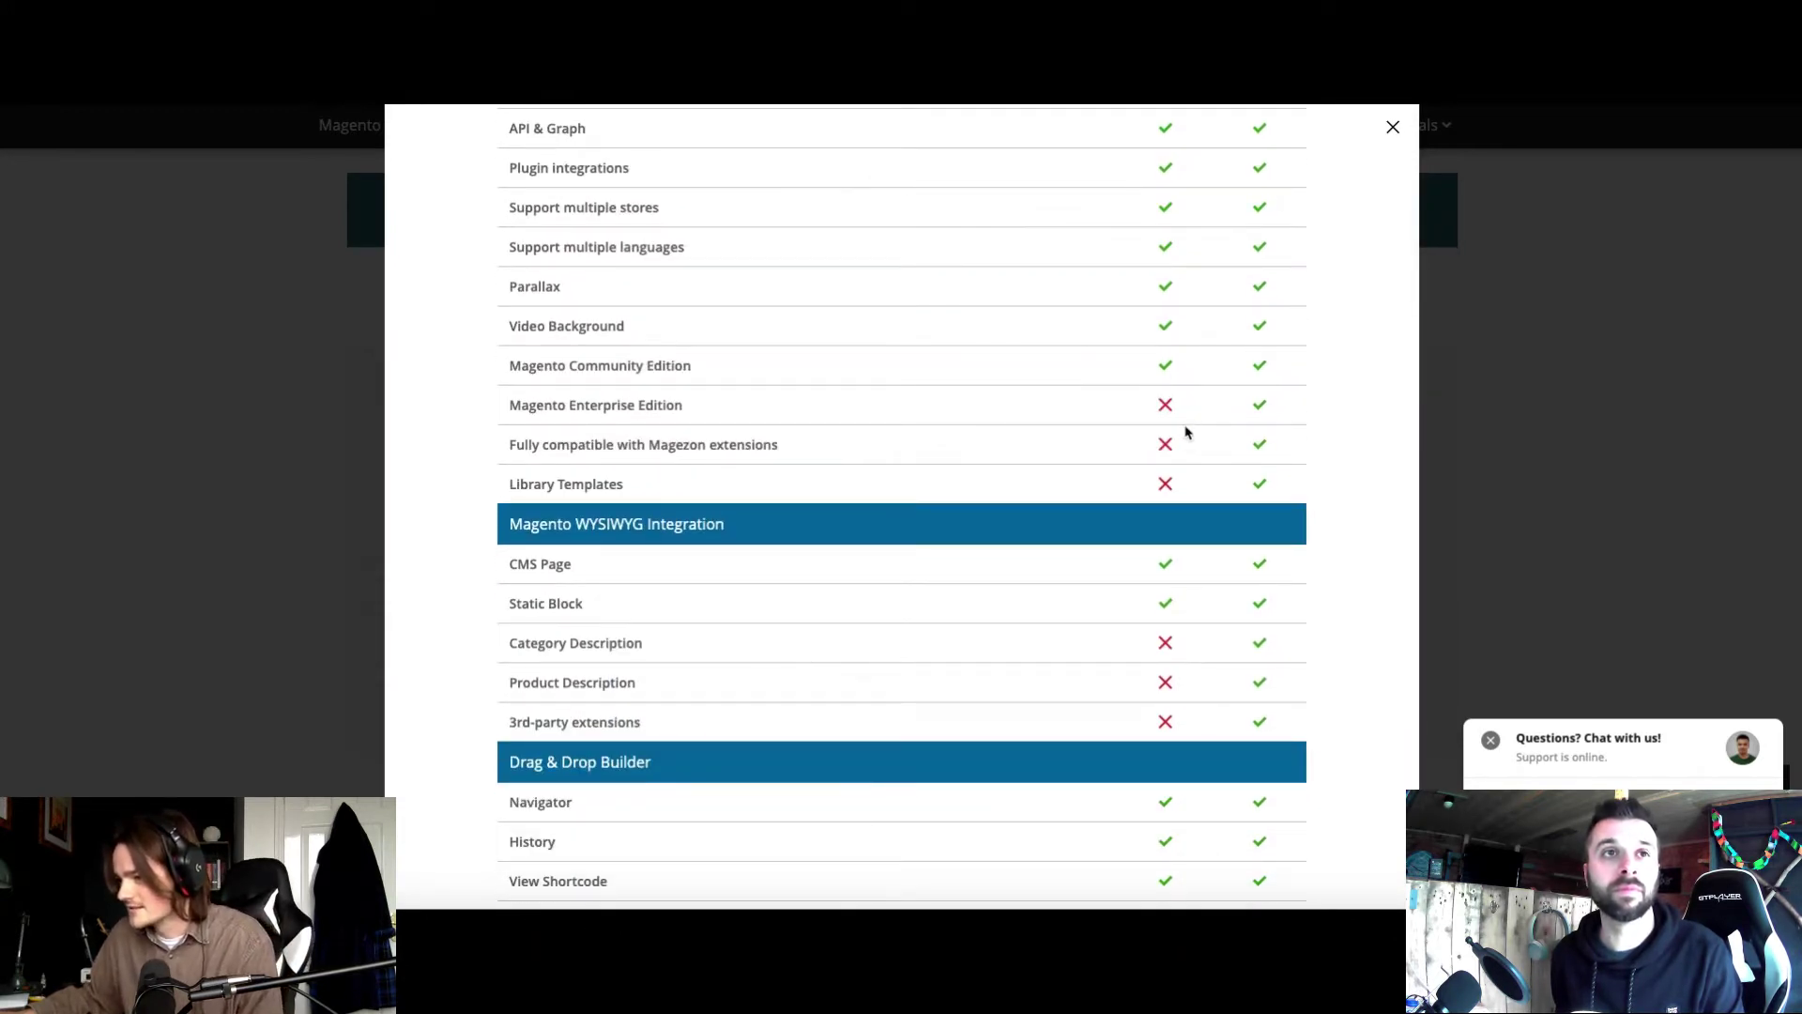
scroll(1160, 474, "down", 1)
scroll(1113, 482, "down", 4)
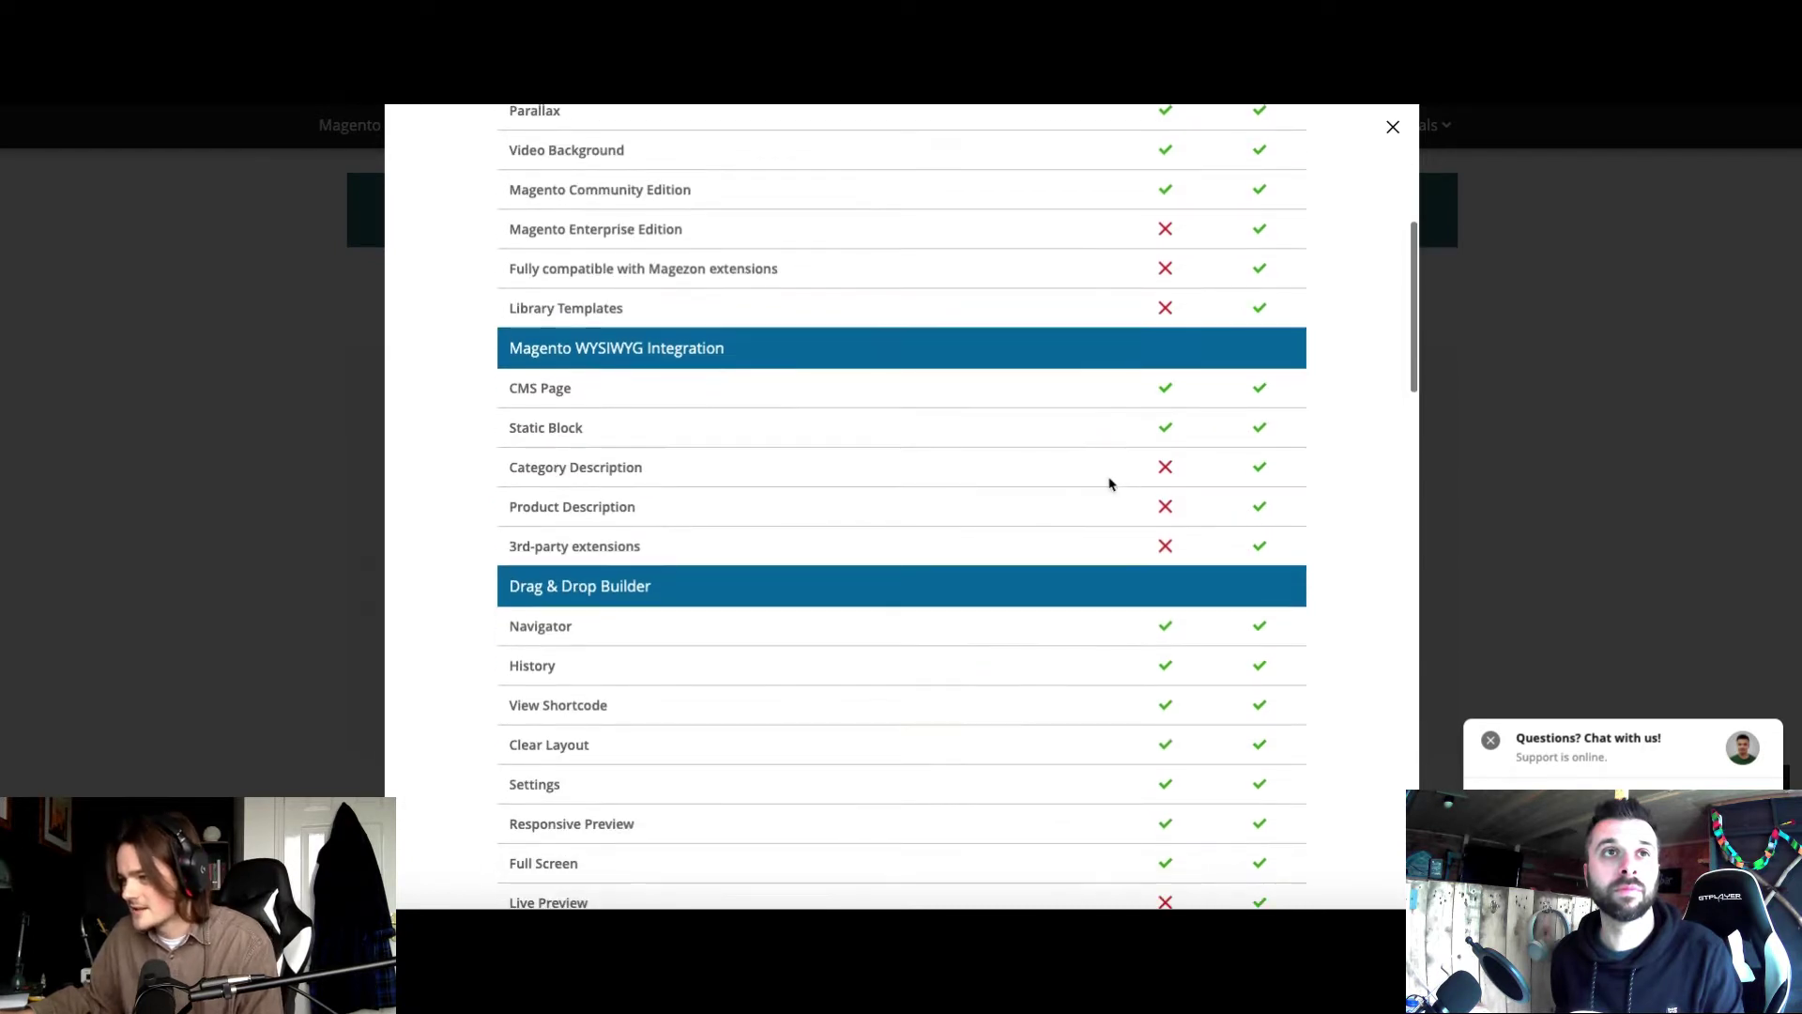
scroll(1119, 480, "down", 3)
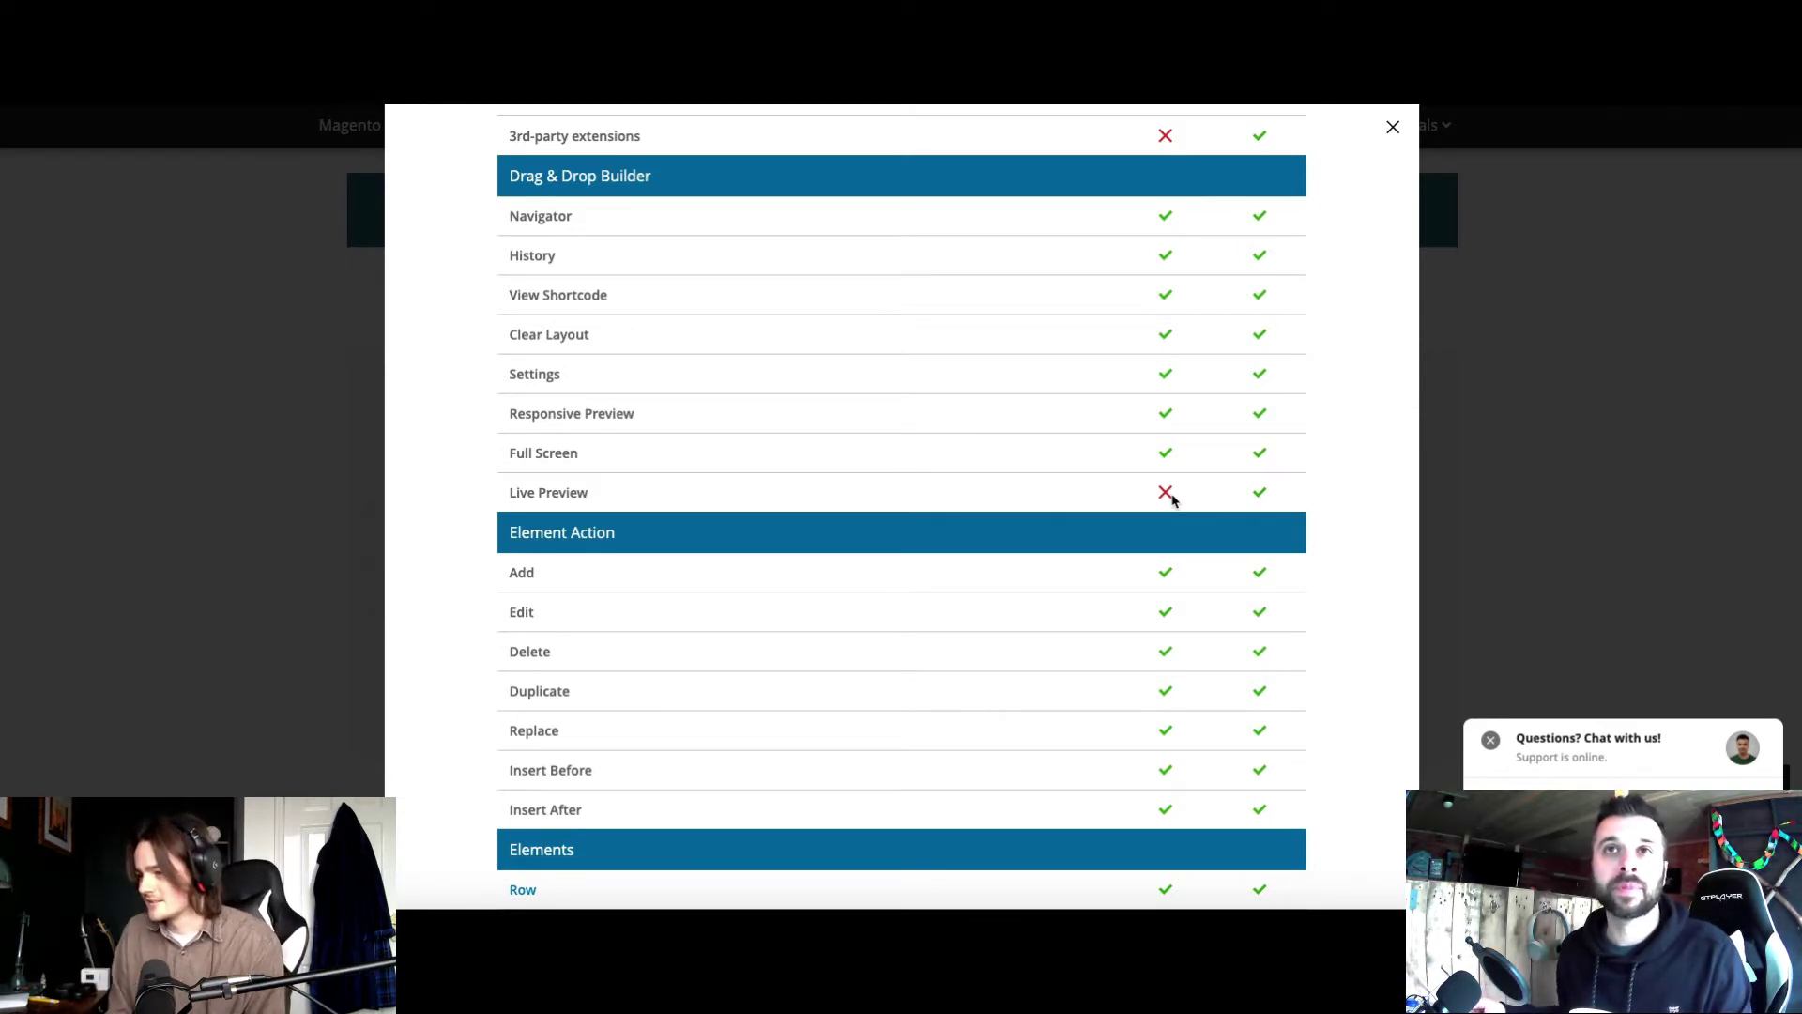
scroll(1168, 503, "down", 1)
scroll(1145, 503, "up", 2)
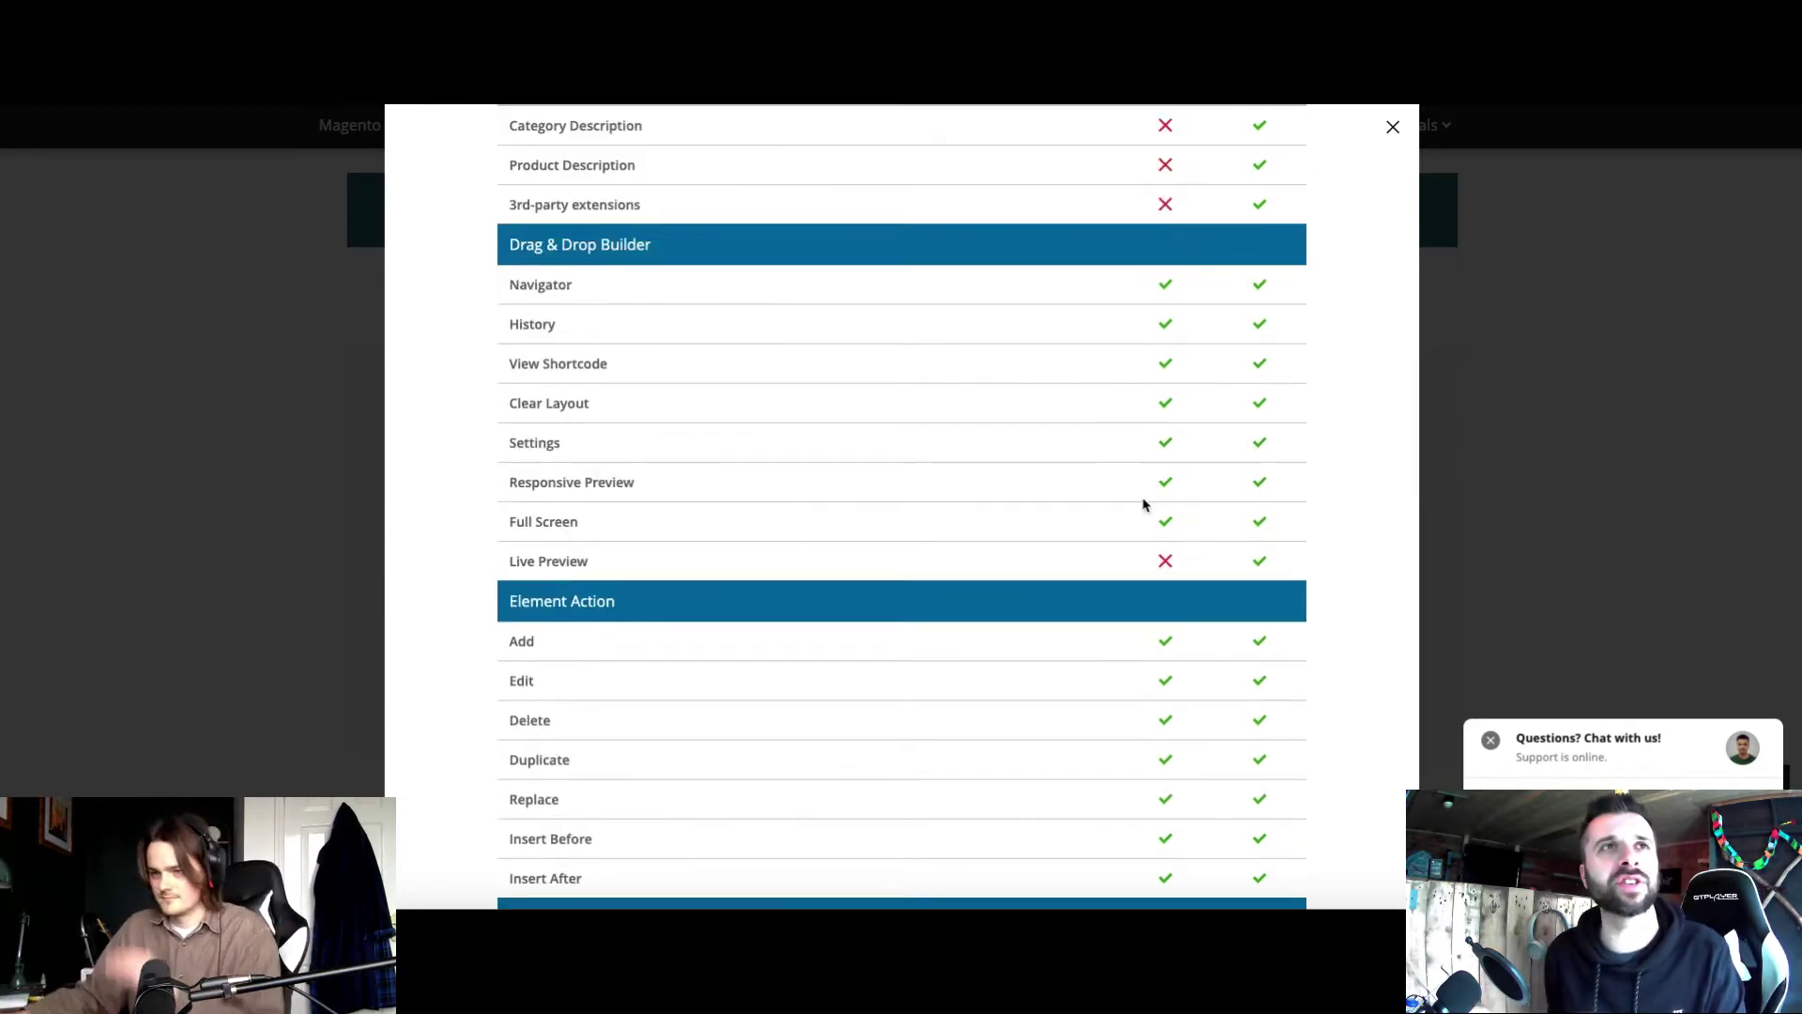
left_click(1394, 128)
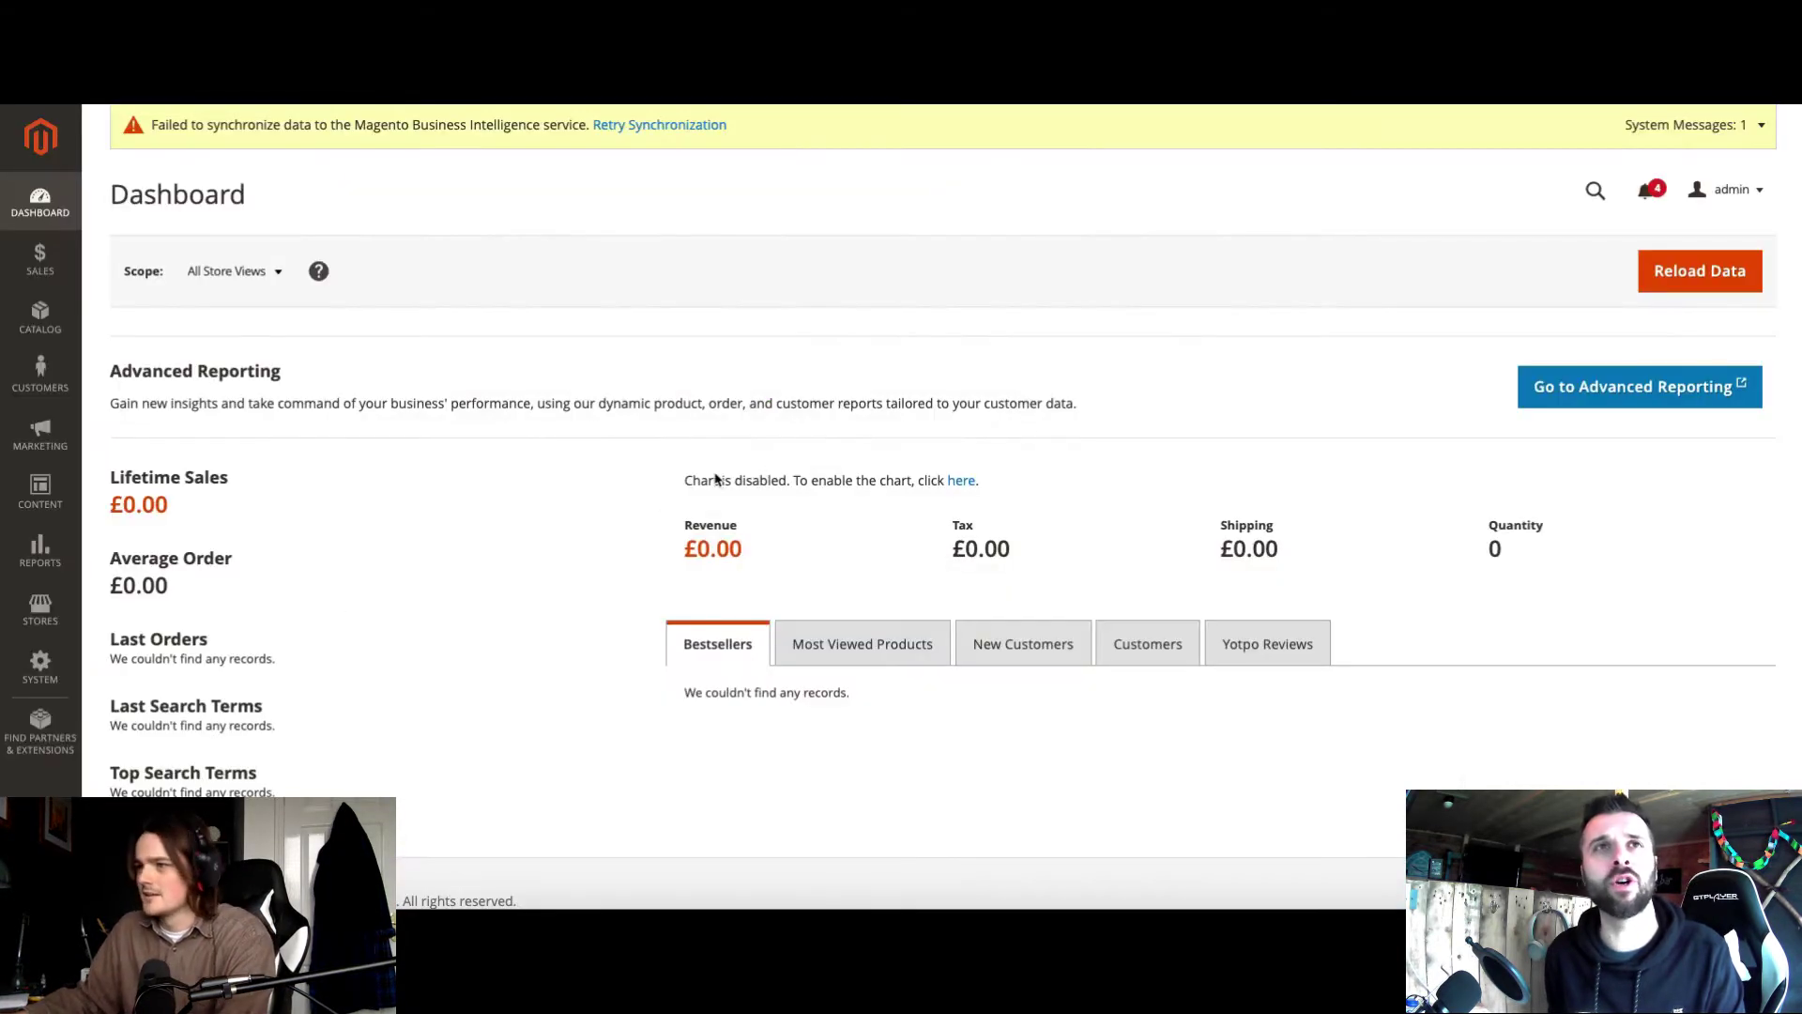
Step: Edit the Footer Test template from Content > Magezon Page Builder > Templates
left_click(41, 490)
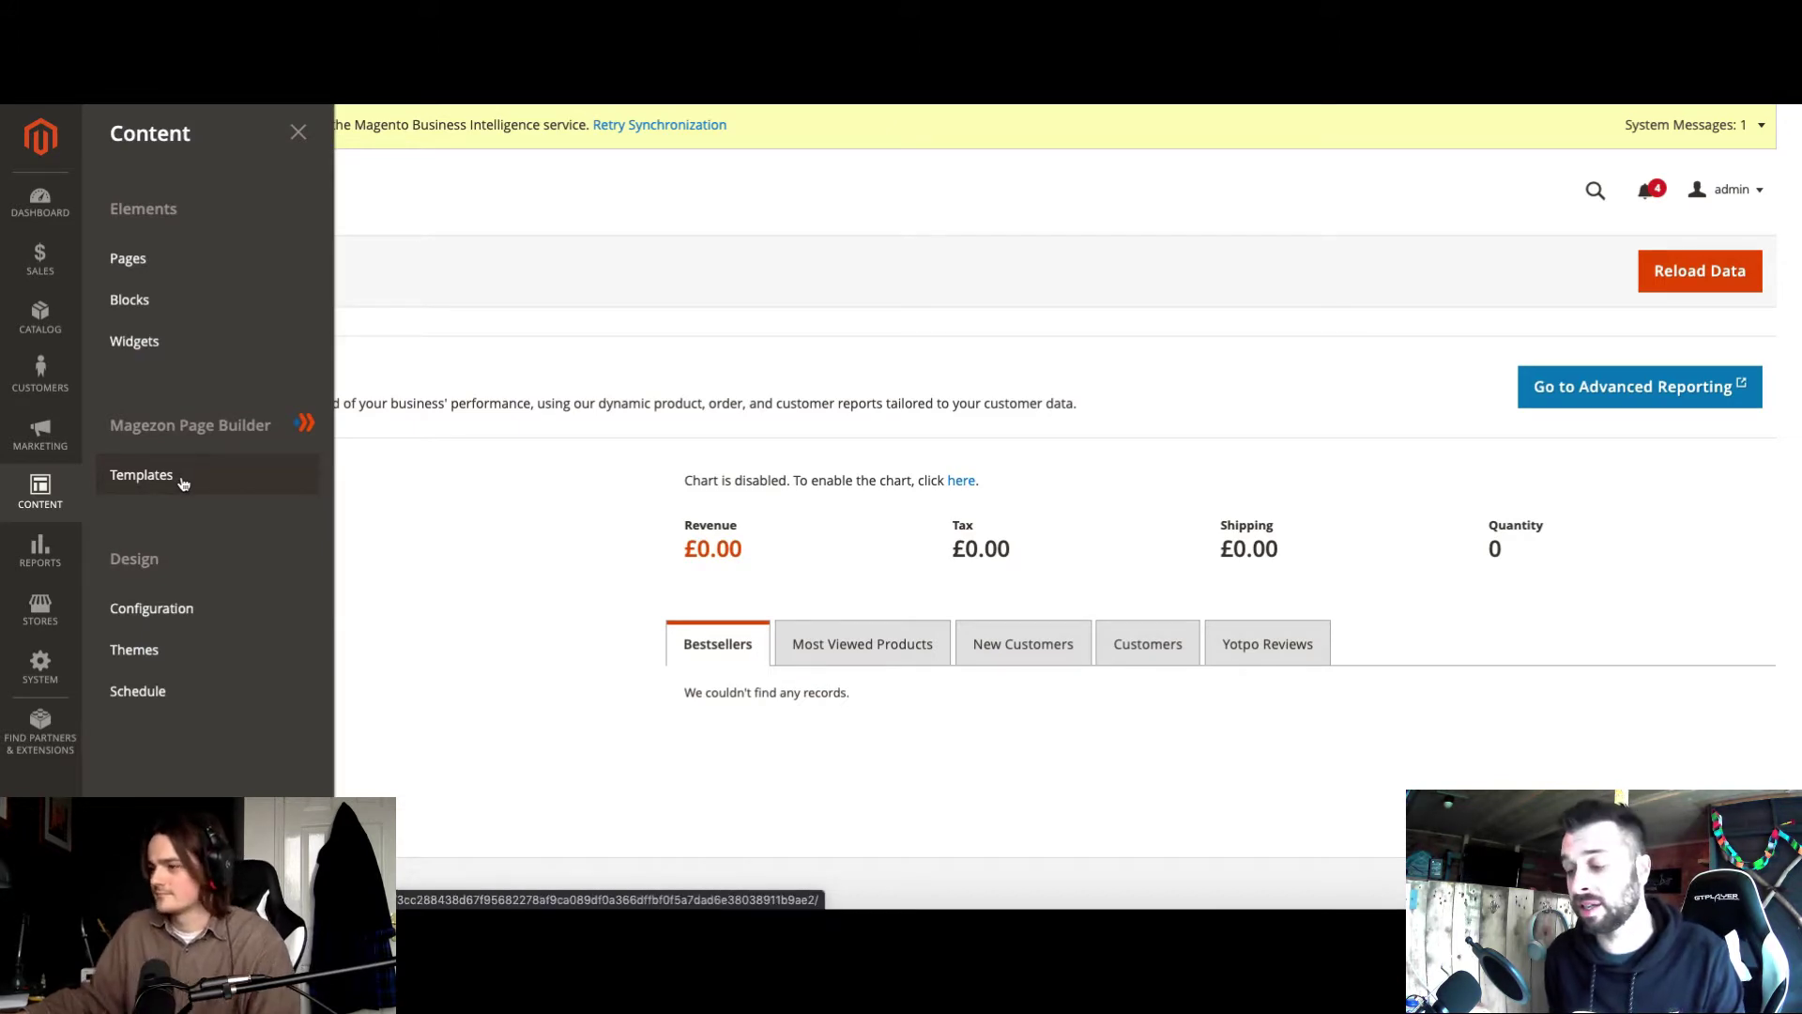
left_click(183, 480)
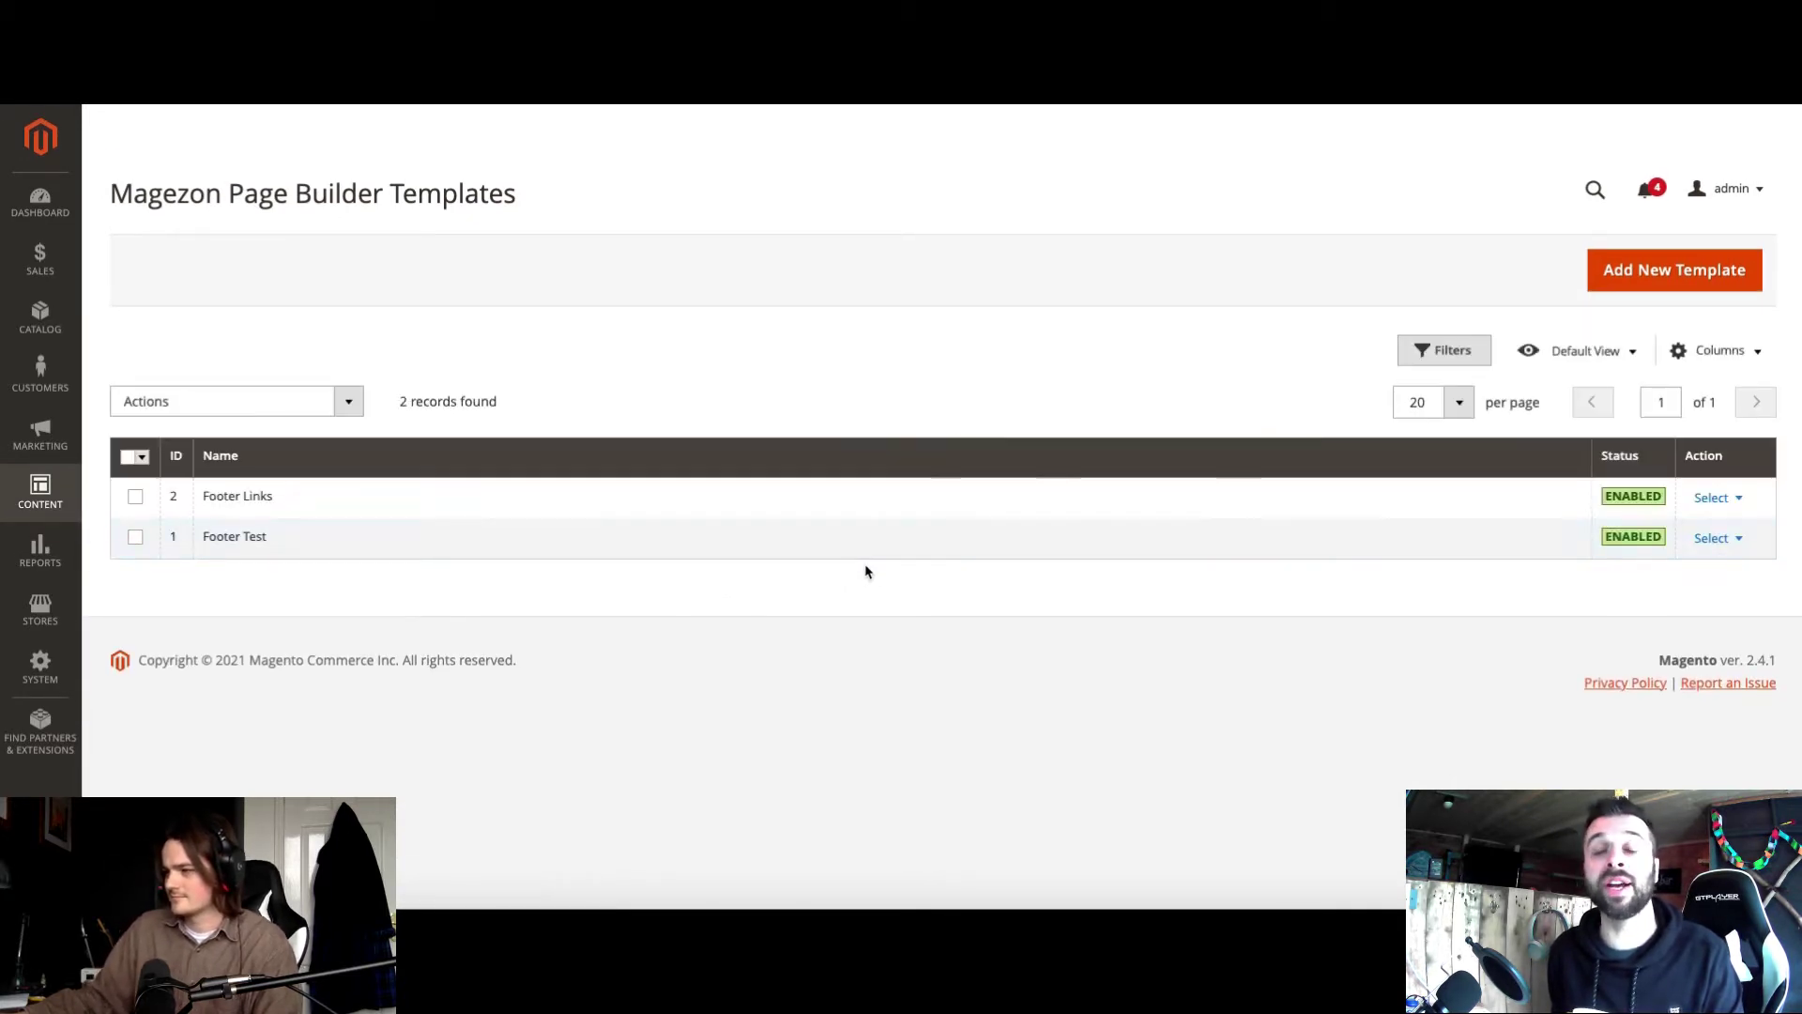
left_click(1732, 548)
left_click(1684, 566)
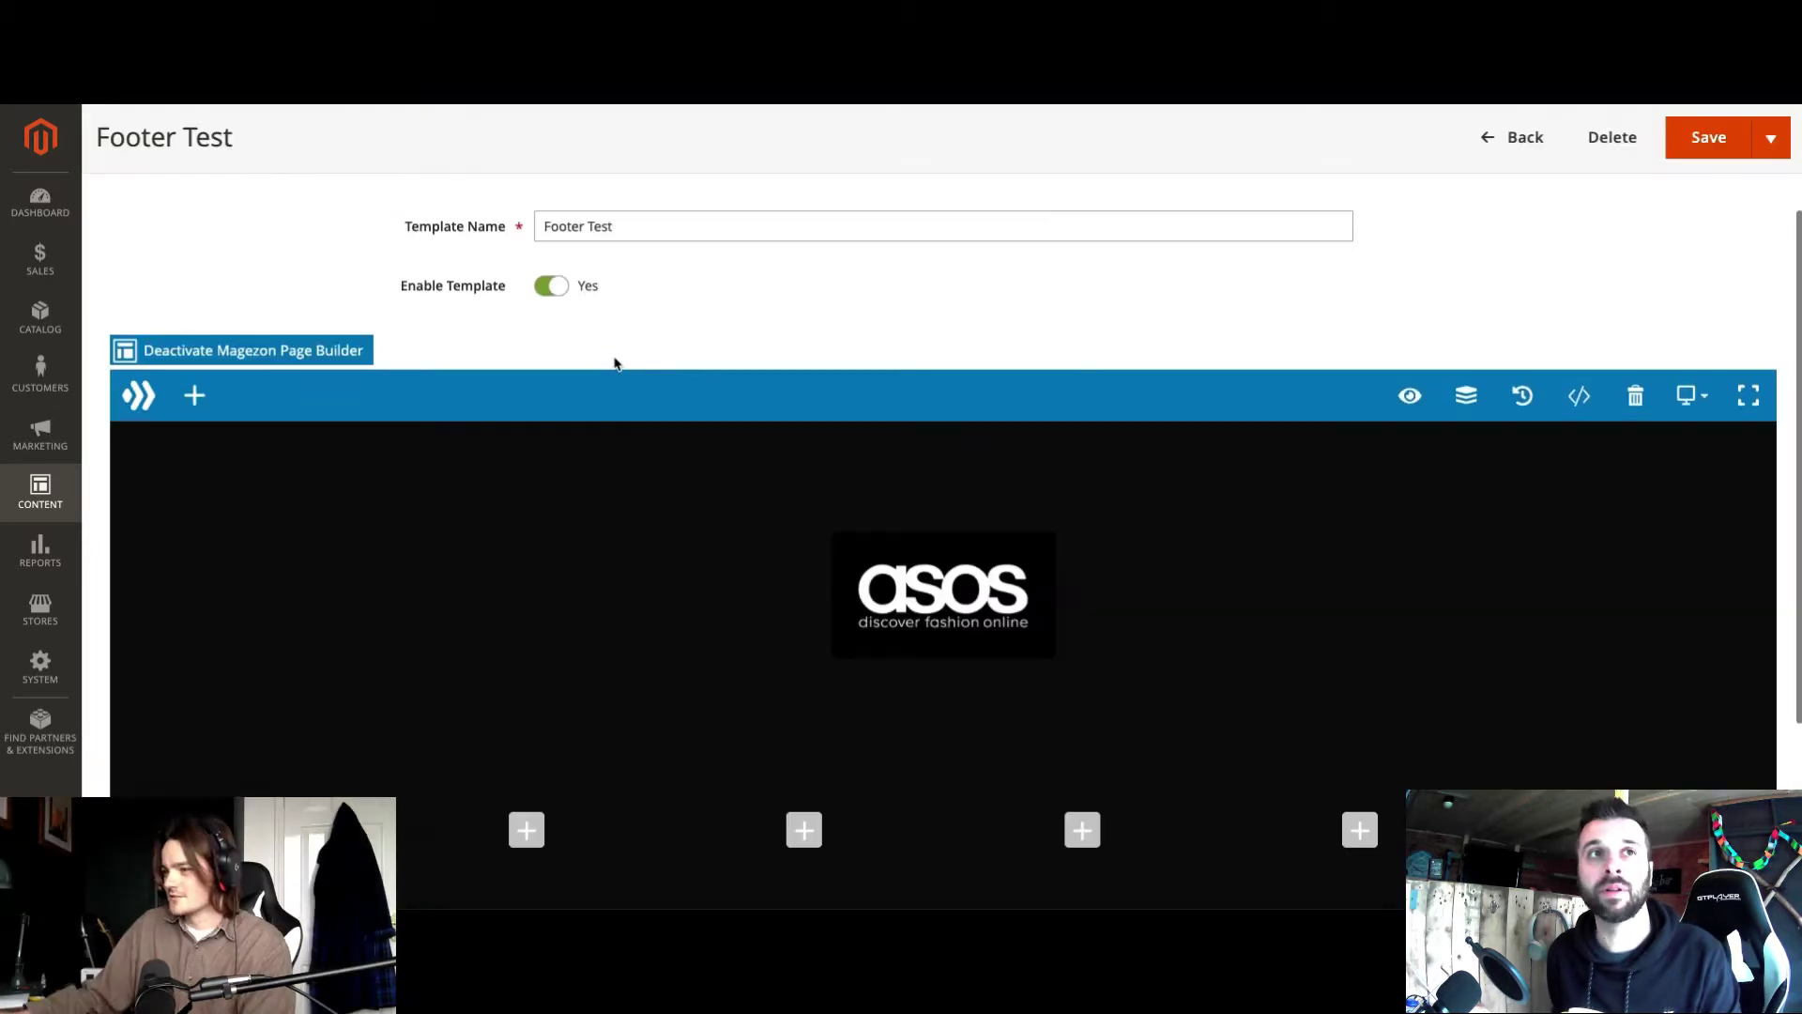
Step: Scroll through the storefront preview, then return to the template editor
scroll(1217, 451, "down", 1)
mouse_move(1385, 363)
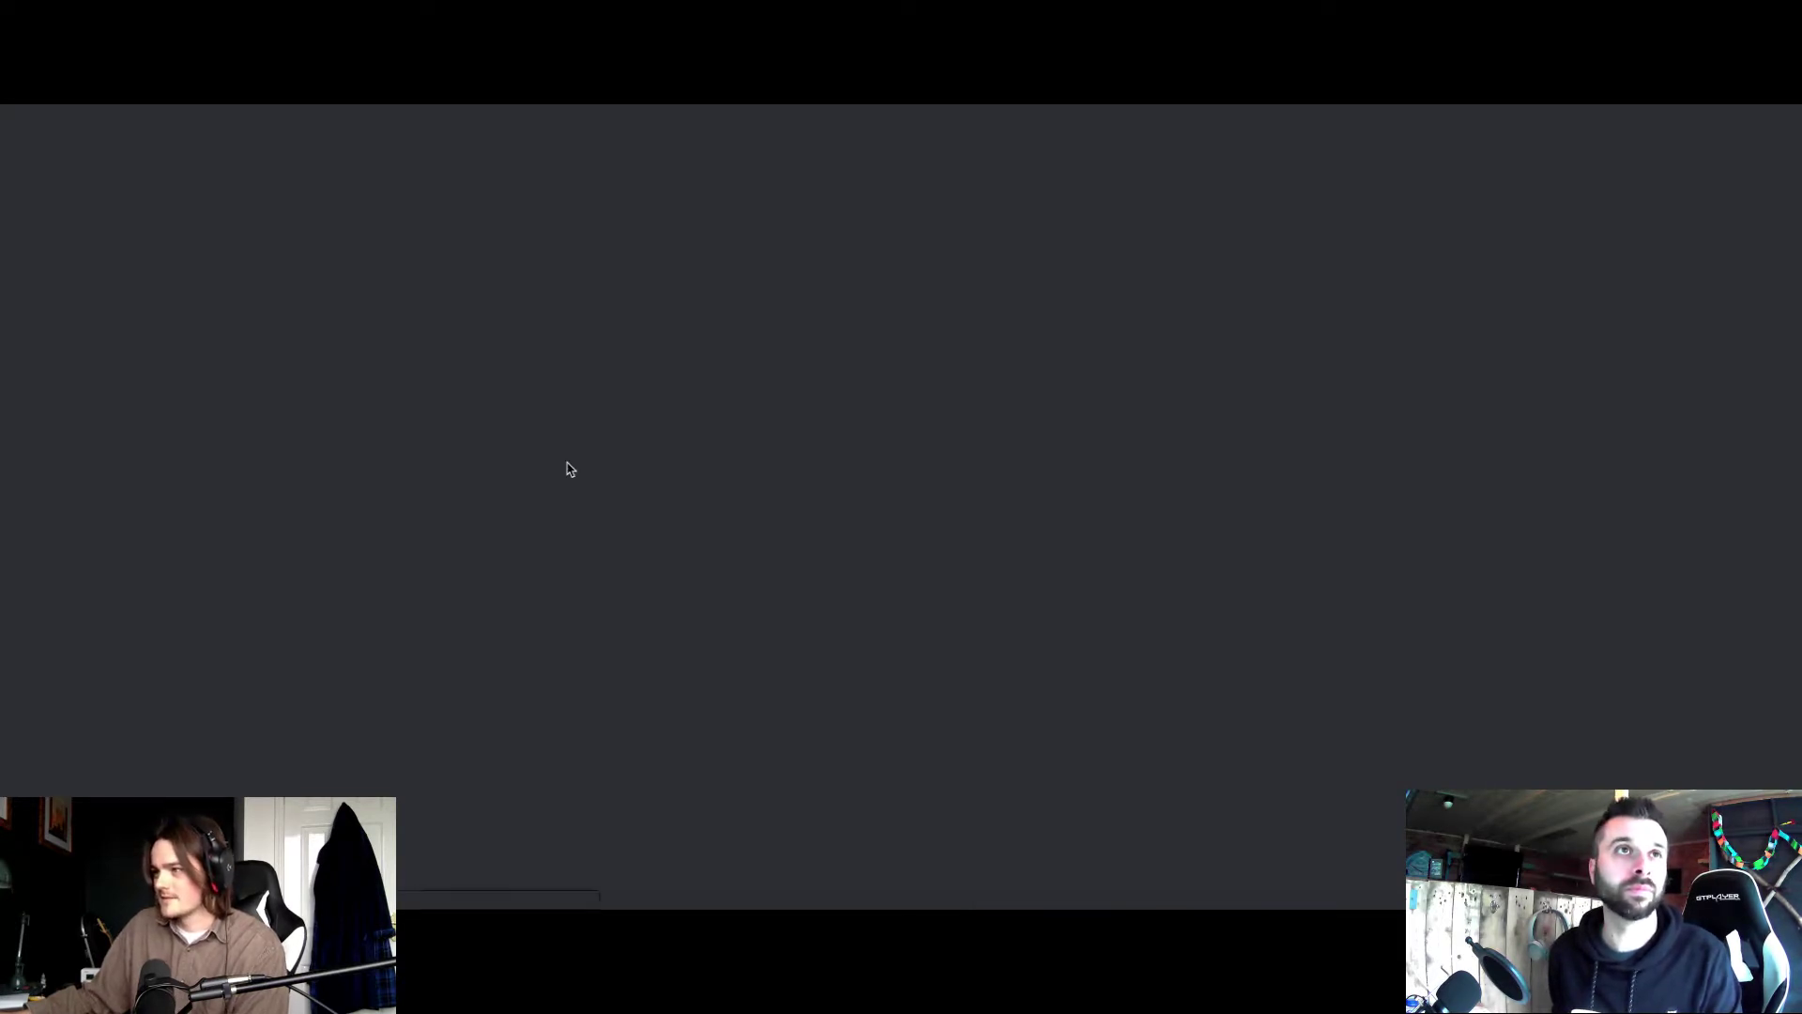
scroll(575, 469, "down", 6)
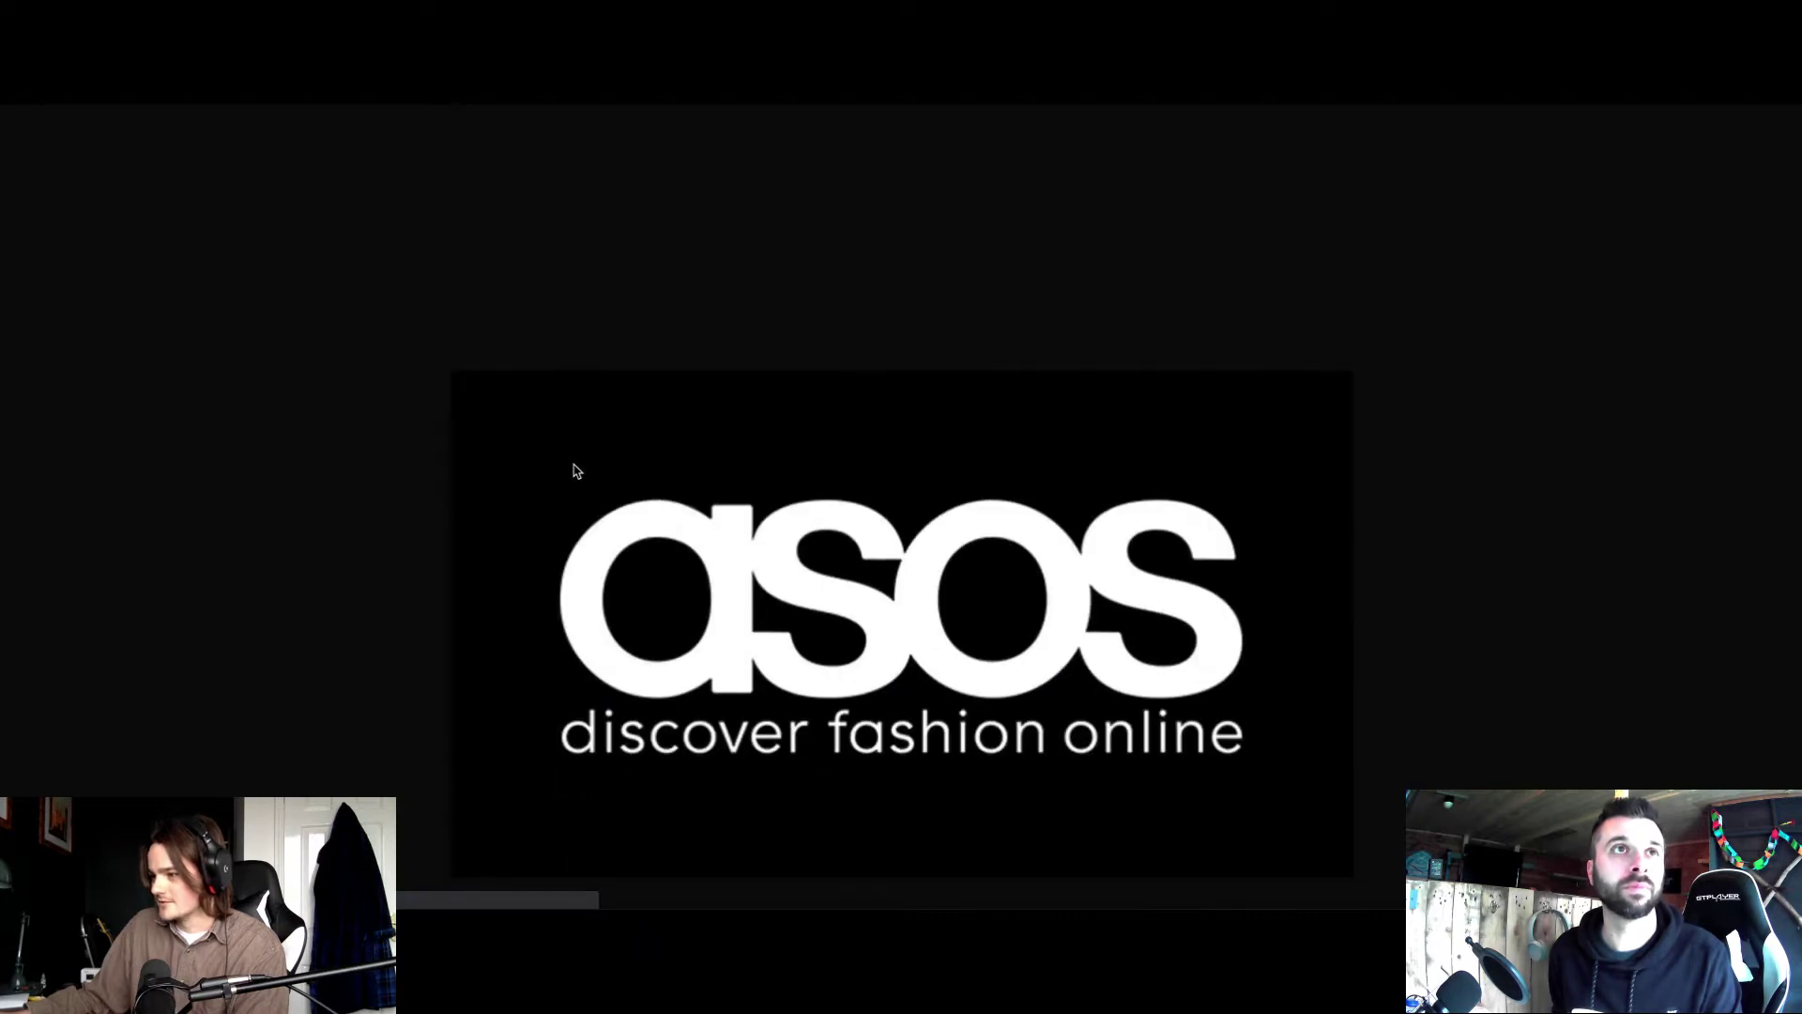
scroll(575, 469, "up", 4)
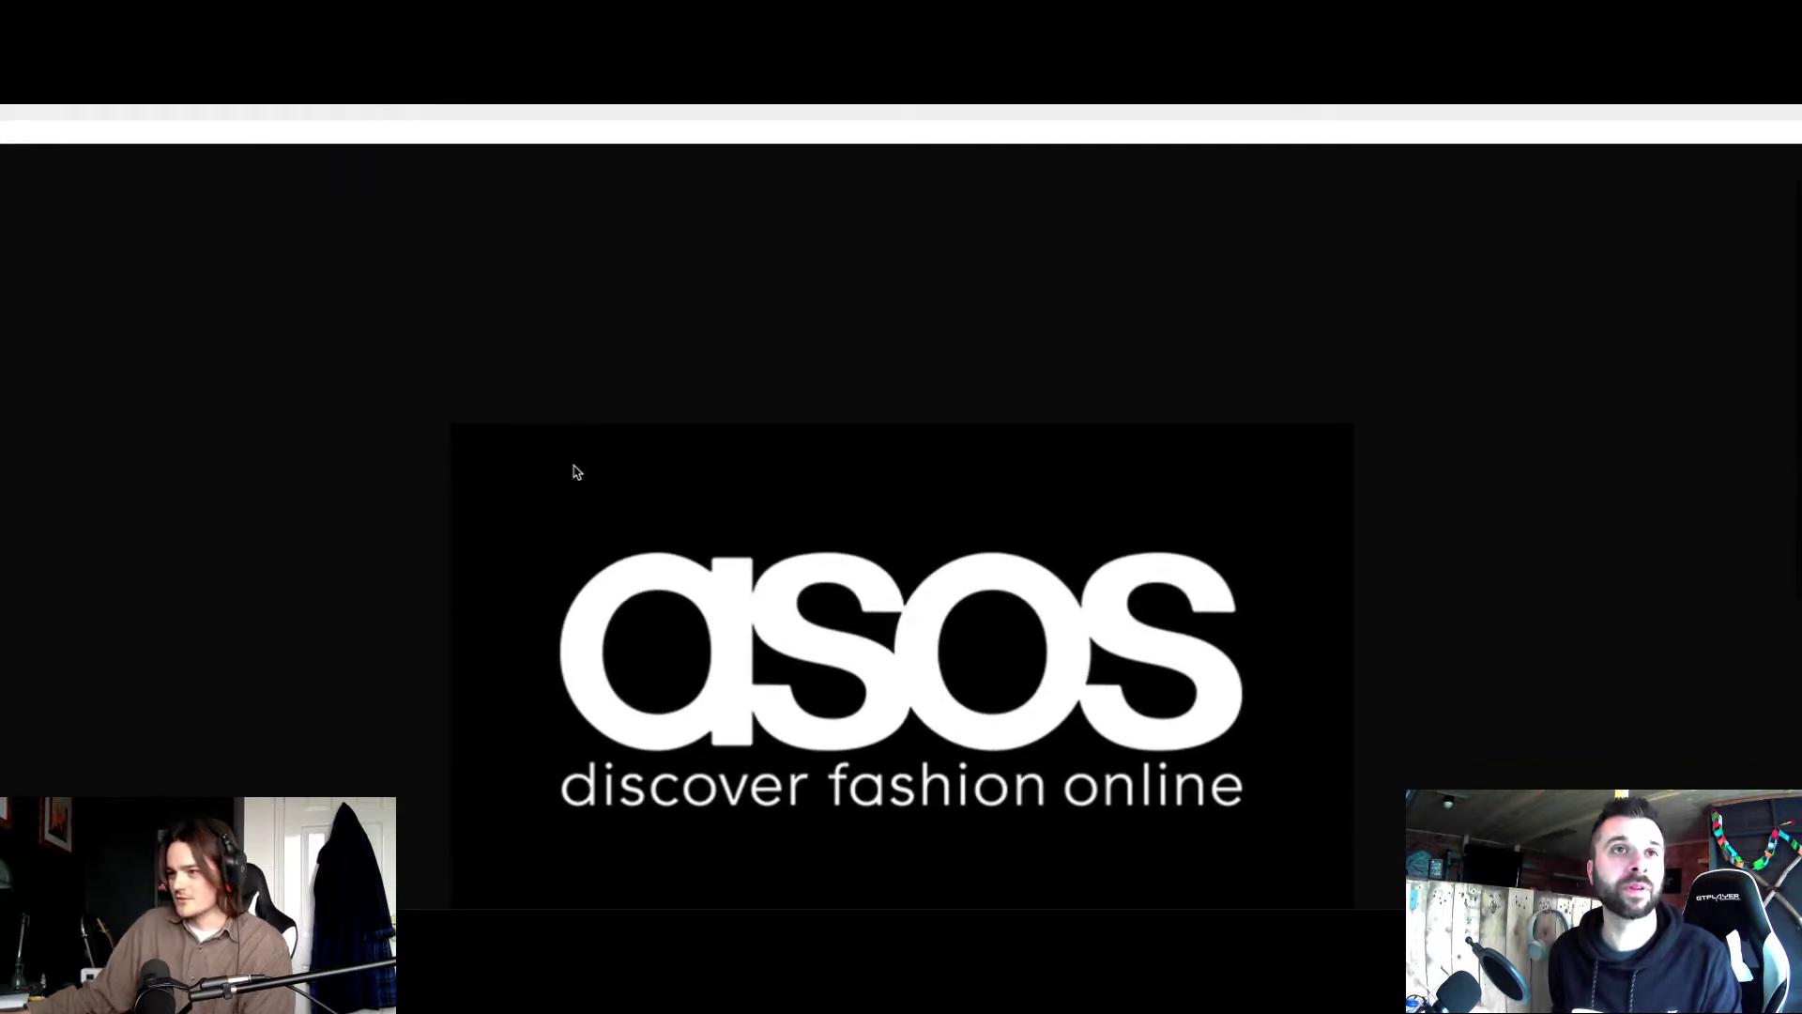
scroll(563, 455, "down", 1)
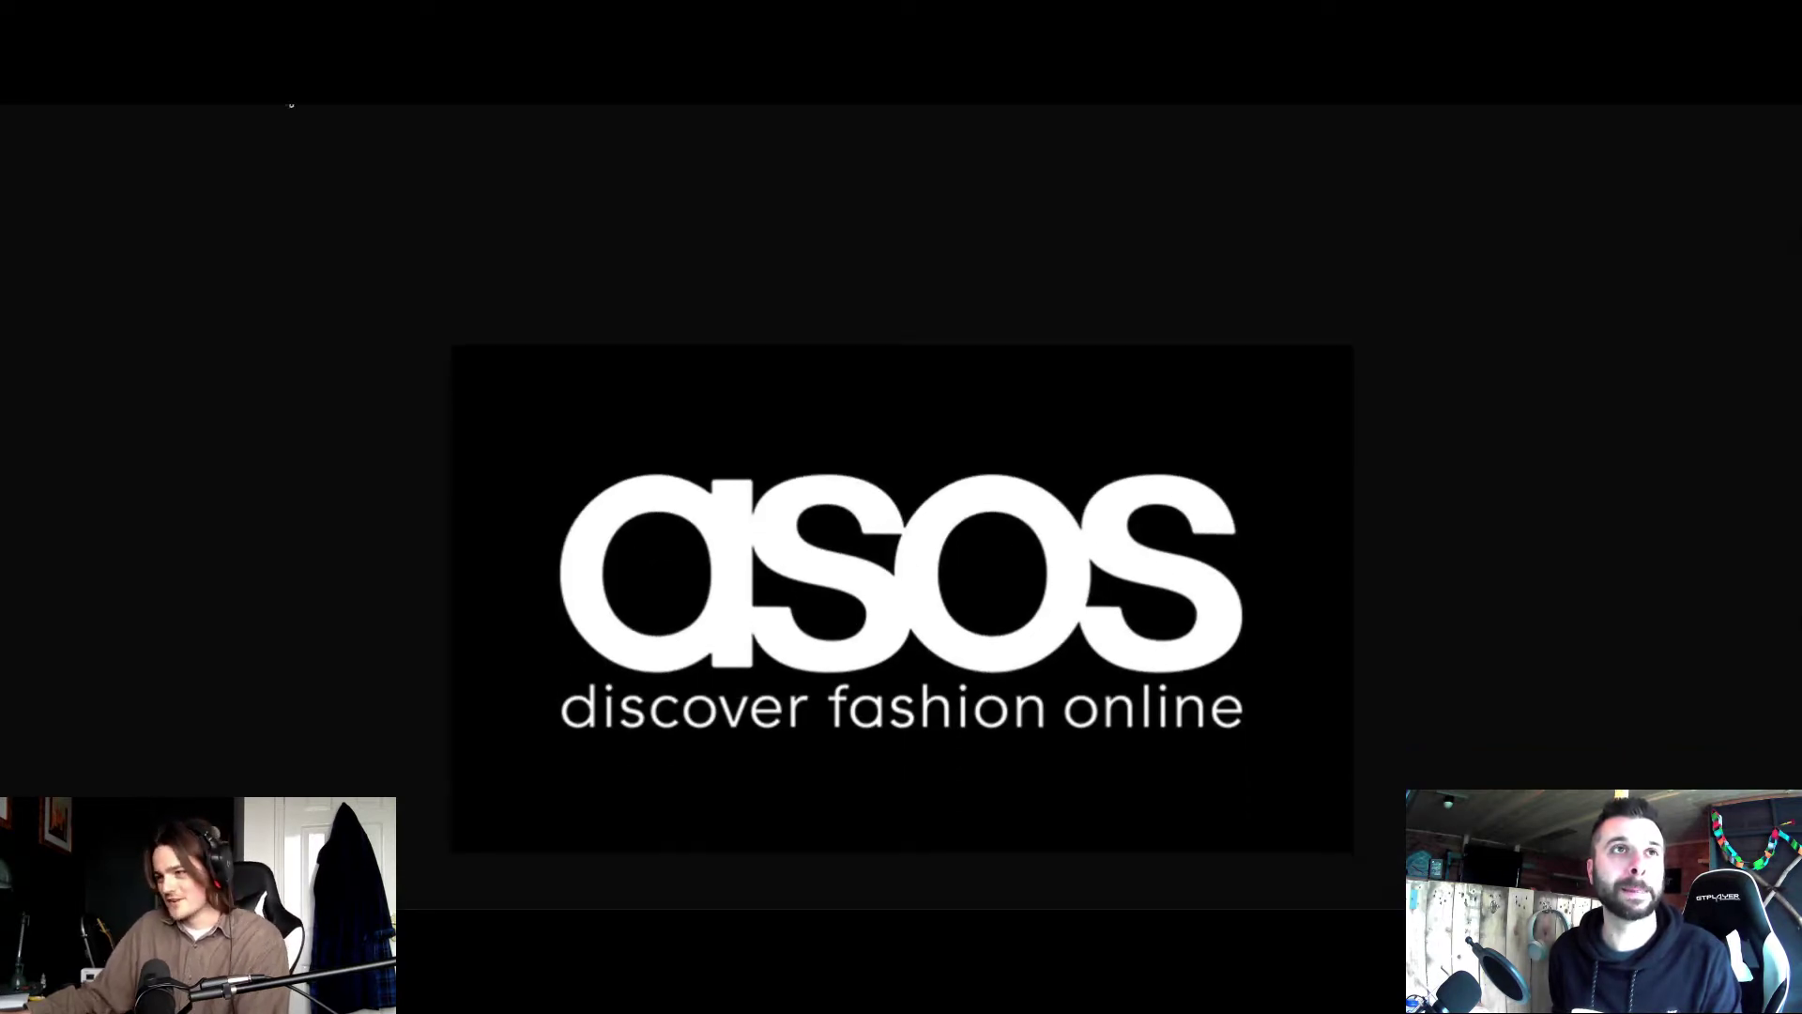
scroll(596, 434, "down", 2)
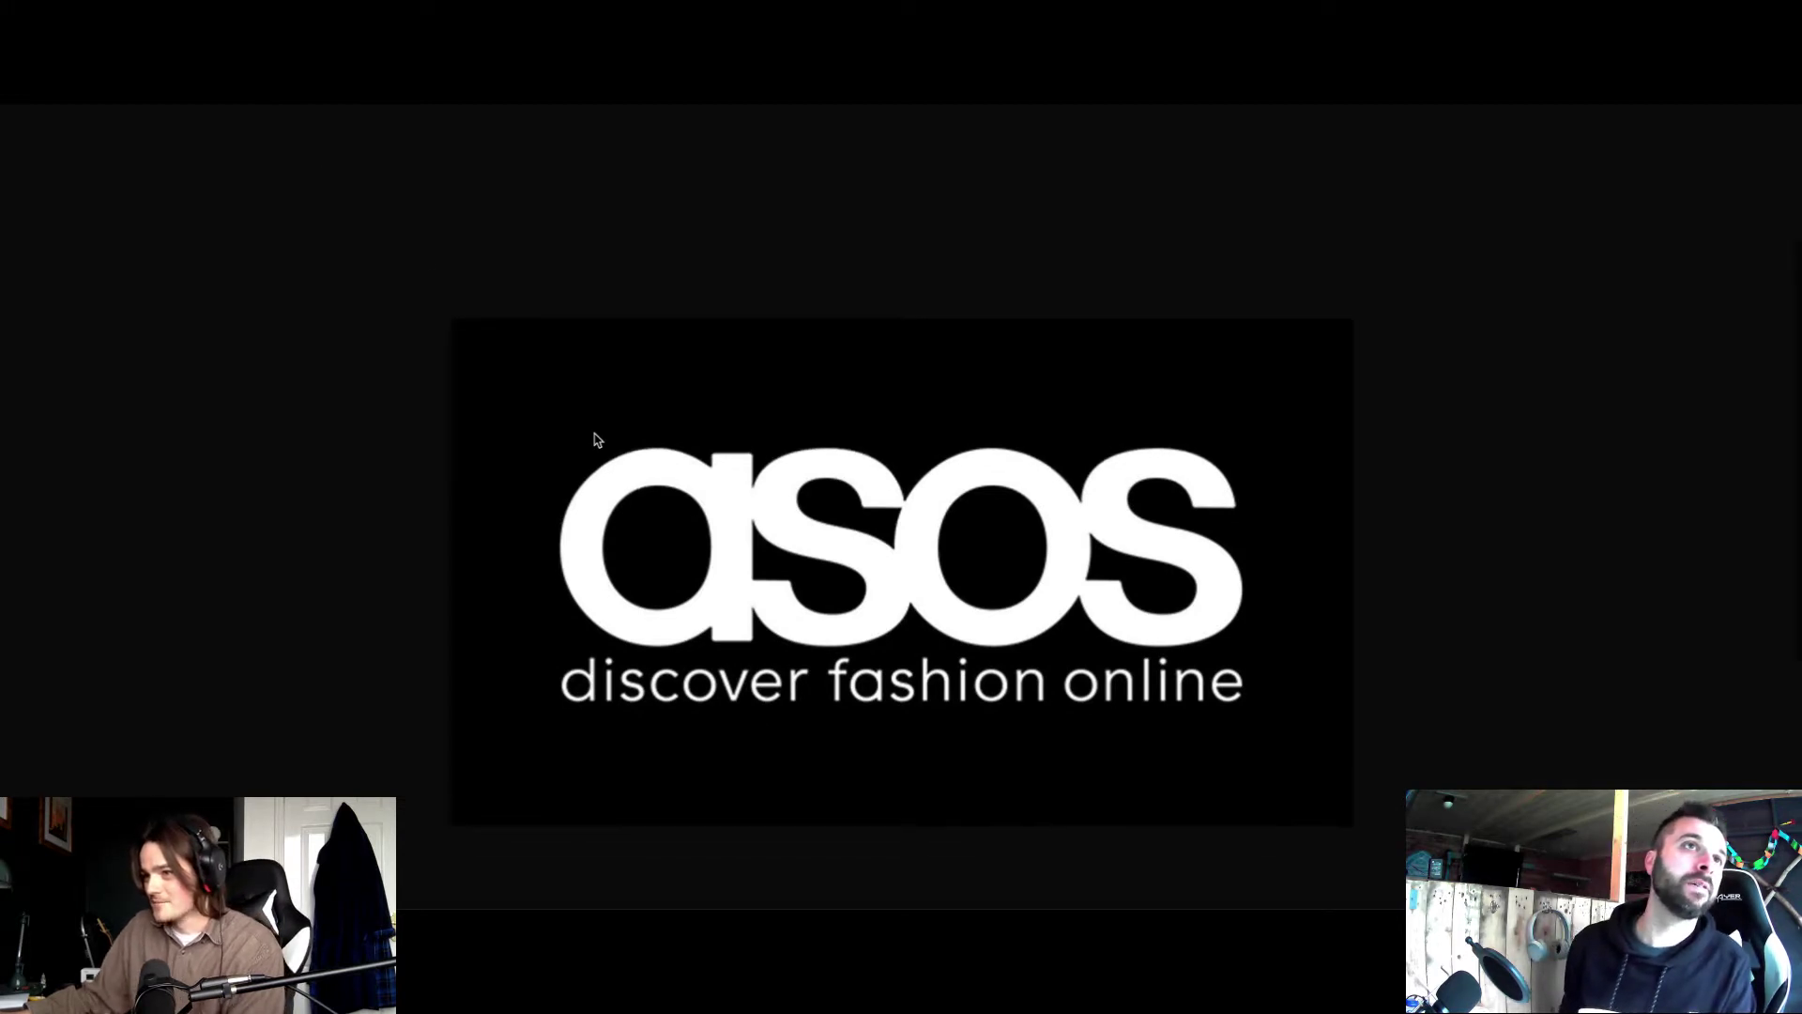
key("ctrl+Tab")
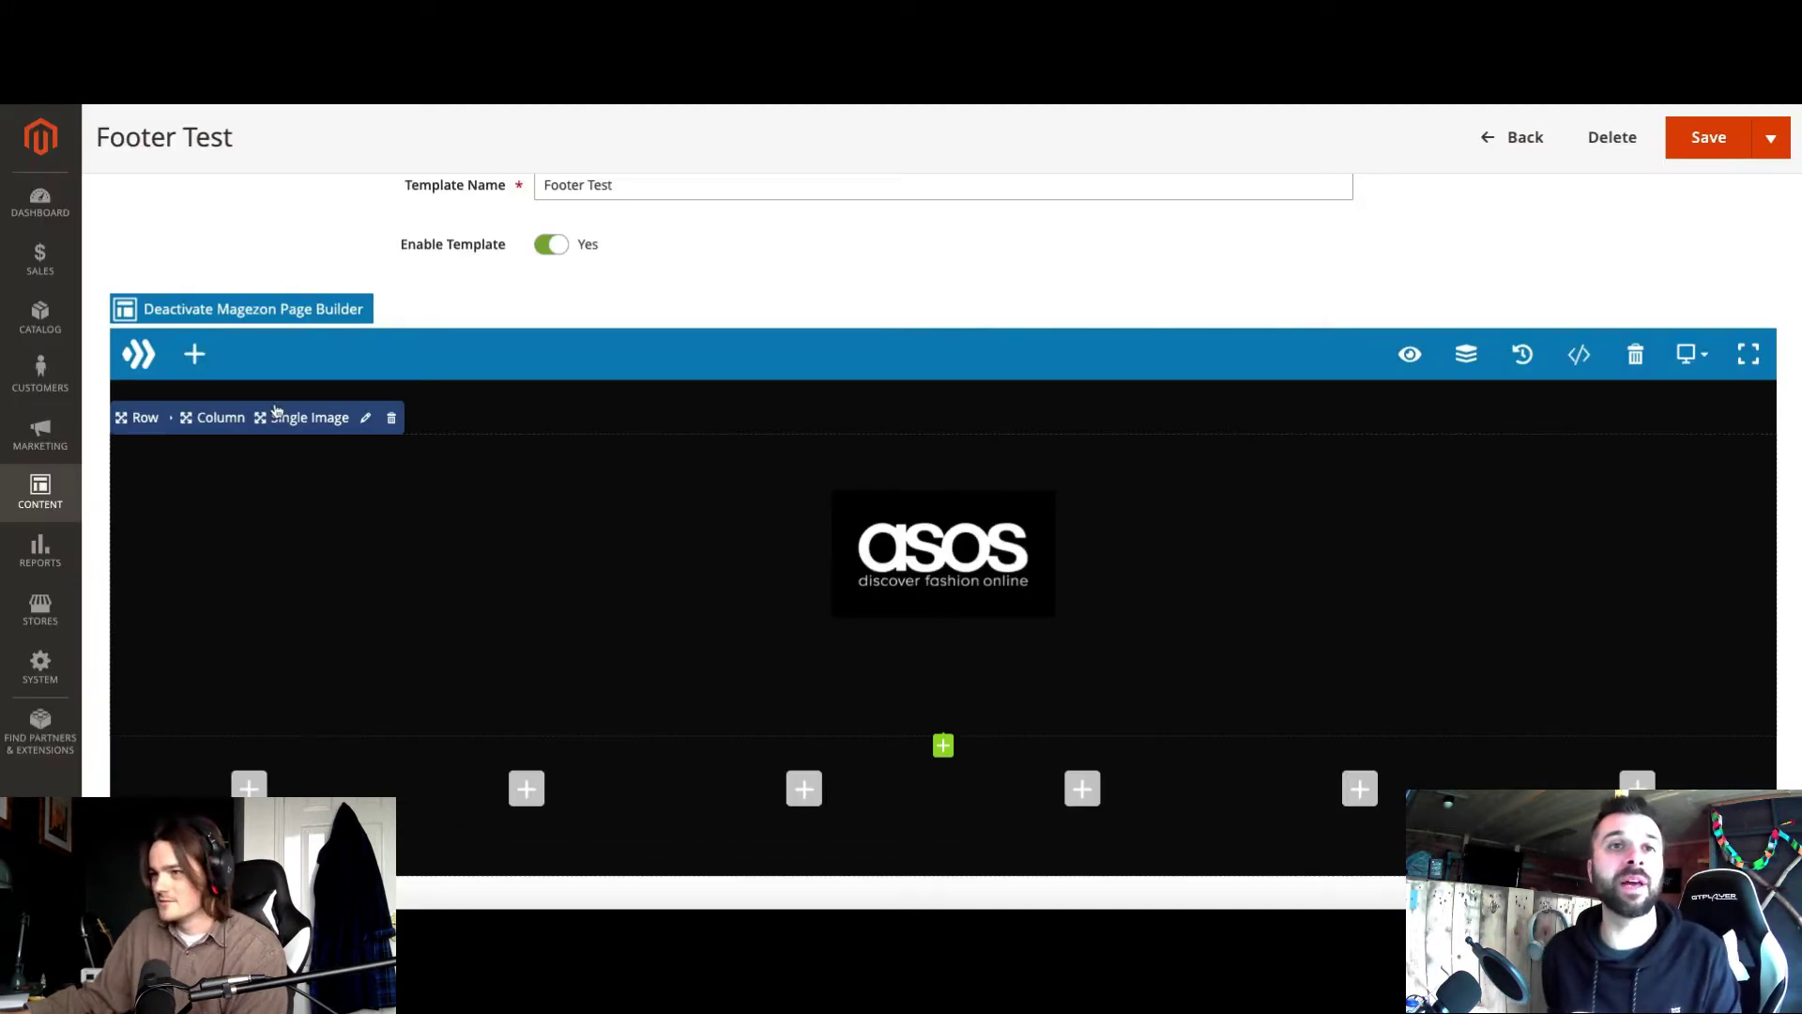
mouse_move(300, 416)
left_click(293, 453)
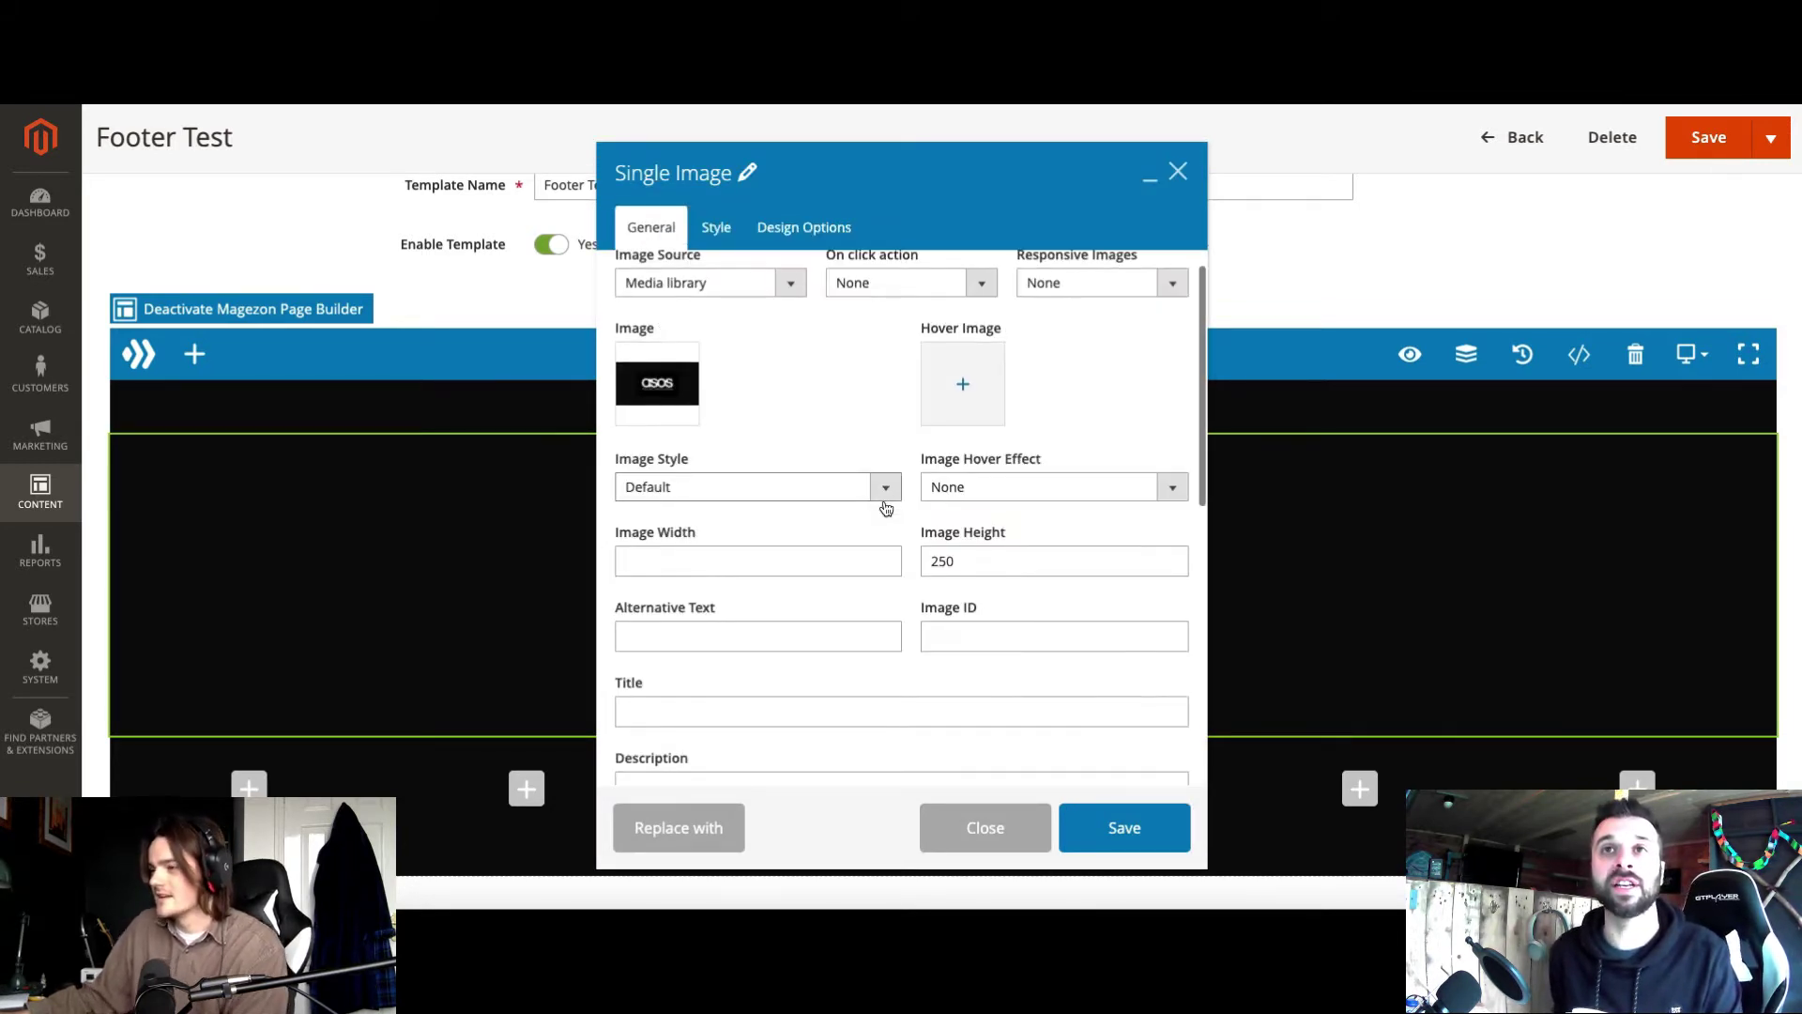
scroll(694, 495, "down", 2)
scroll(701, 495, "up", 2)
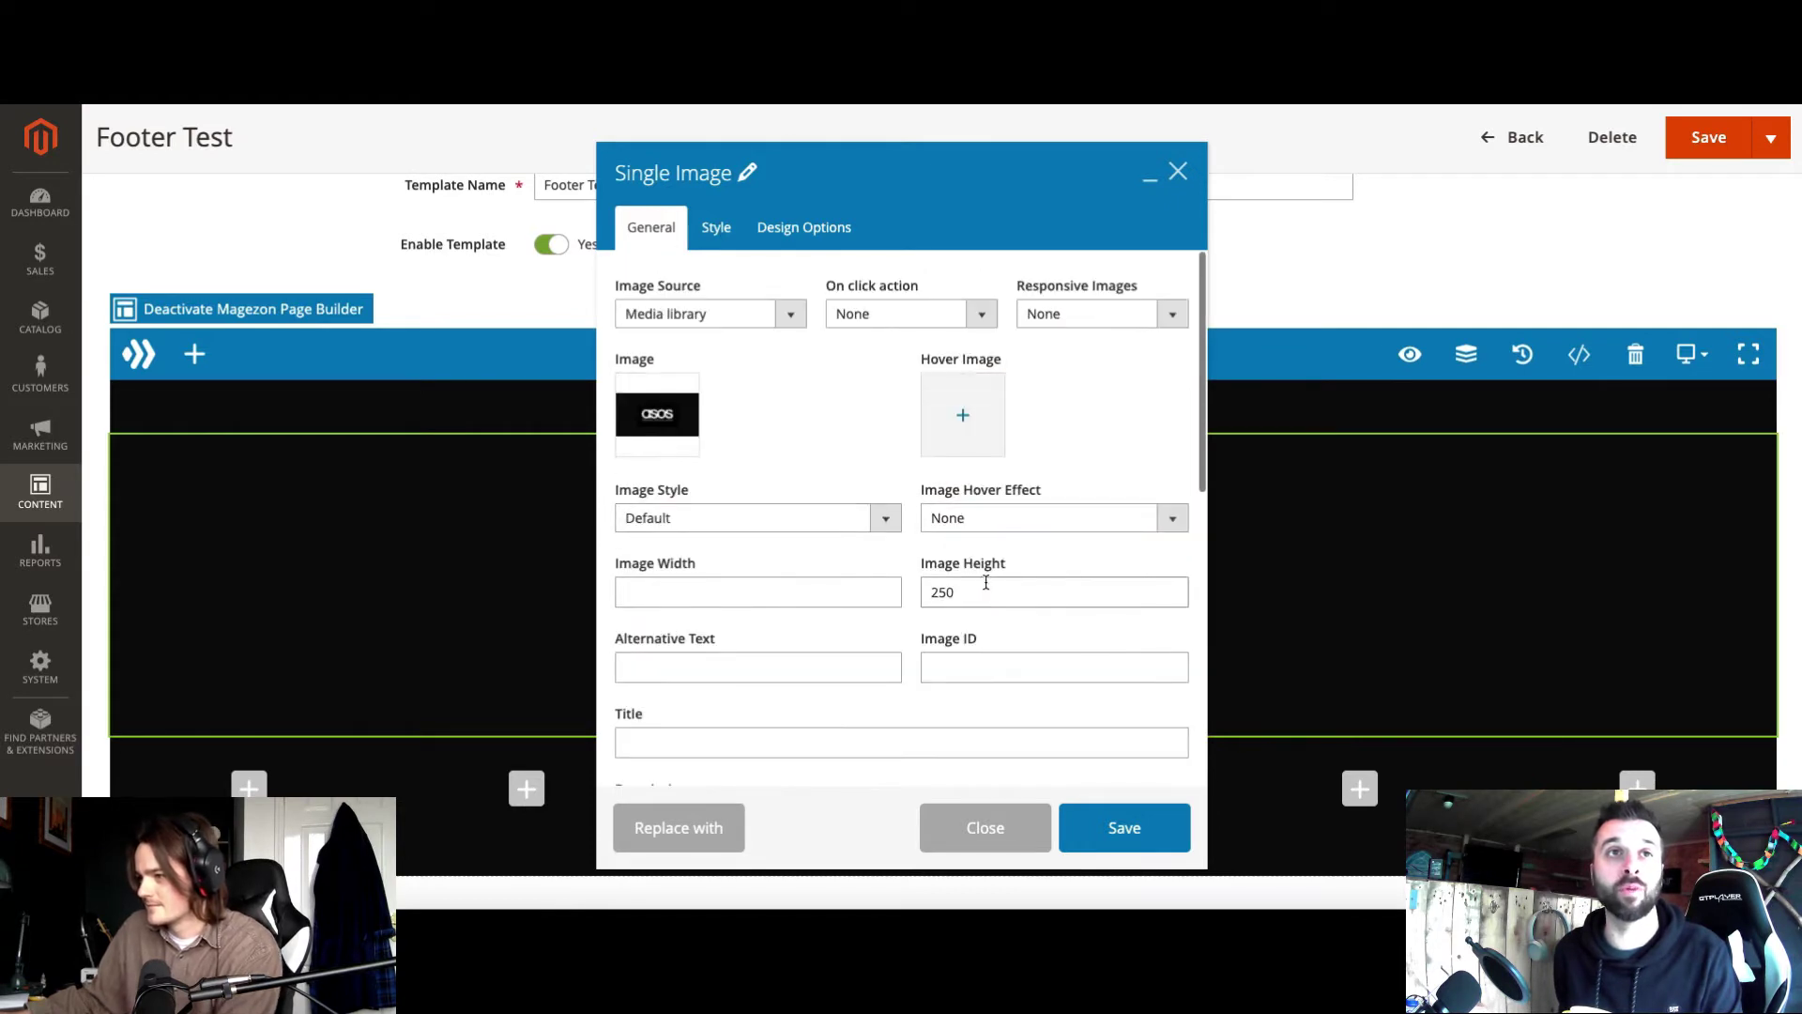
double_click(988, 592)
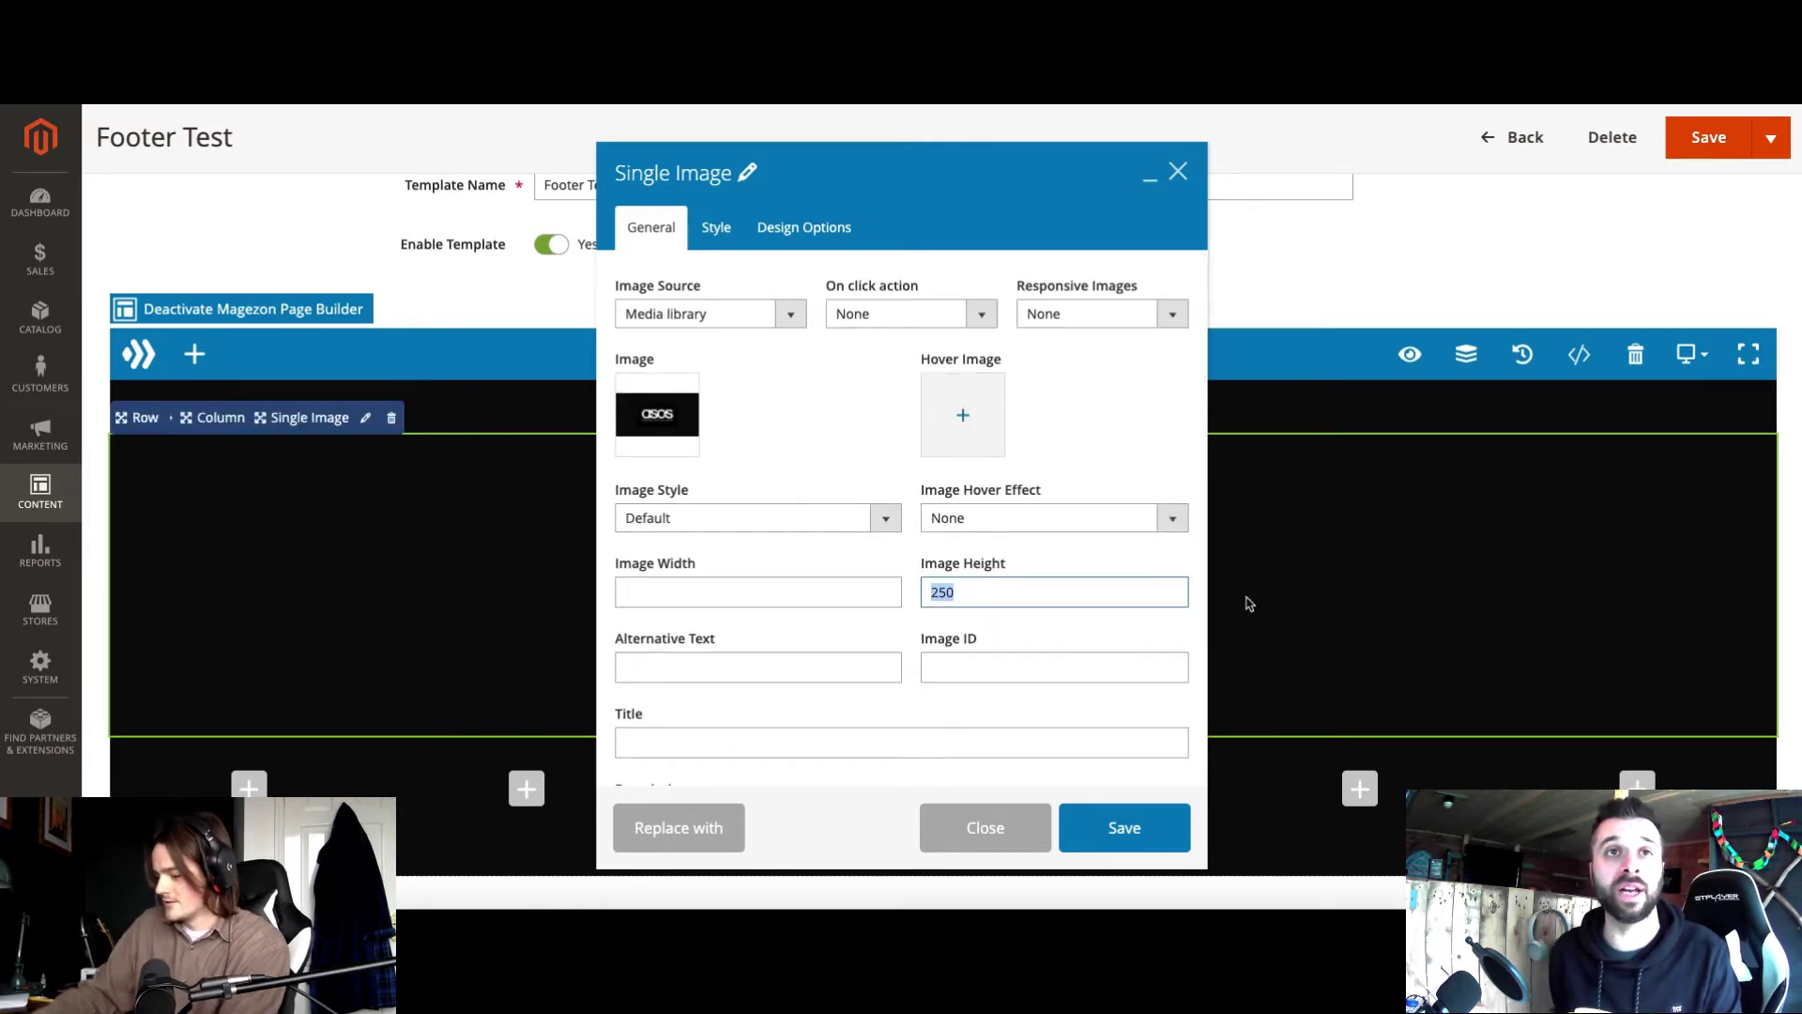
key("Right")
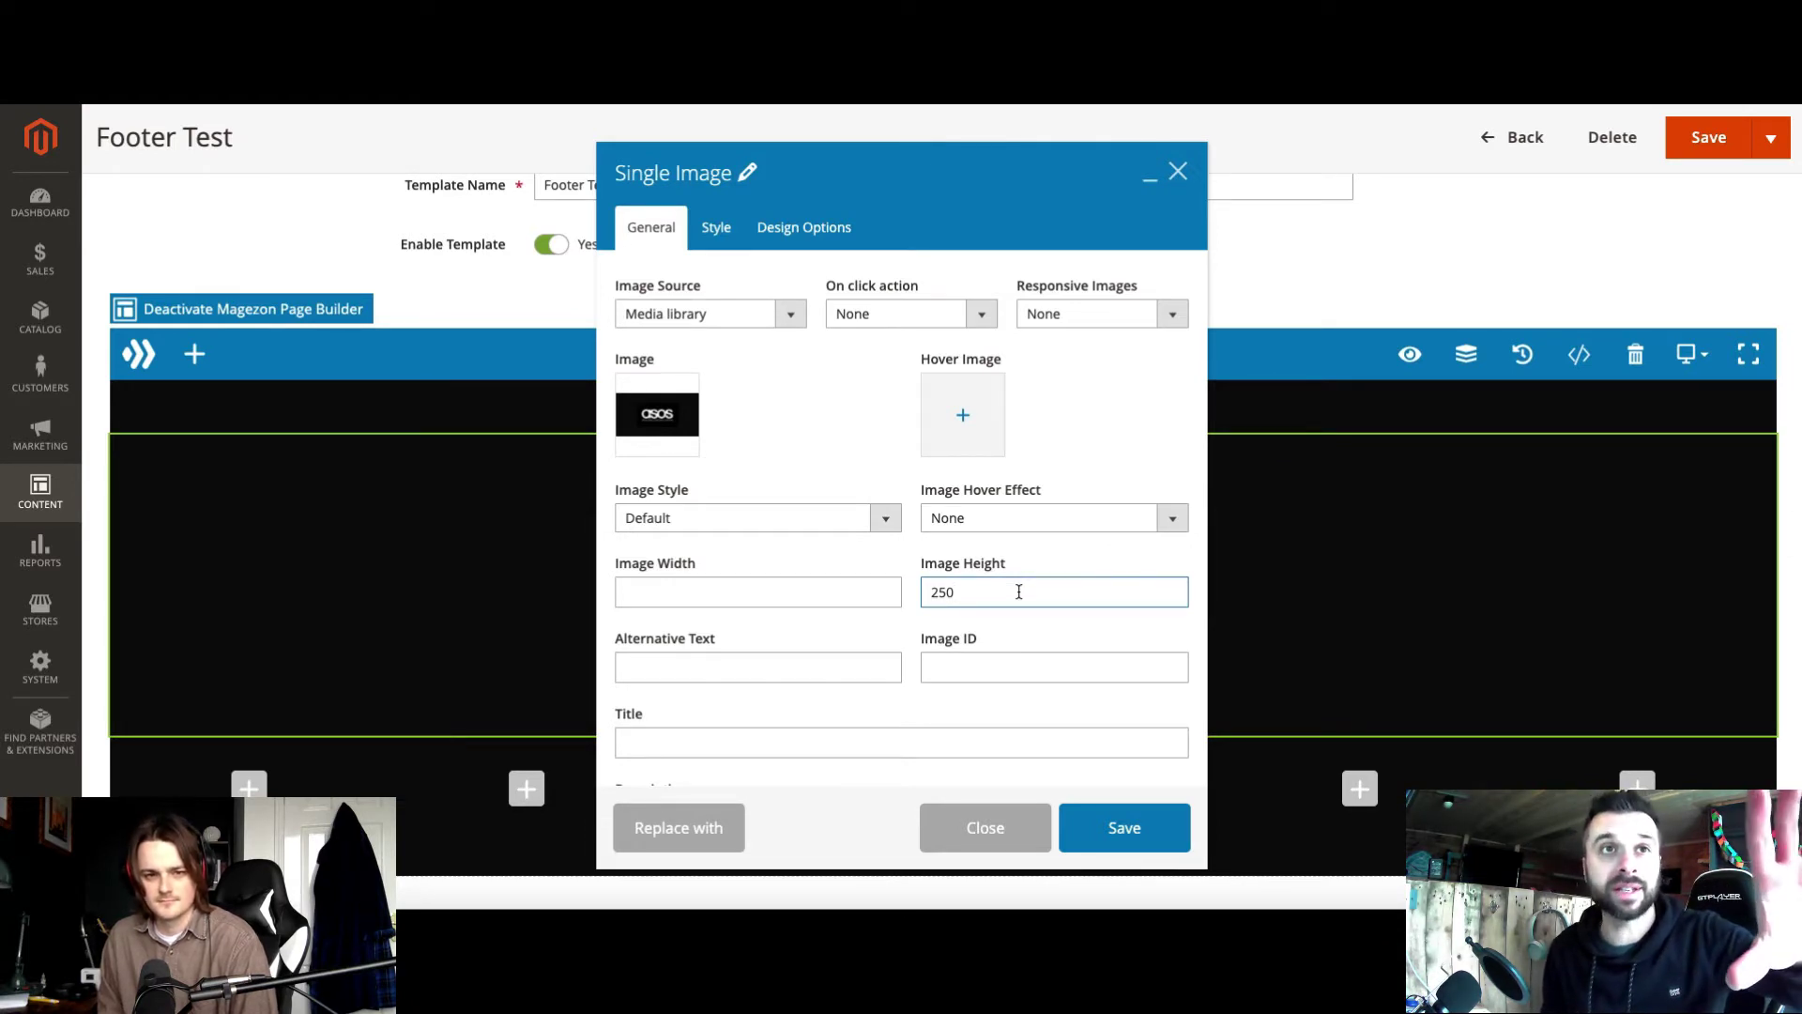
left_click(985, 828)
scroll(927, 576, "down", 1)
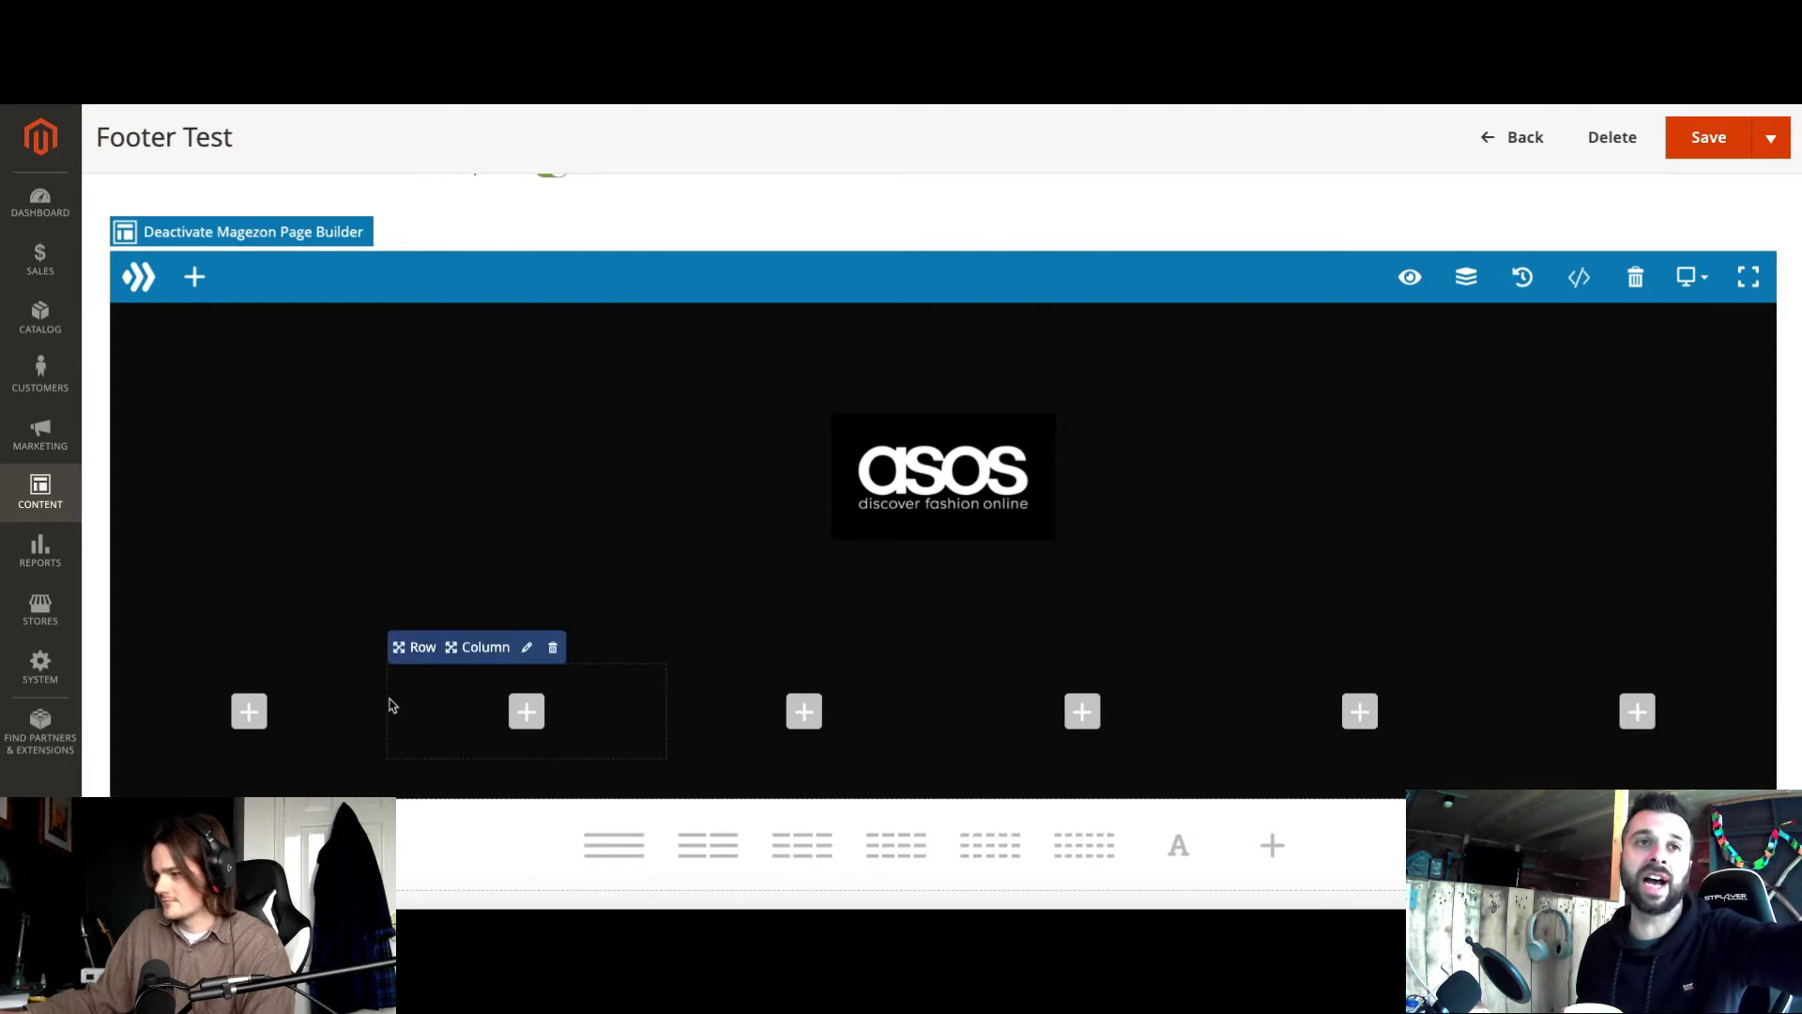
Step: Add a Single Image element using Youtube_2x.png to the second column and save it
mouse_move(476, 653)
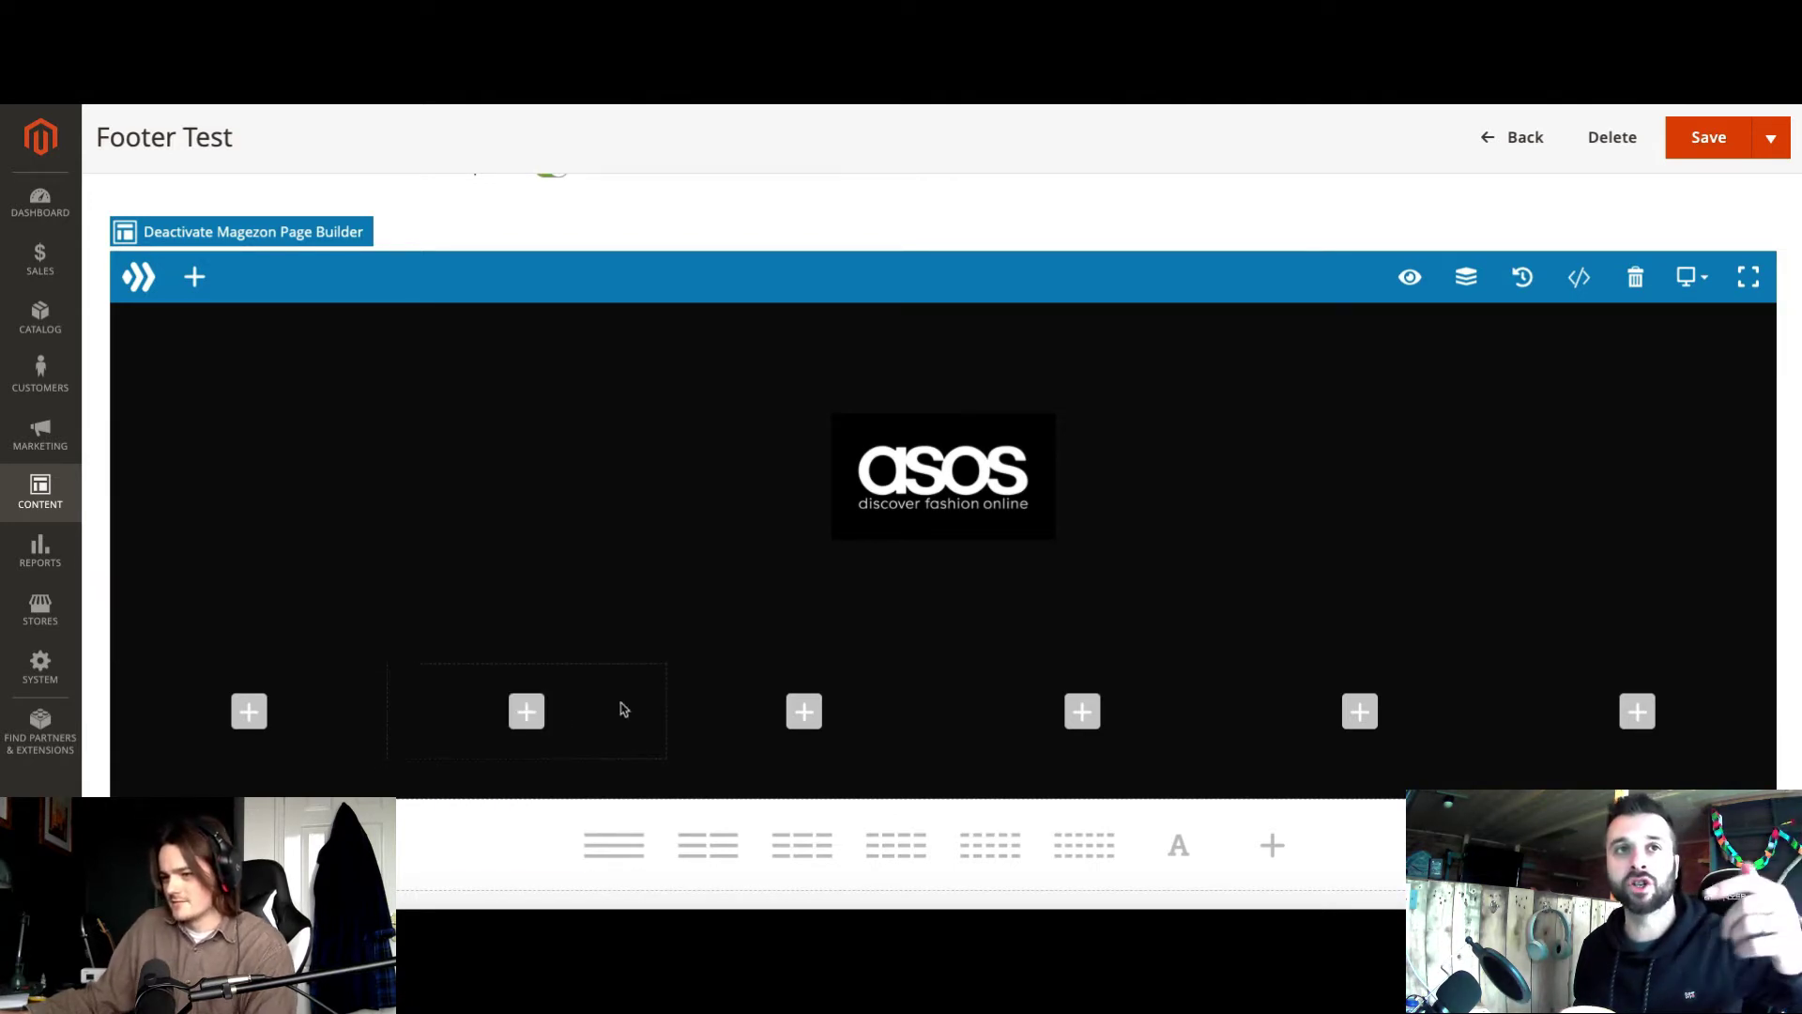
left_click(494, 691)
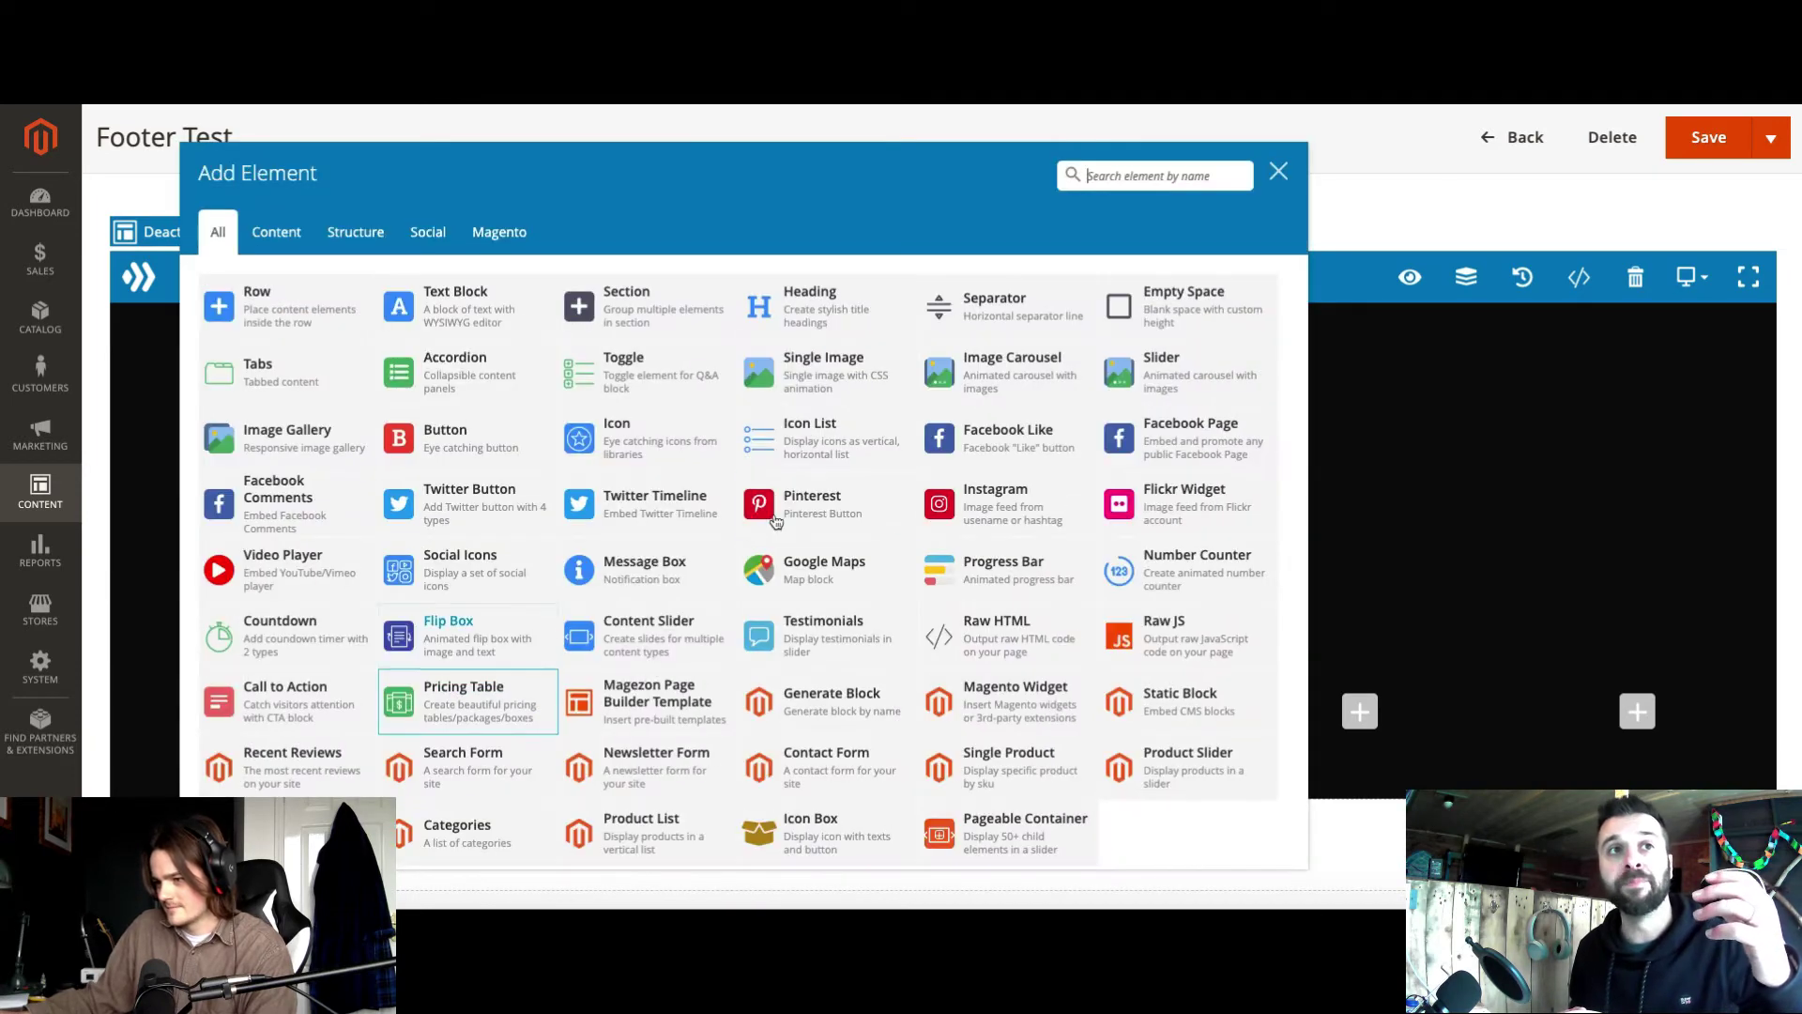
left_click(787, 379)
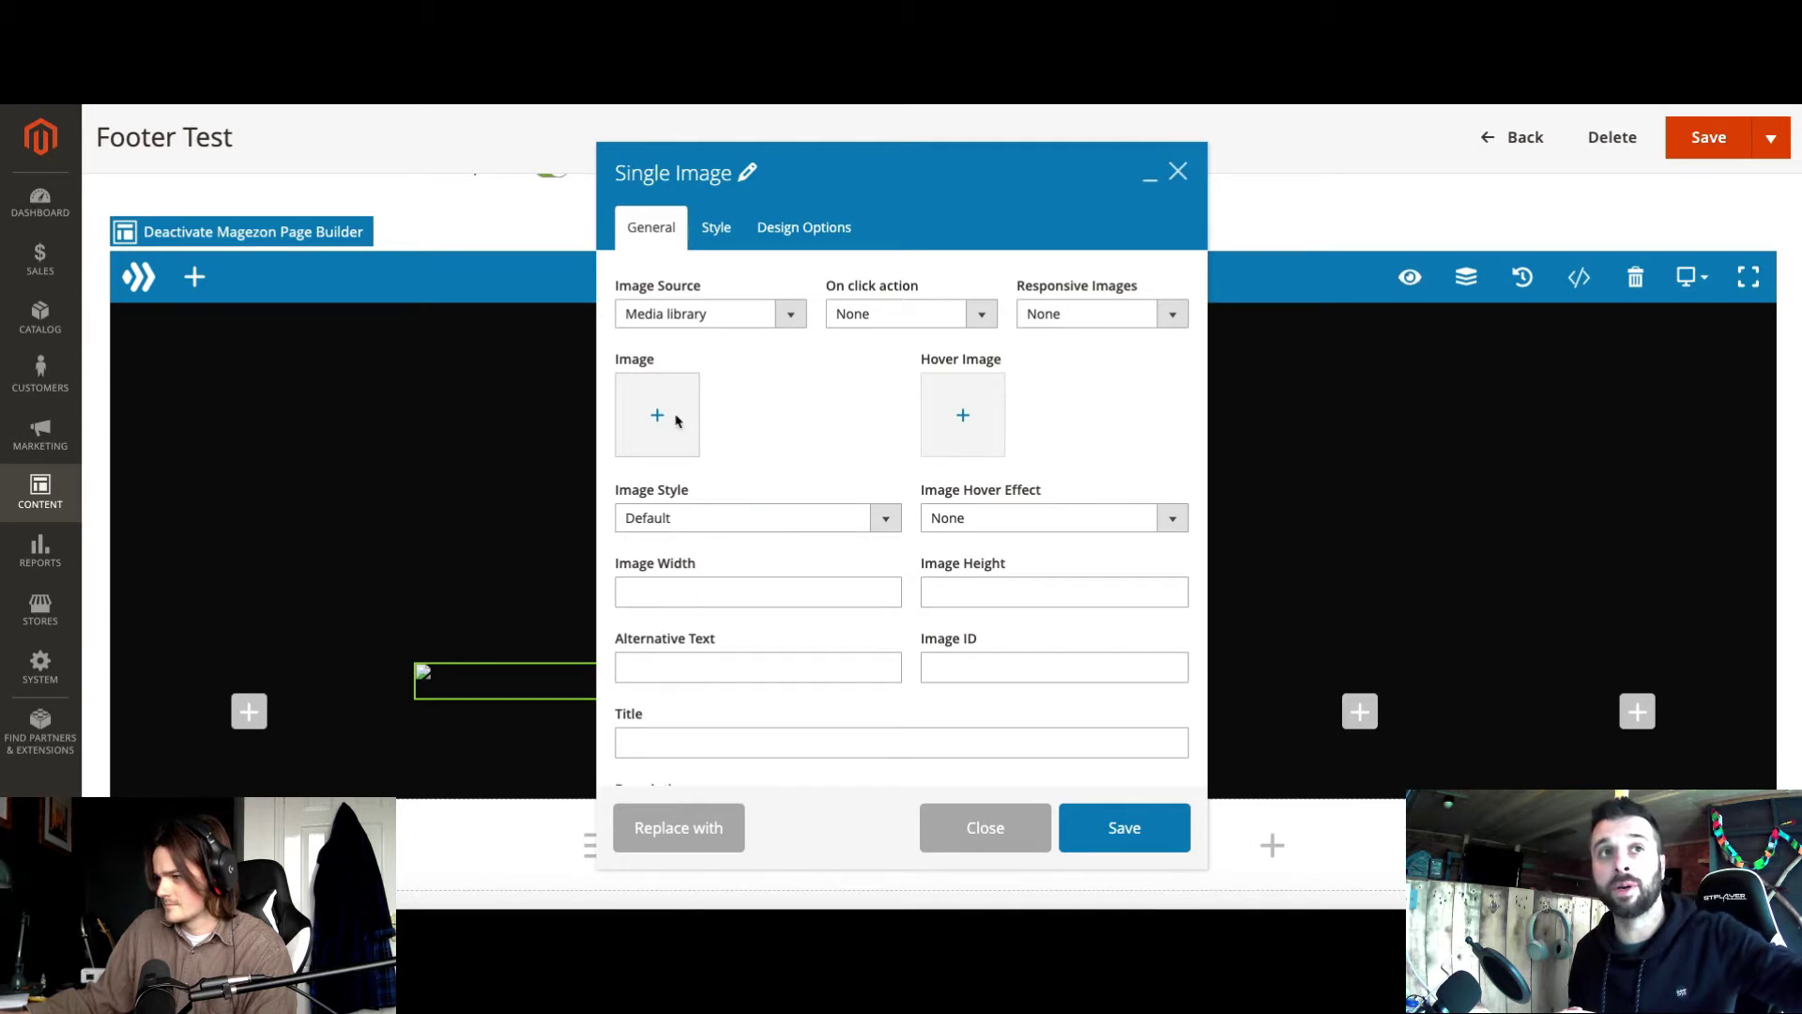
left_click(675, 419)
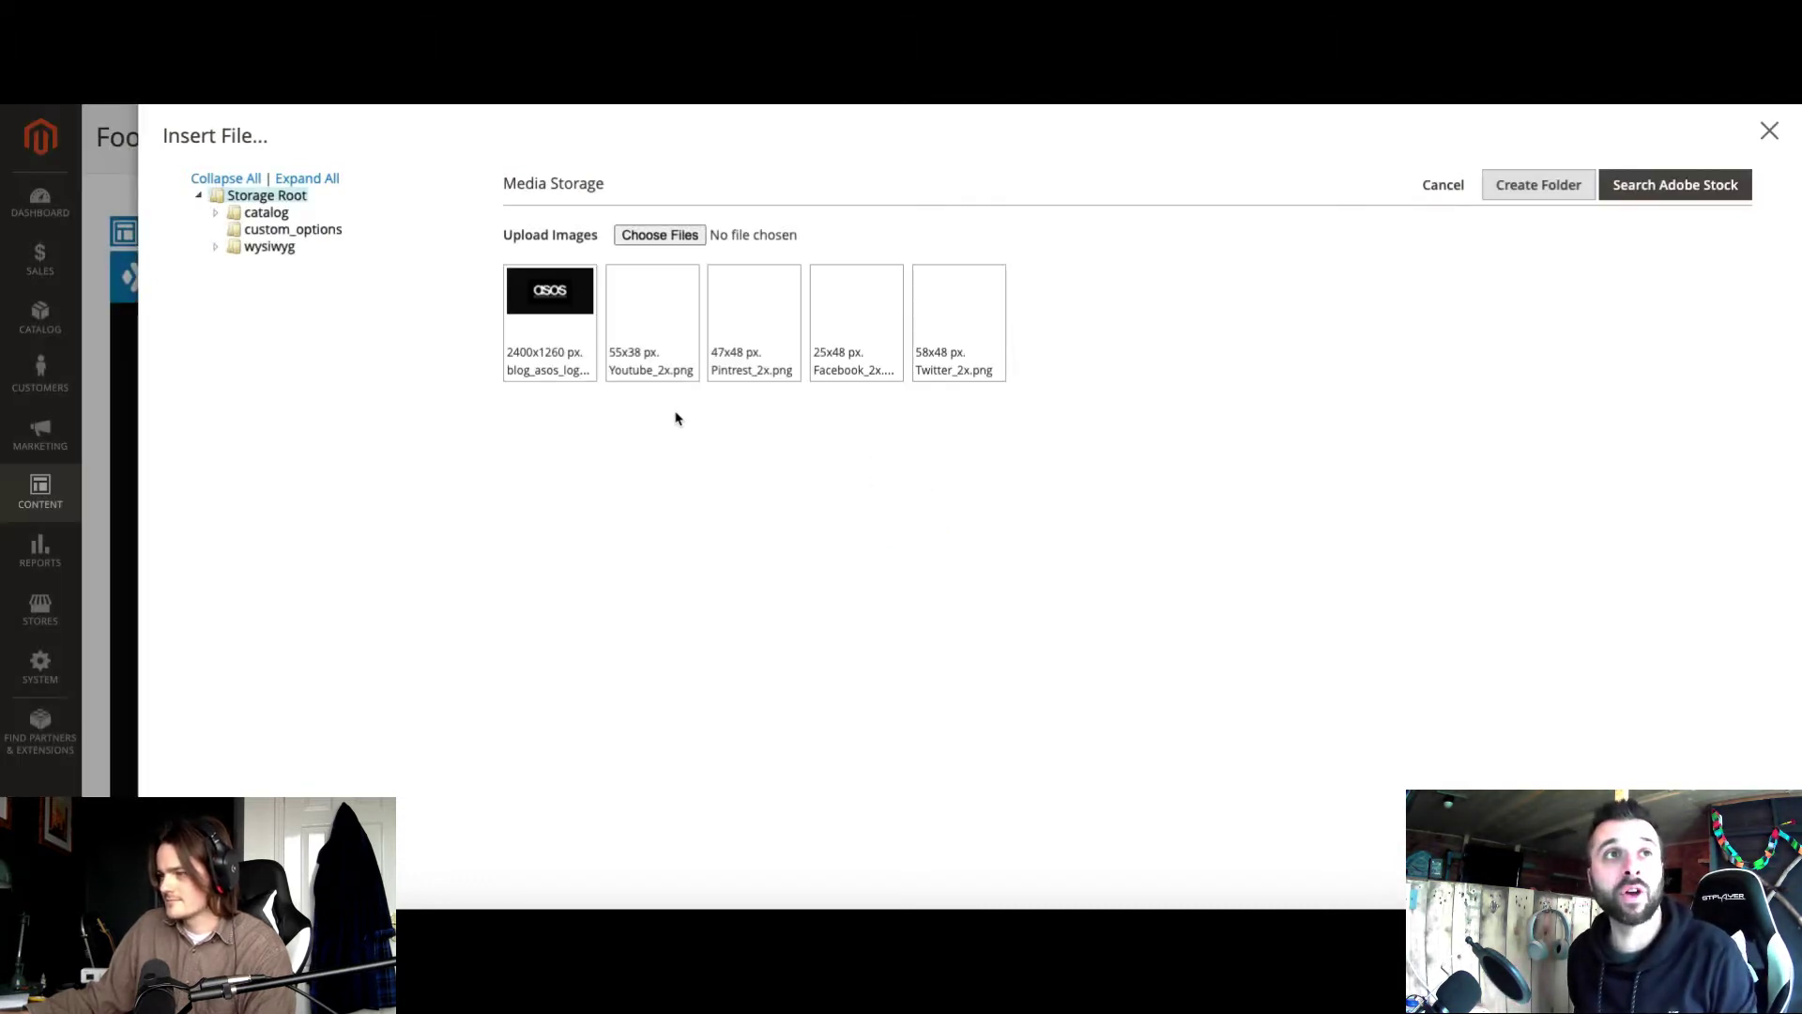
left_click(657, 328)
left_click(1676, 191)
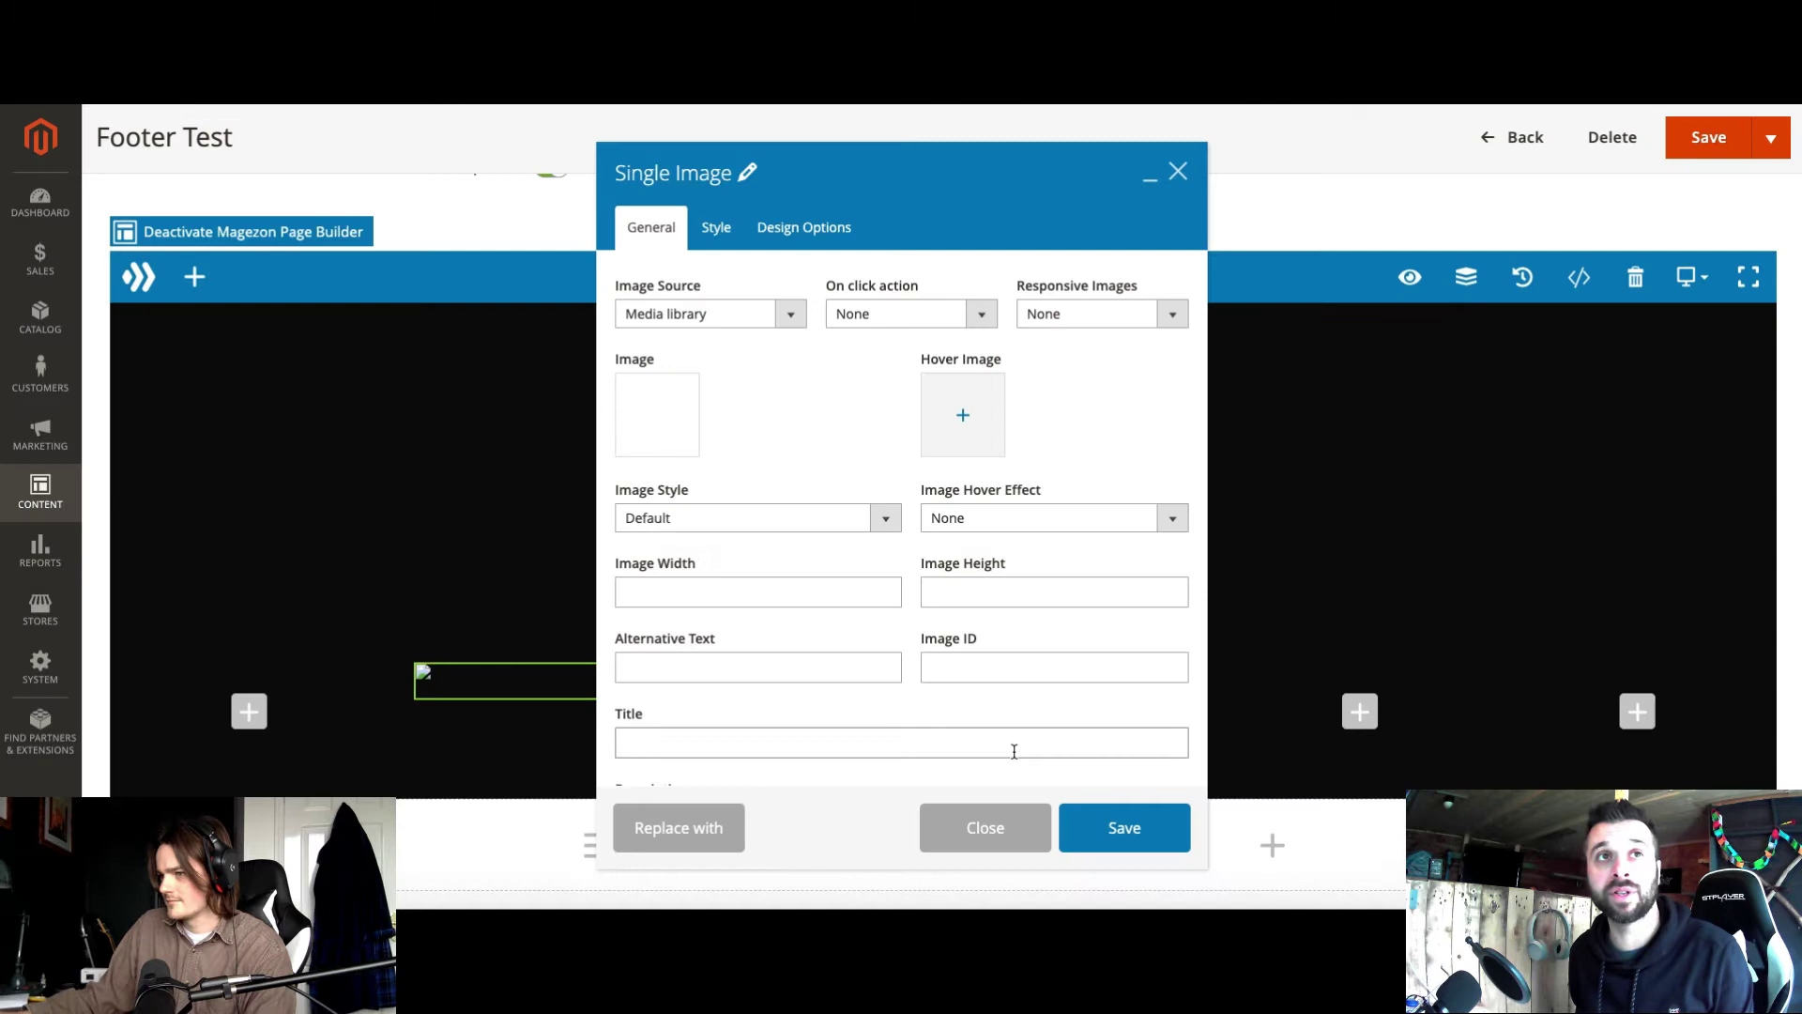
left_click(1114, 823)
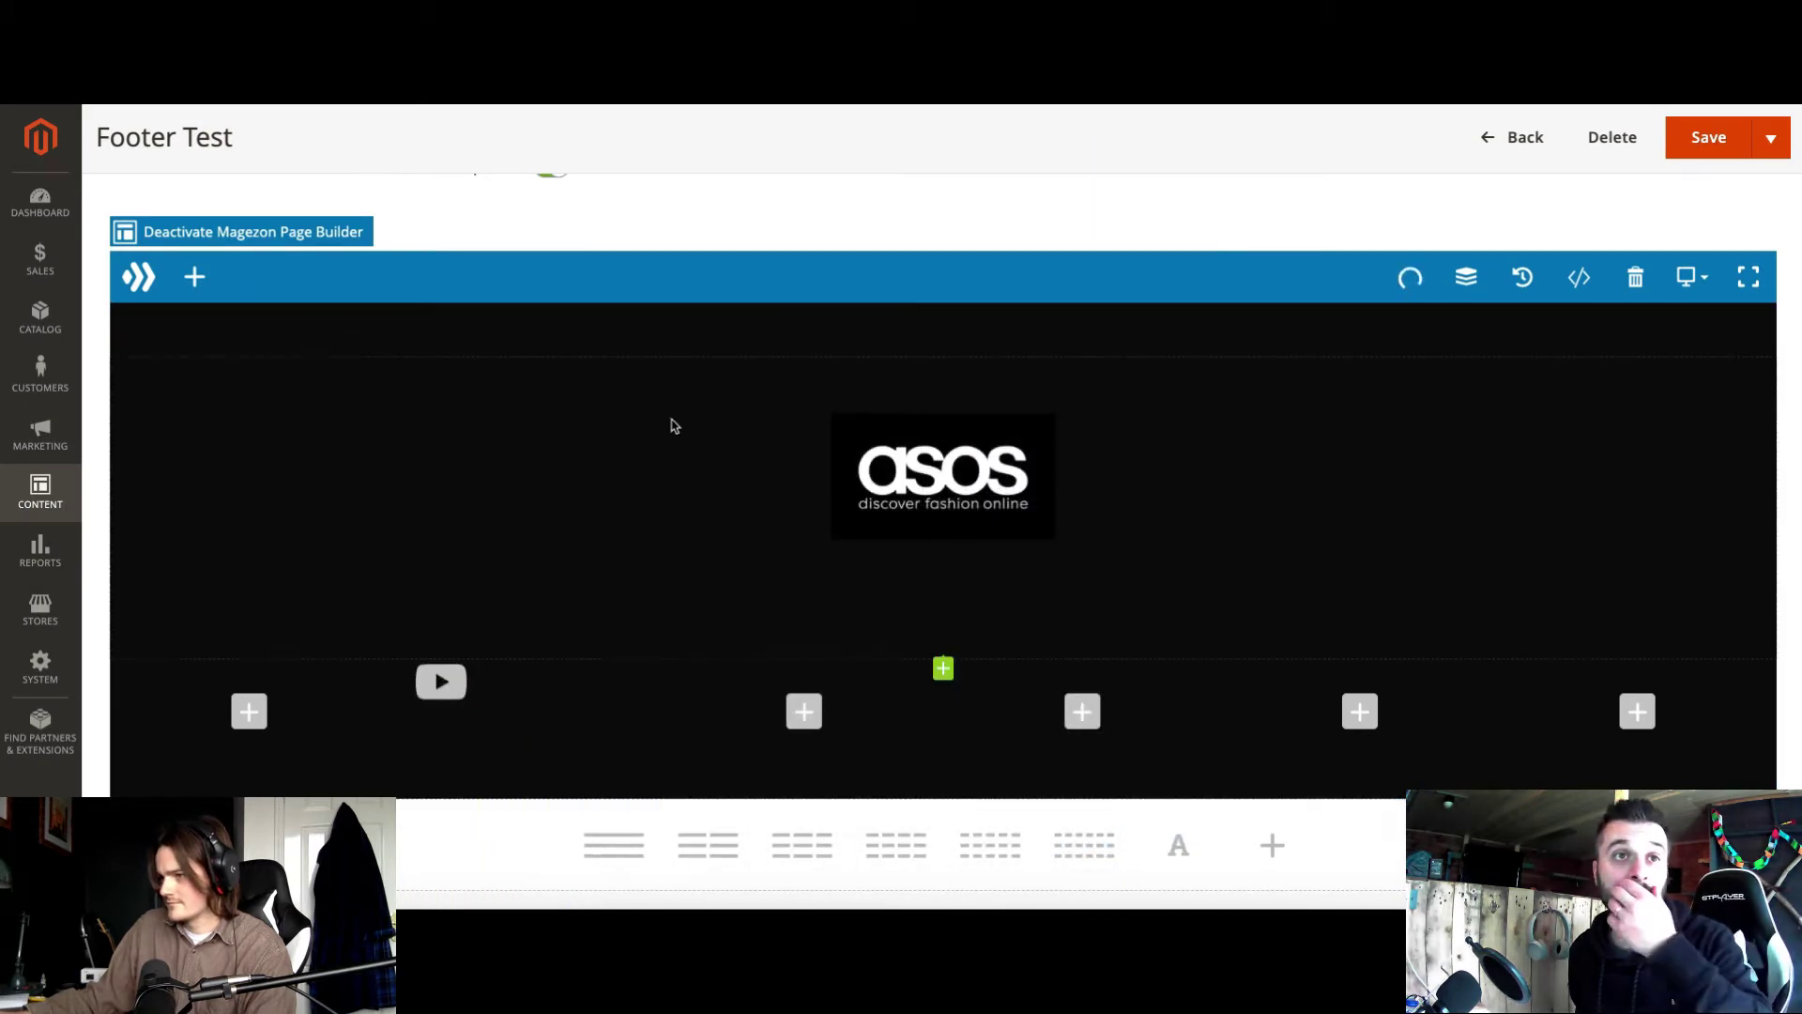
Step: View the asos footer on the storefront, go back to Footer Test, then switch to VS Code
mouse_move(1405, 283)
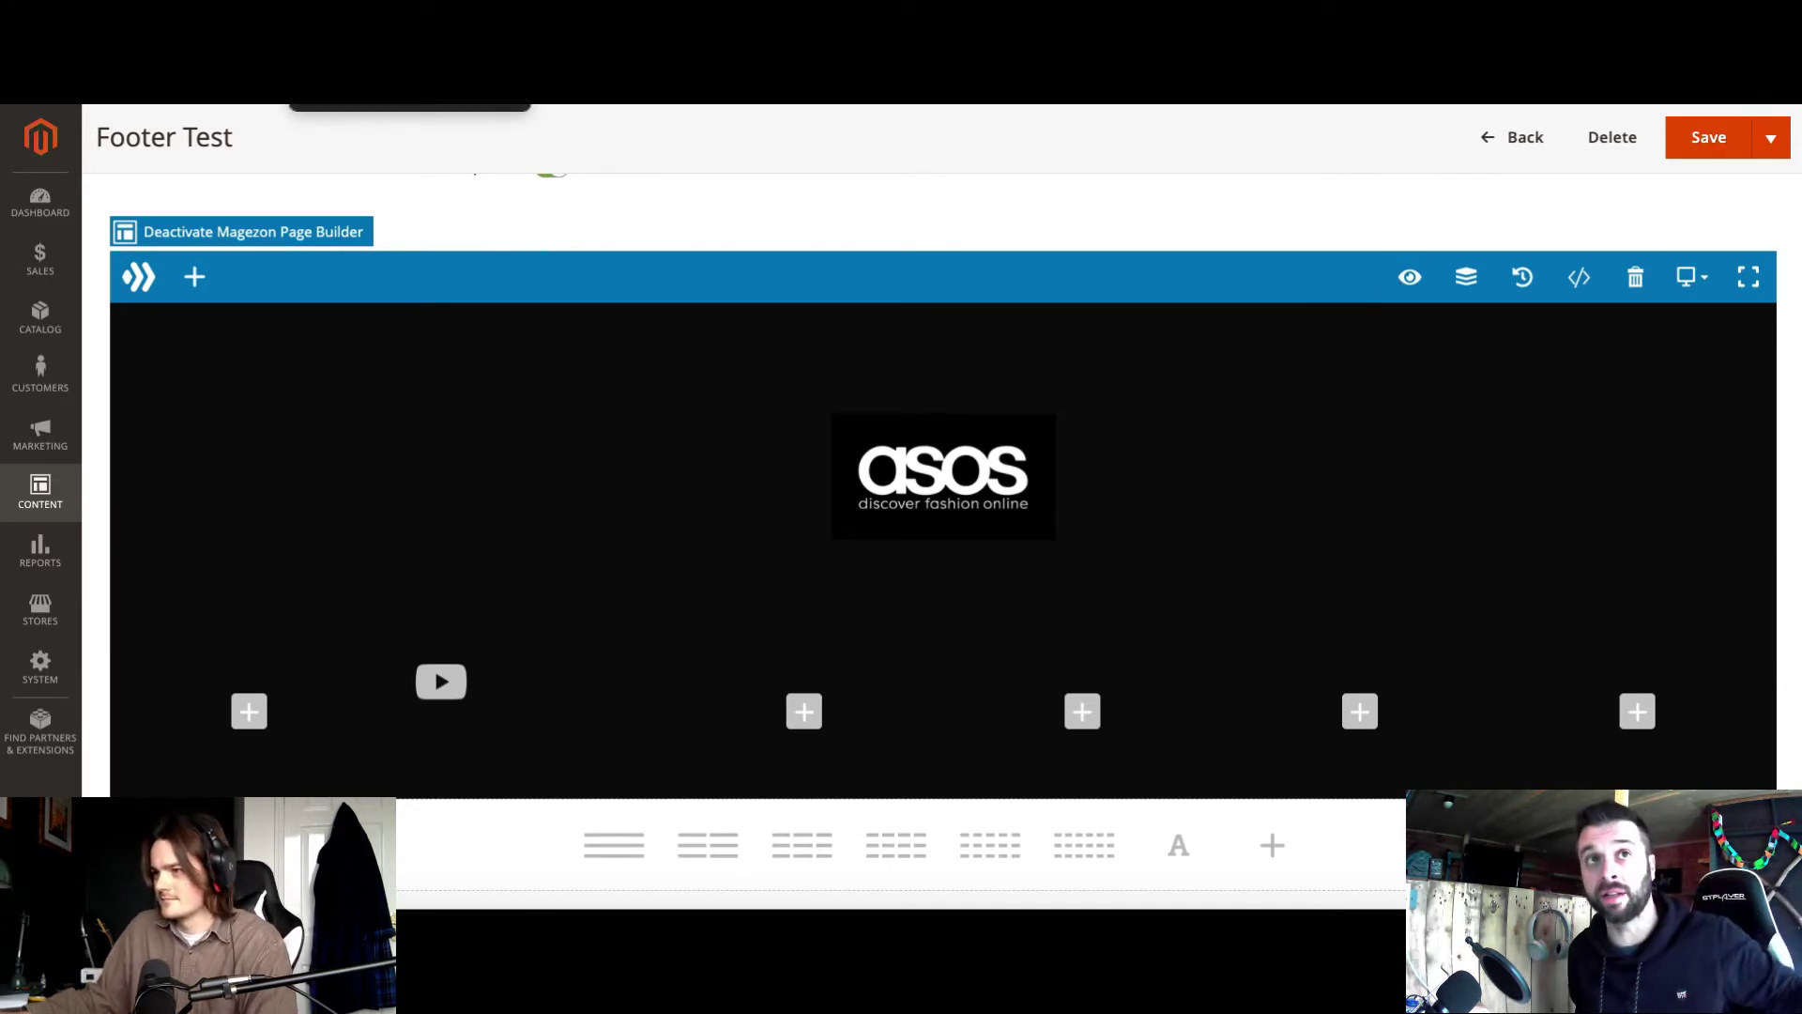
key("ctrl+Tab")
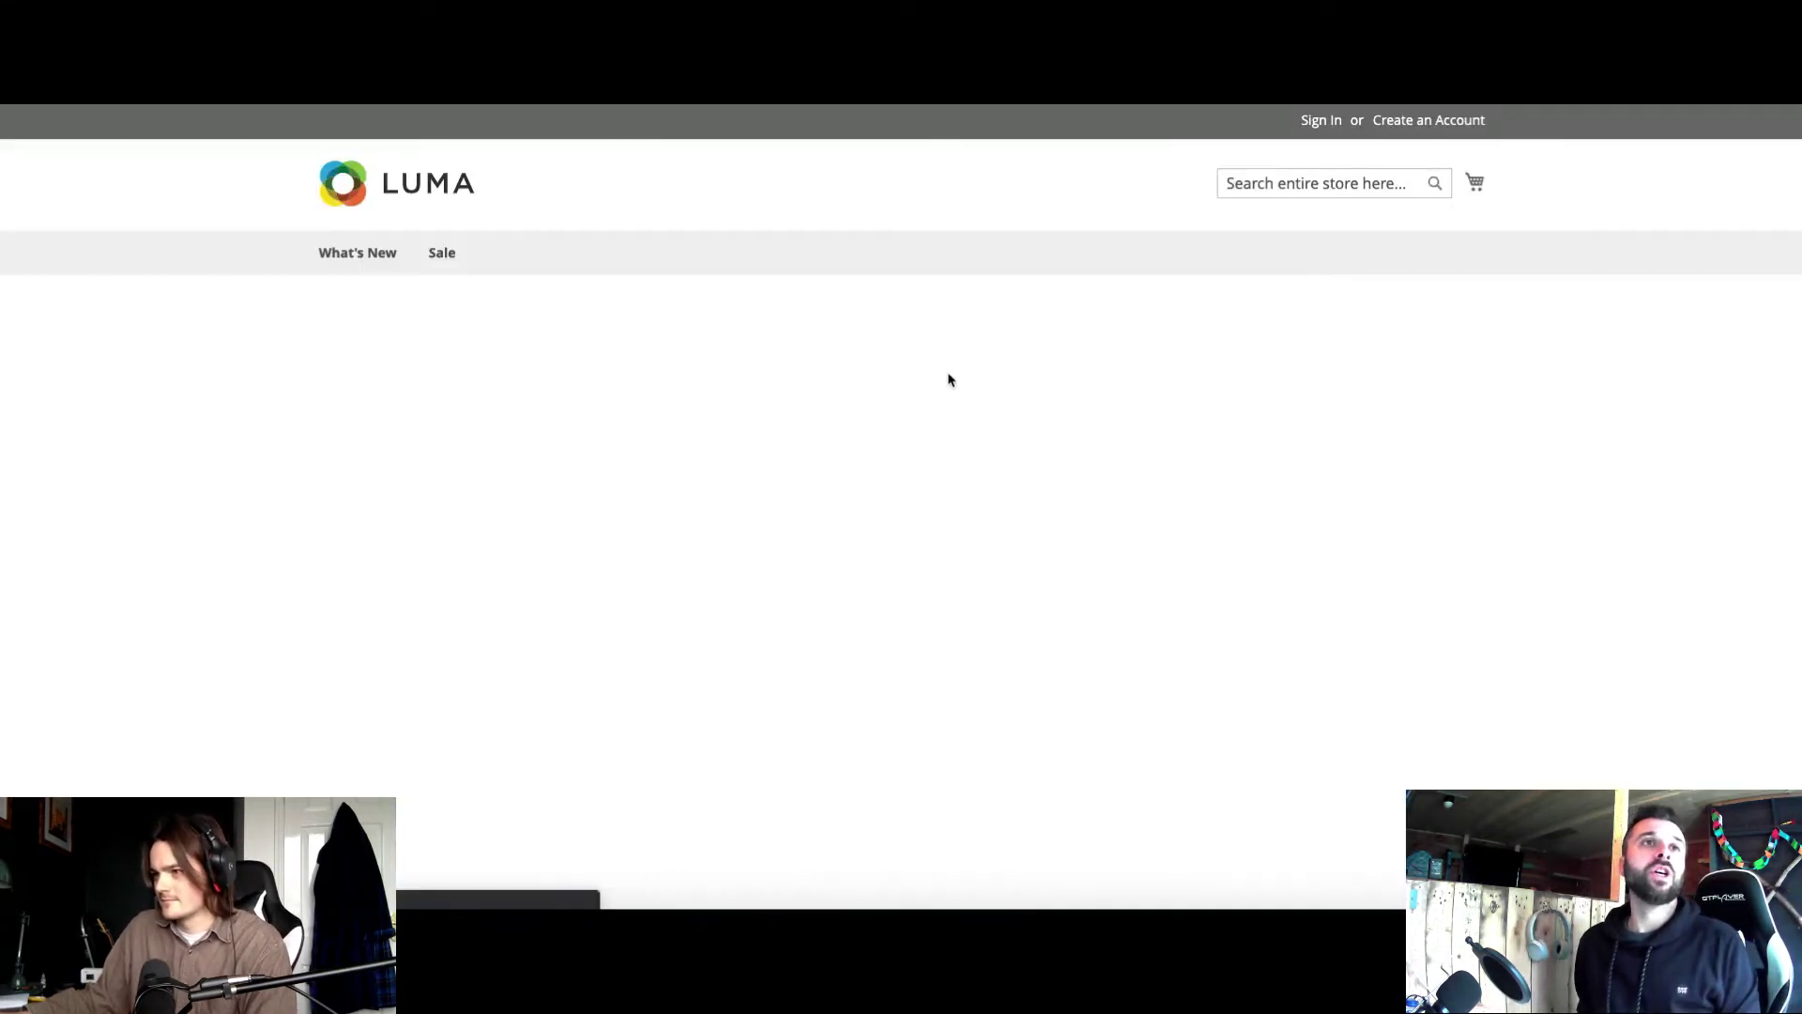
scroll(948, 380, "down", 5)
scroll(943, 392, "down", 1)
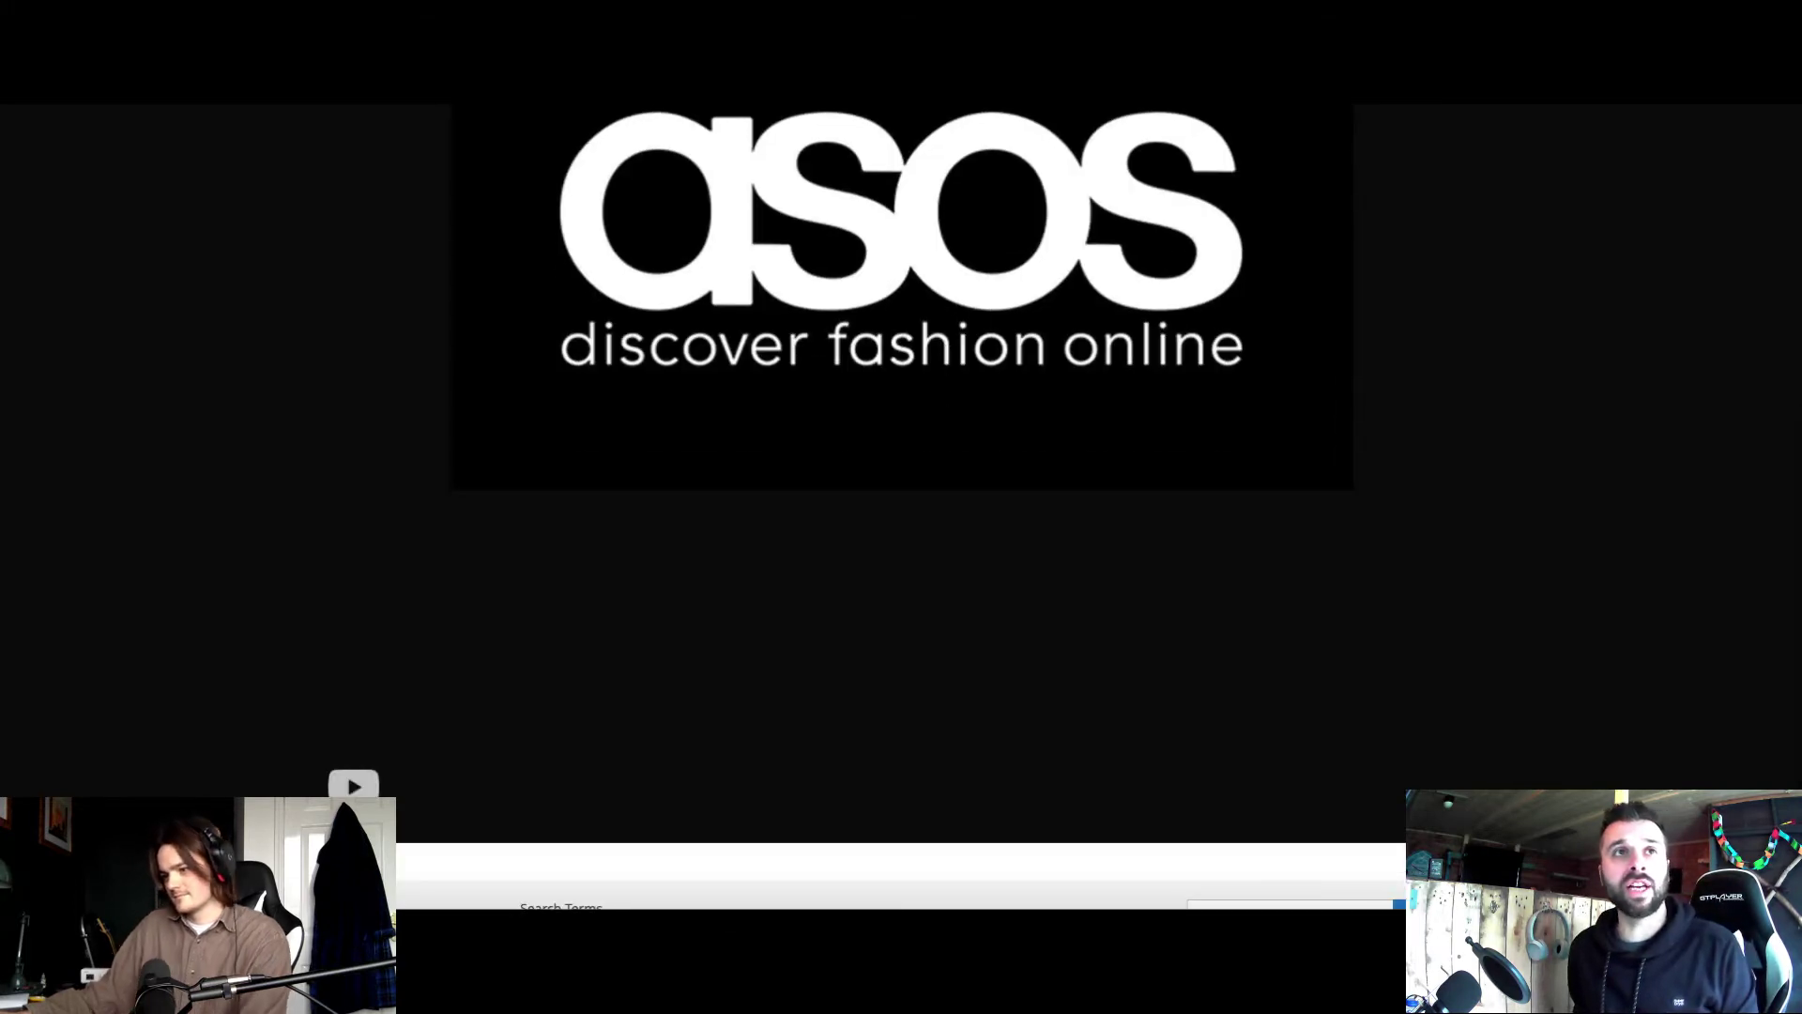
key("ctrl+shift+Tab")
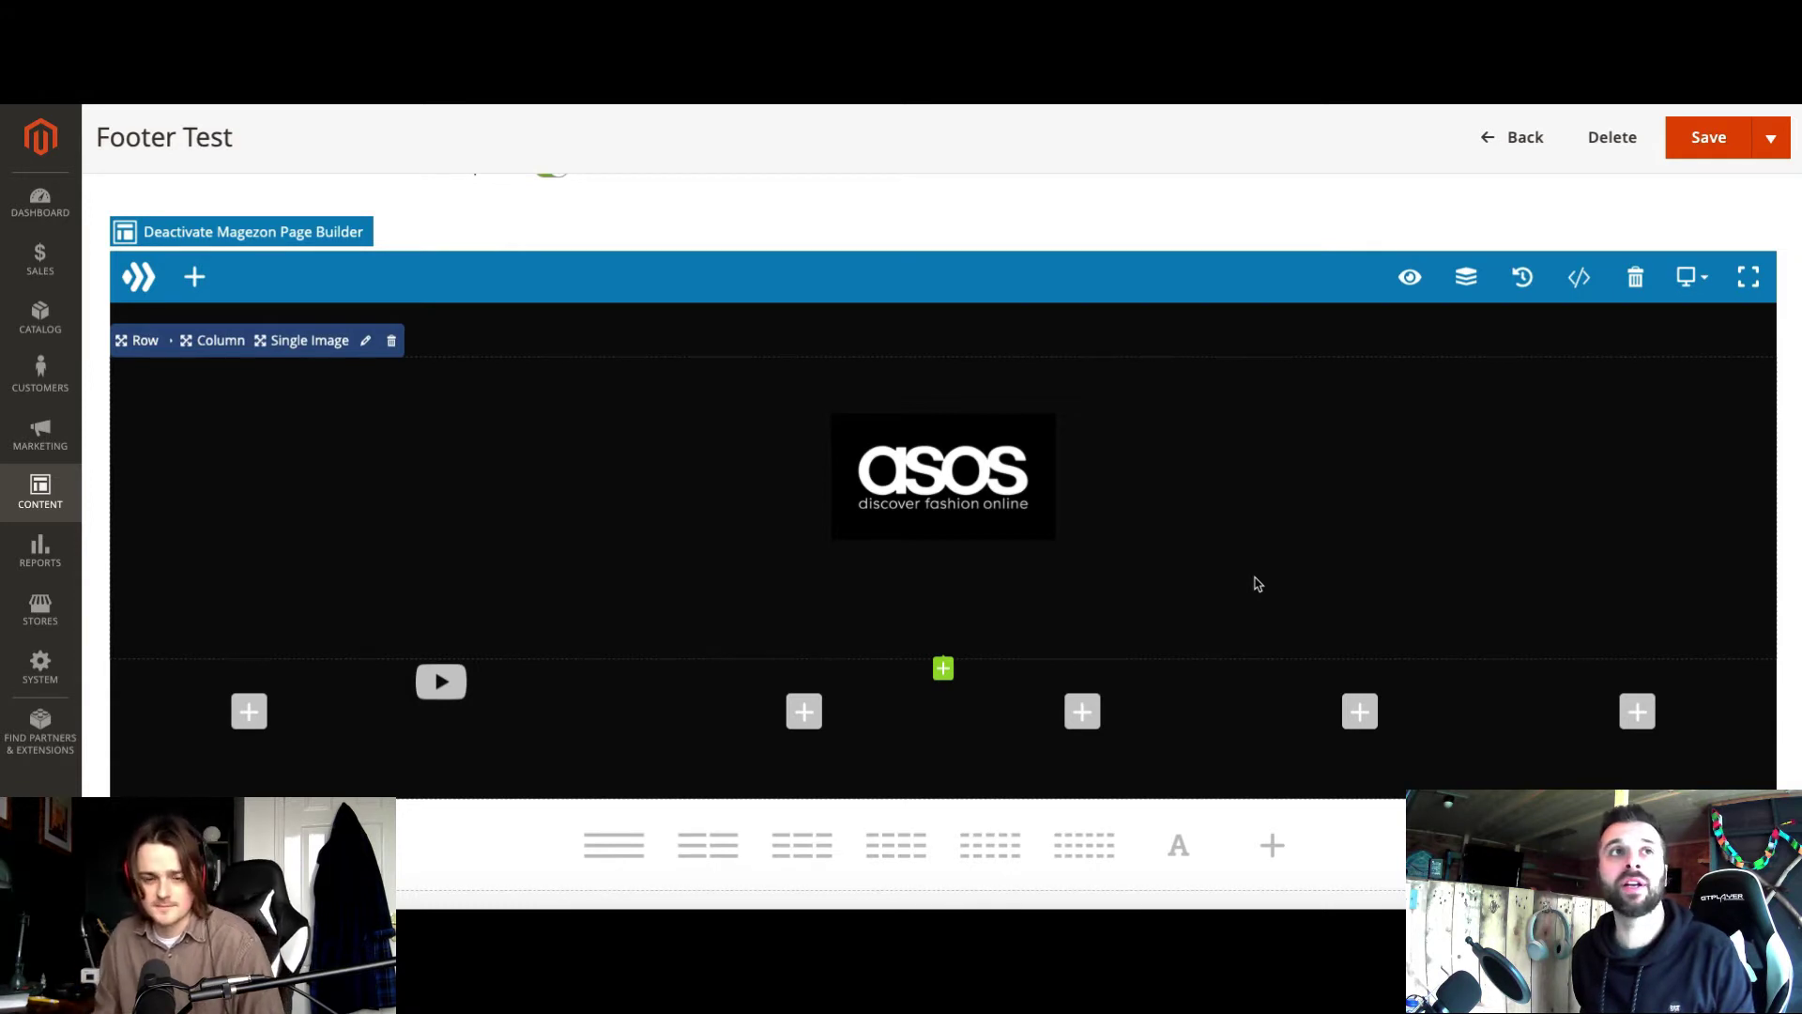
key("super+Tab")
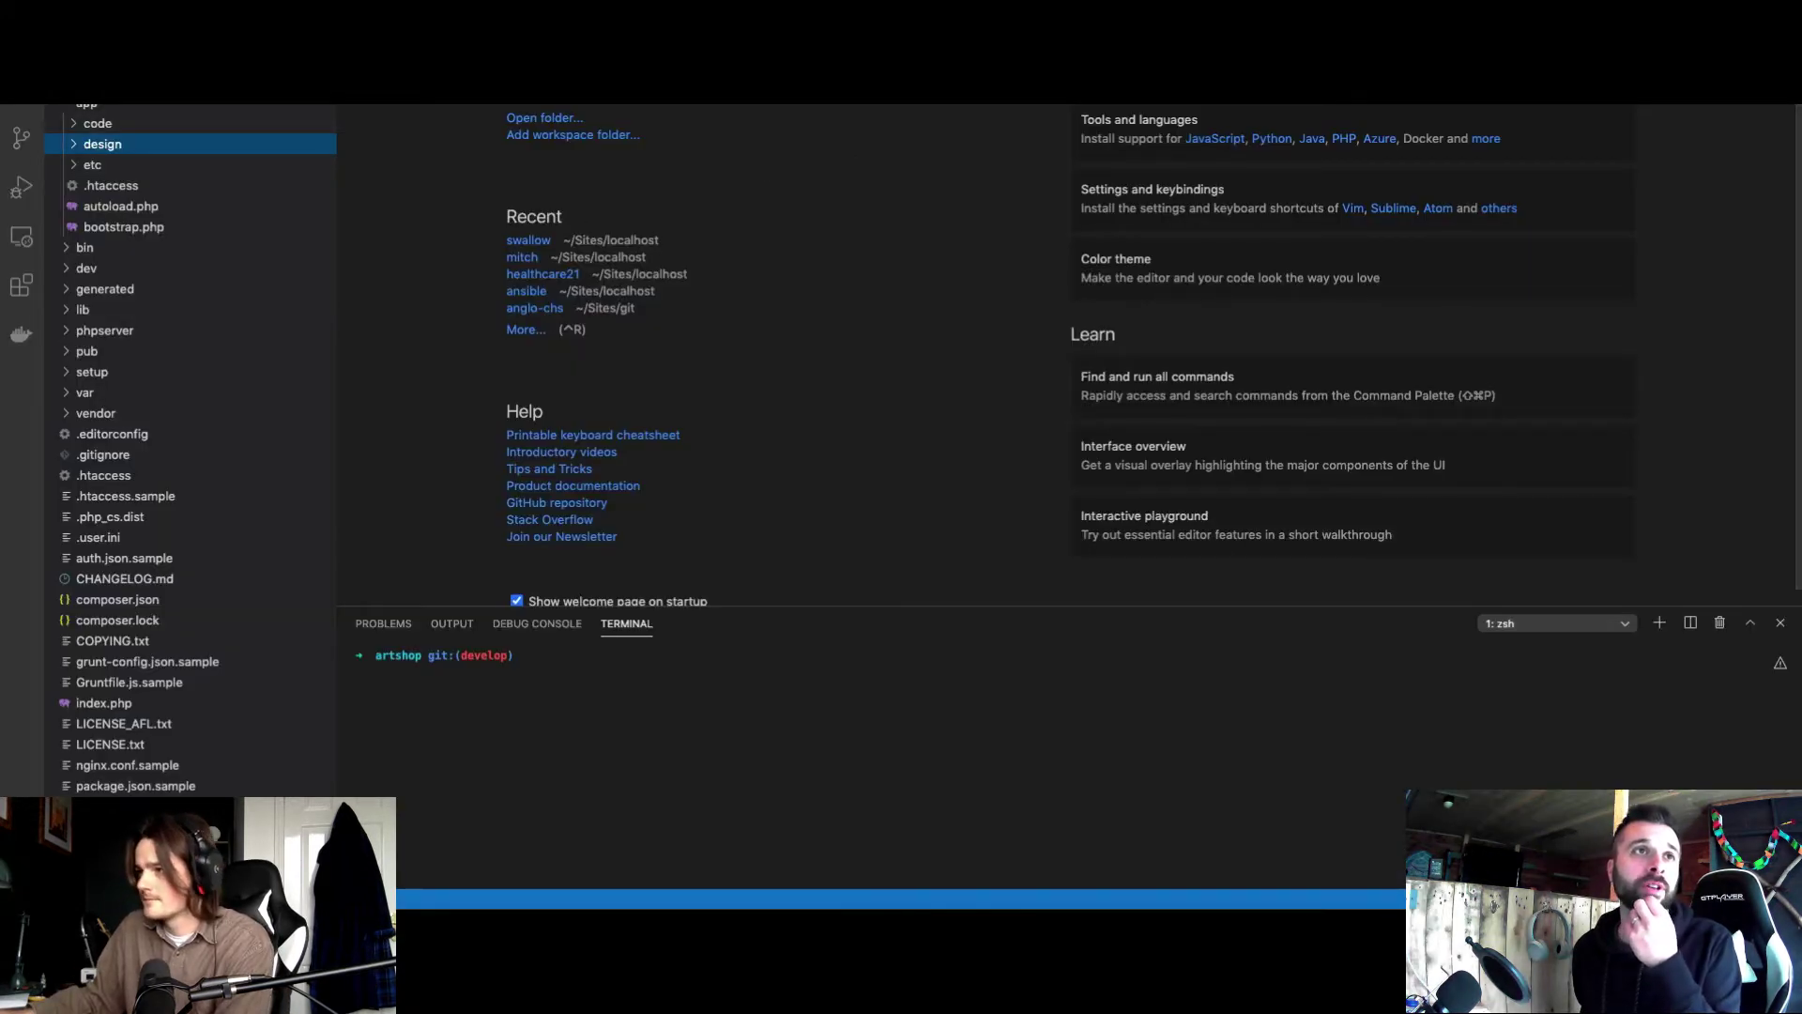
Step: Expand app/code/Magezon/PageBuilder in the VS Code Explorer
left_click(122, 126)
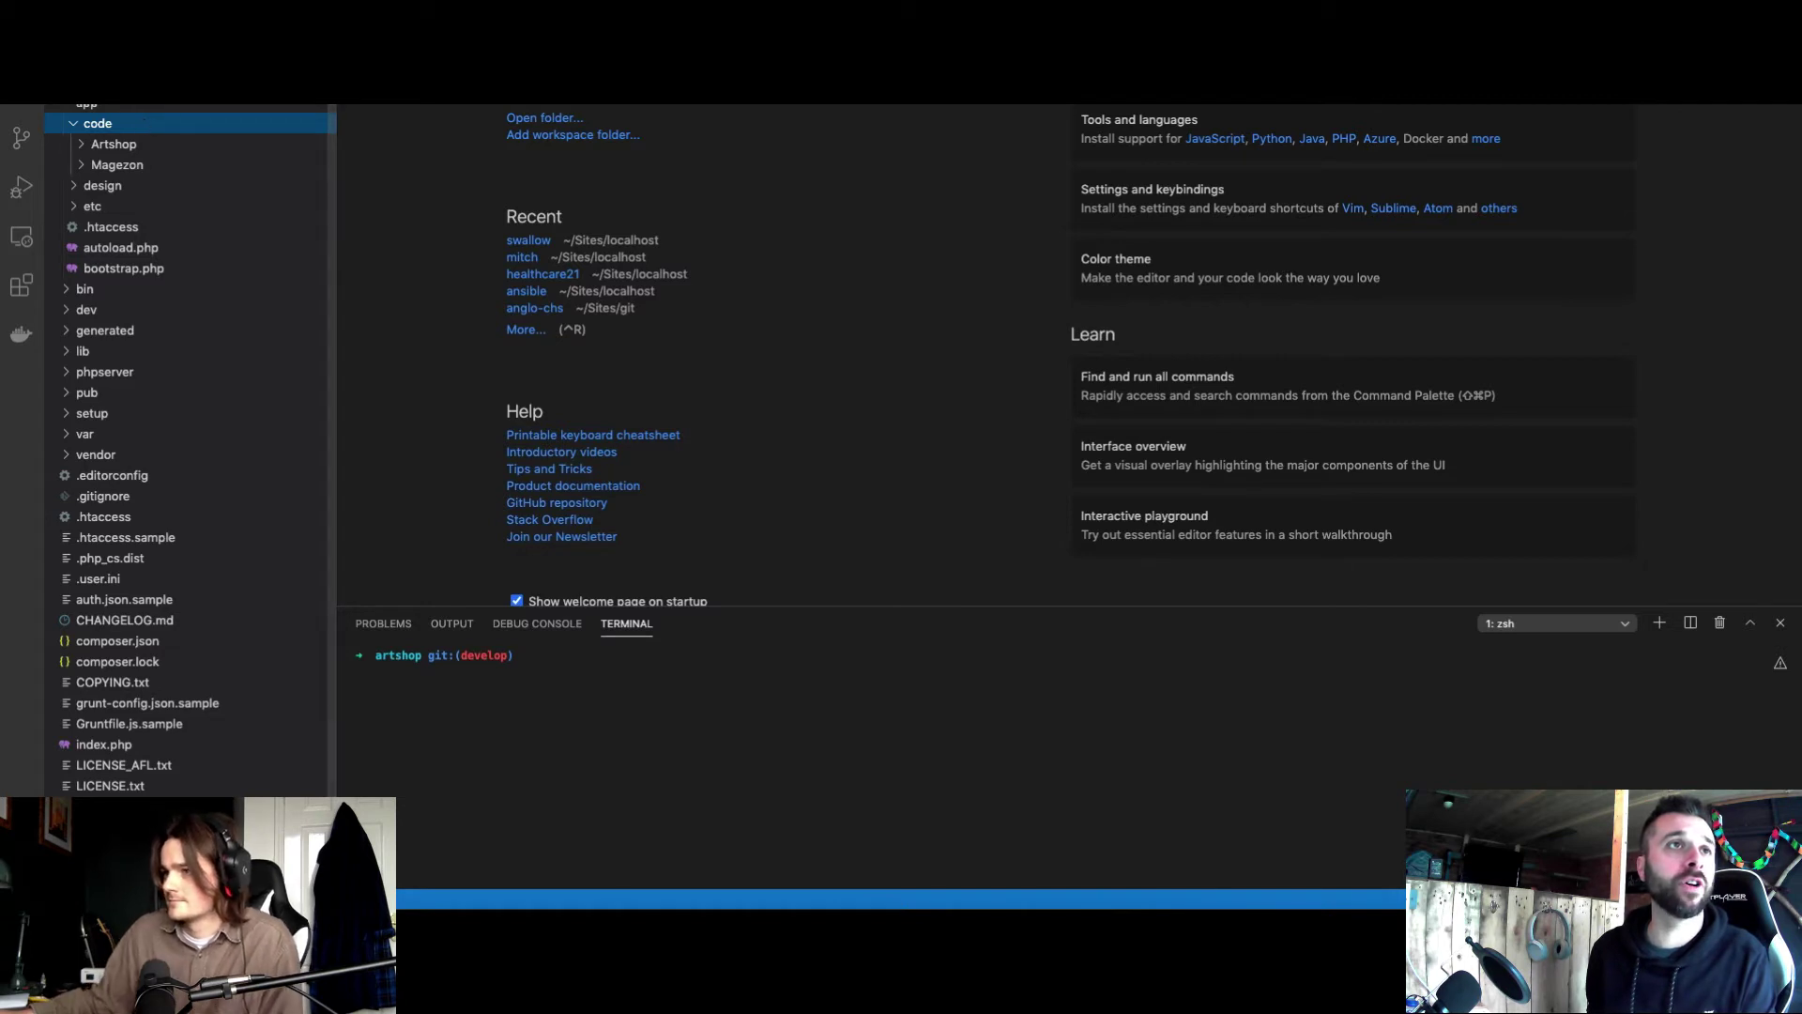
left_click_drag(28, 7, 28, 118)
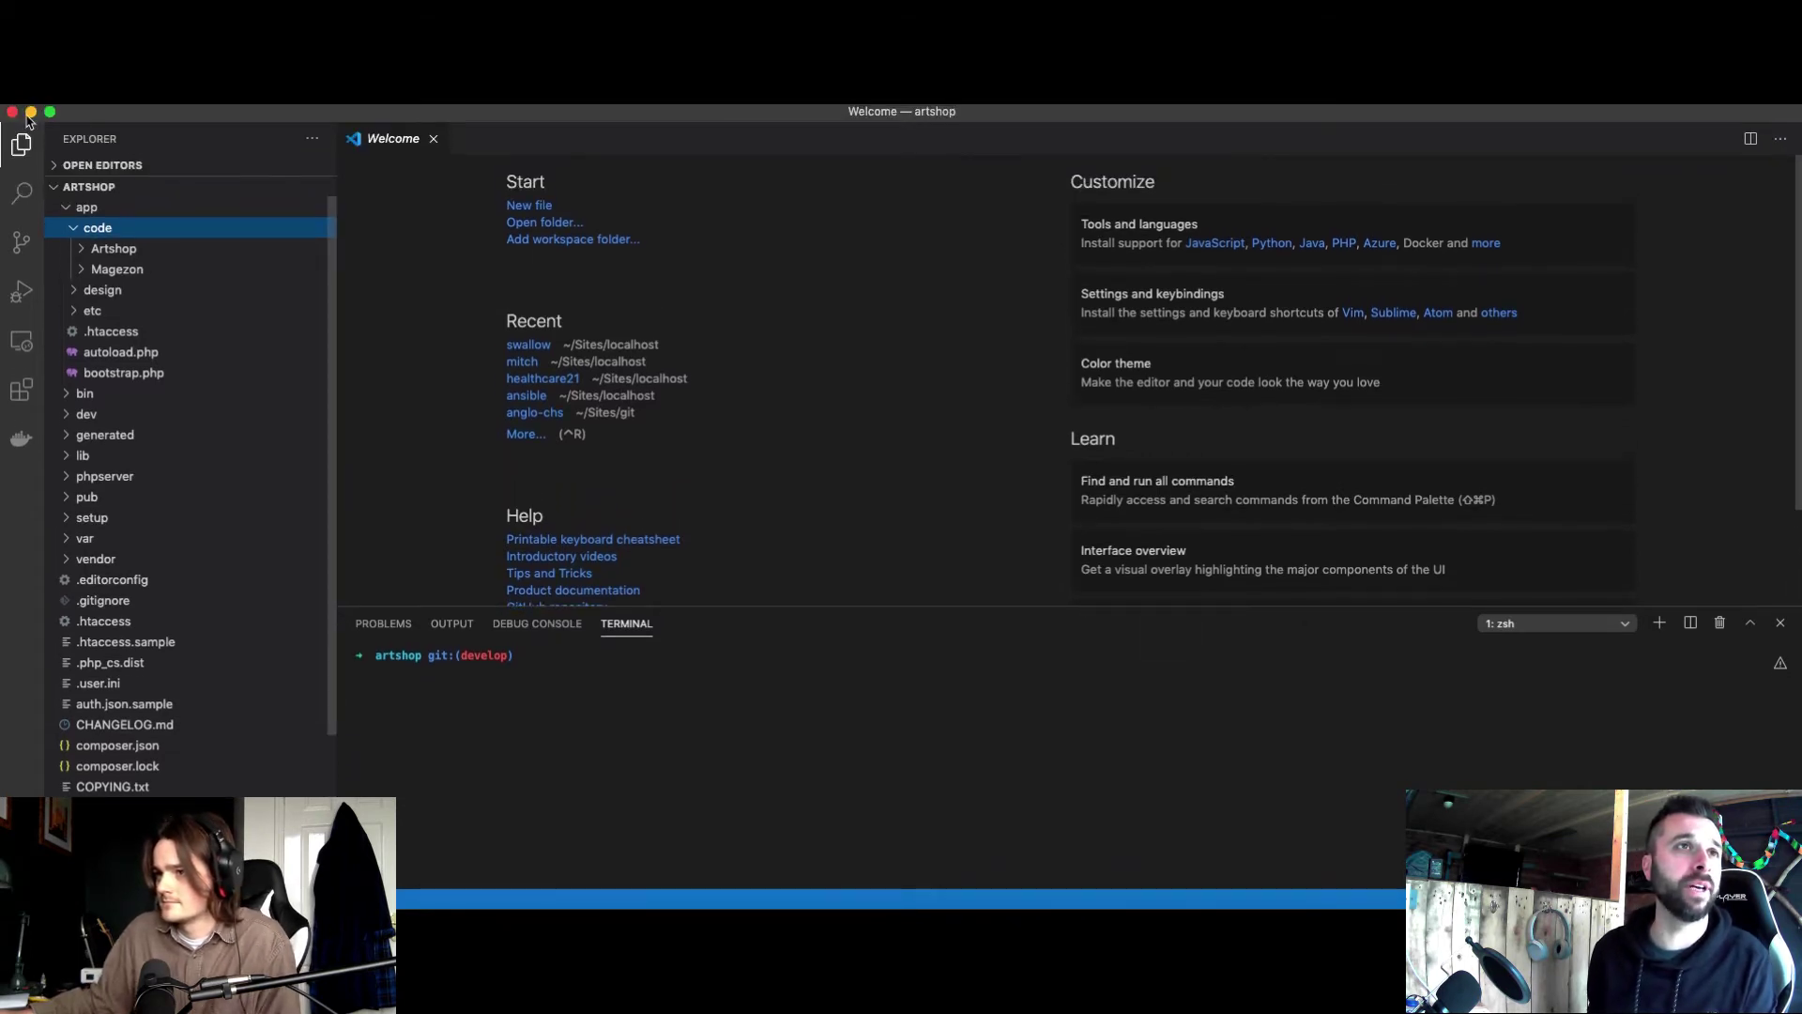
left_click(190, 274)
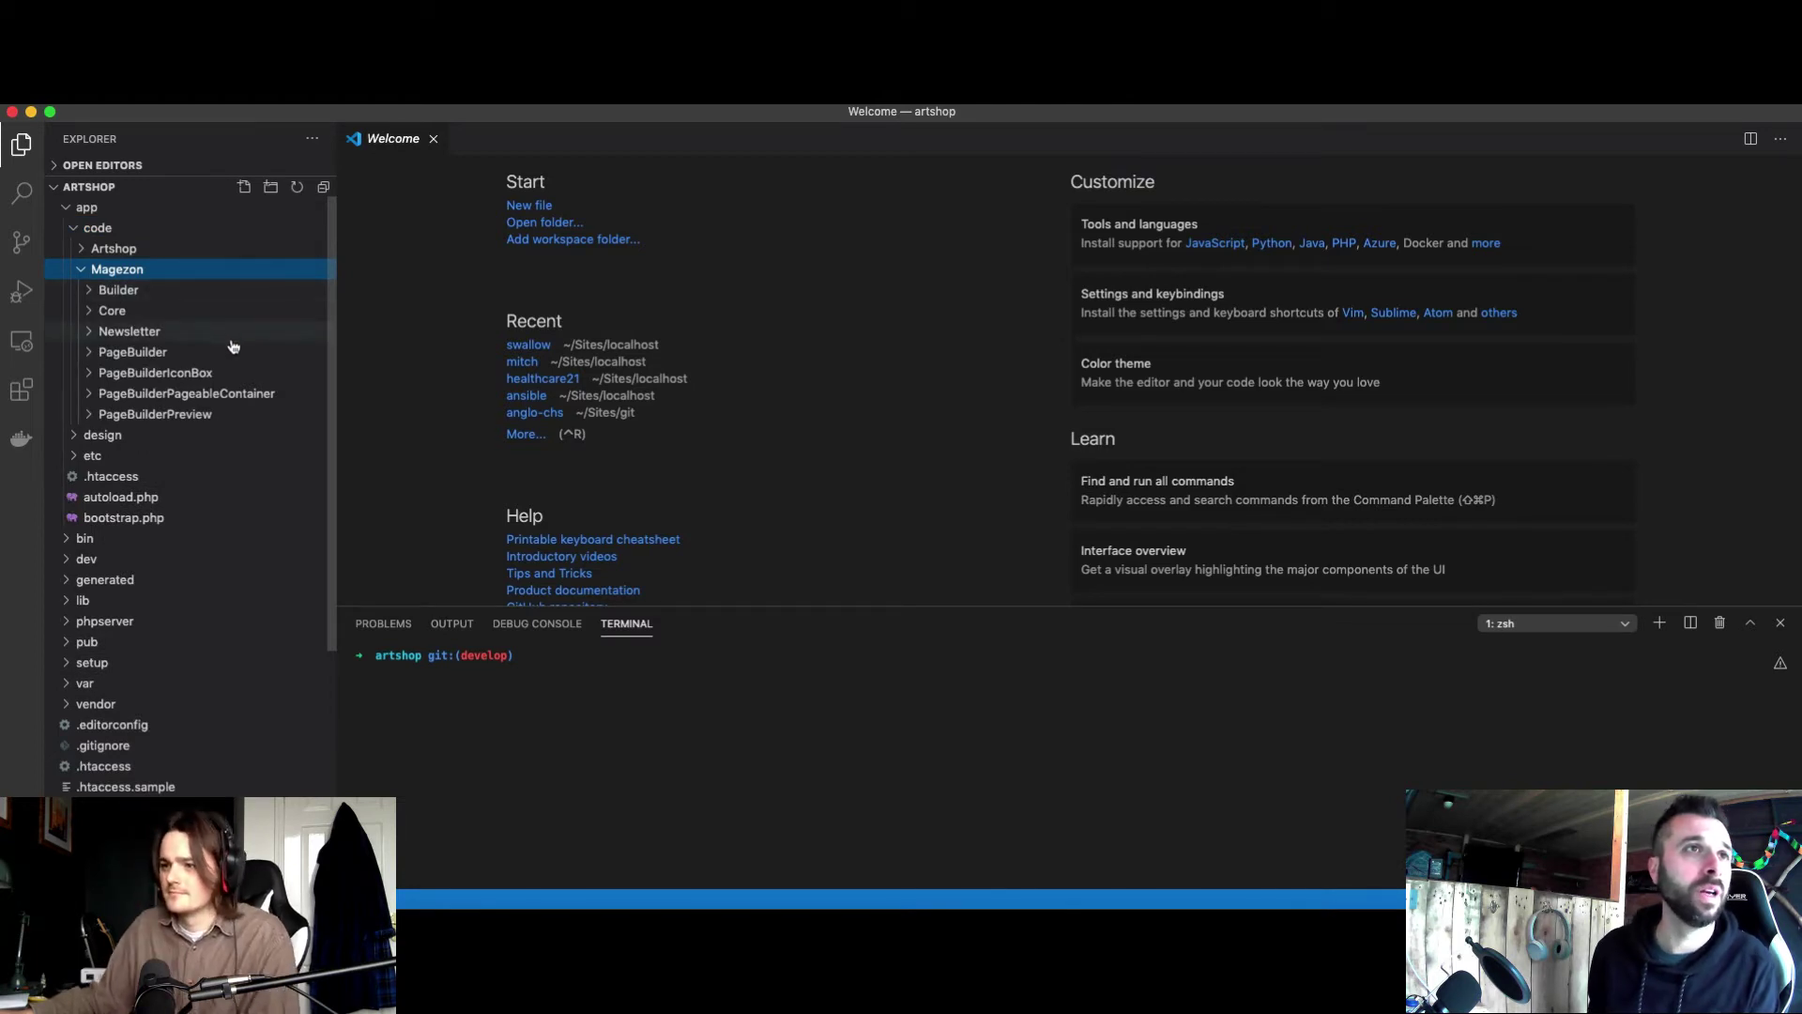
scroll(236, 355, "down", 1)
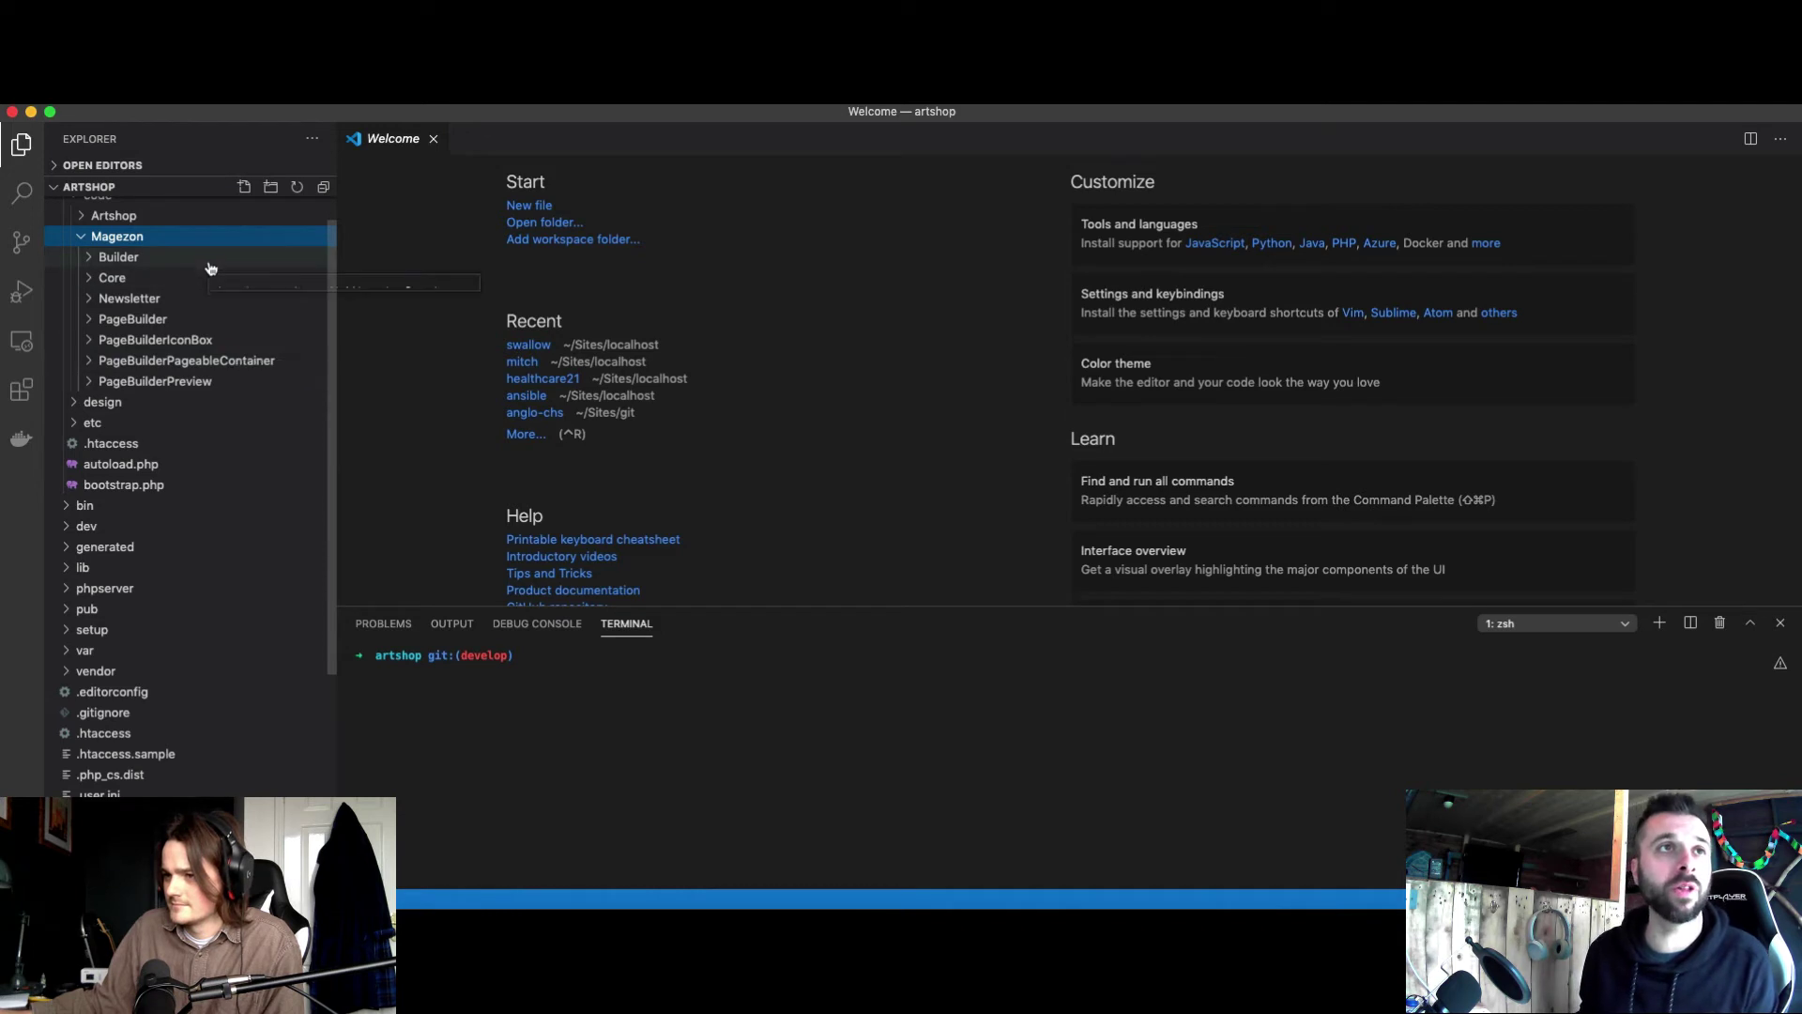
left_click(226, 323)
scroll(266, 409, "down", 3)
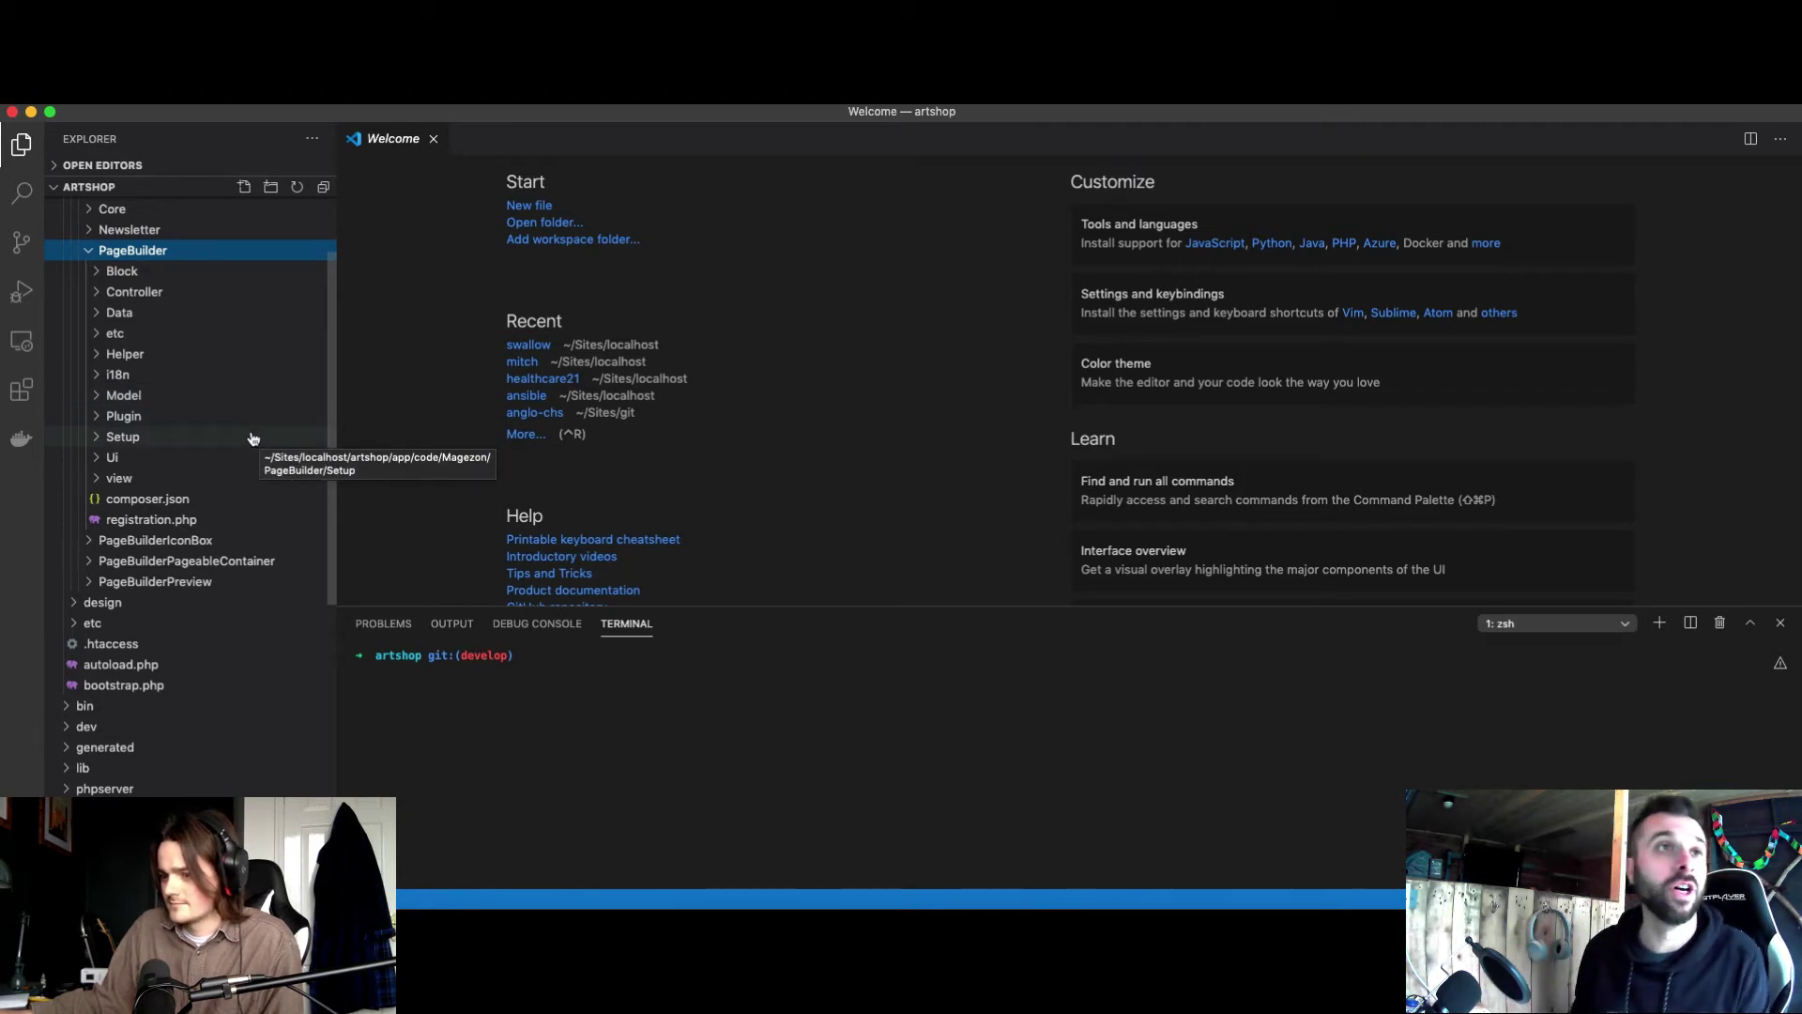
Step: Expand view/frontend/templates/element and scroll through its .phtml element files
left_click(133, 481)
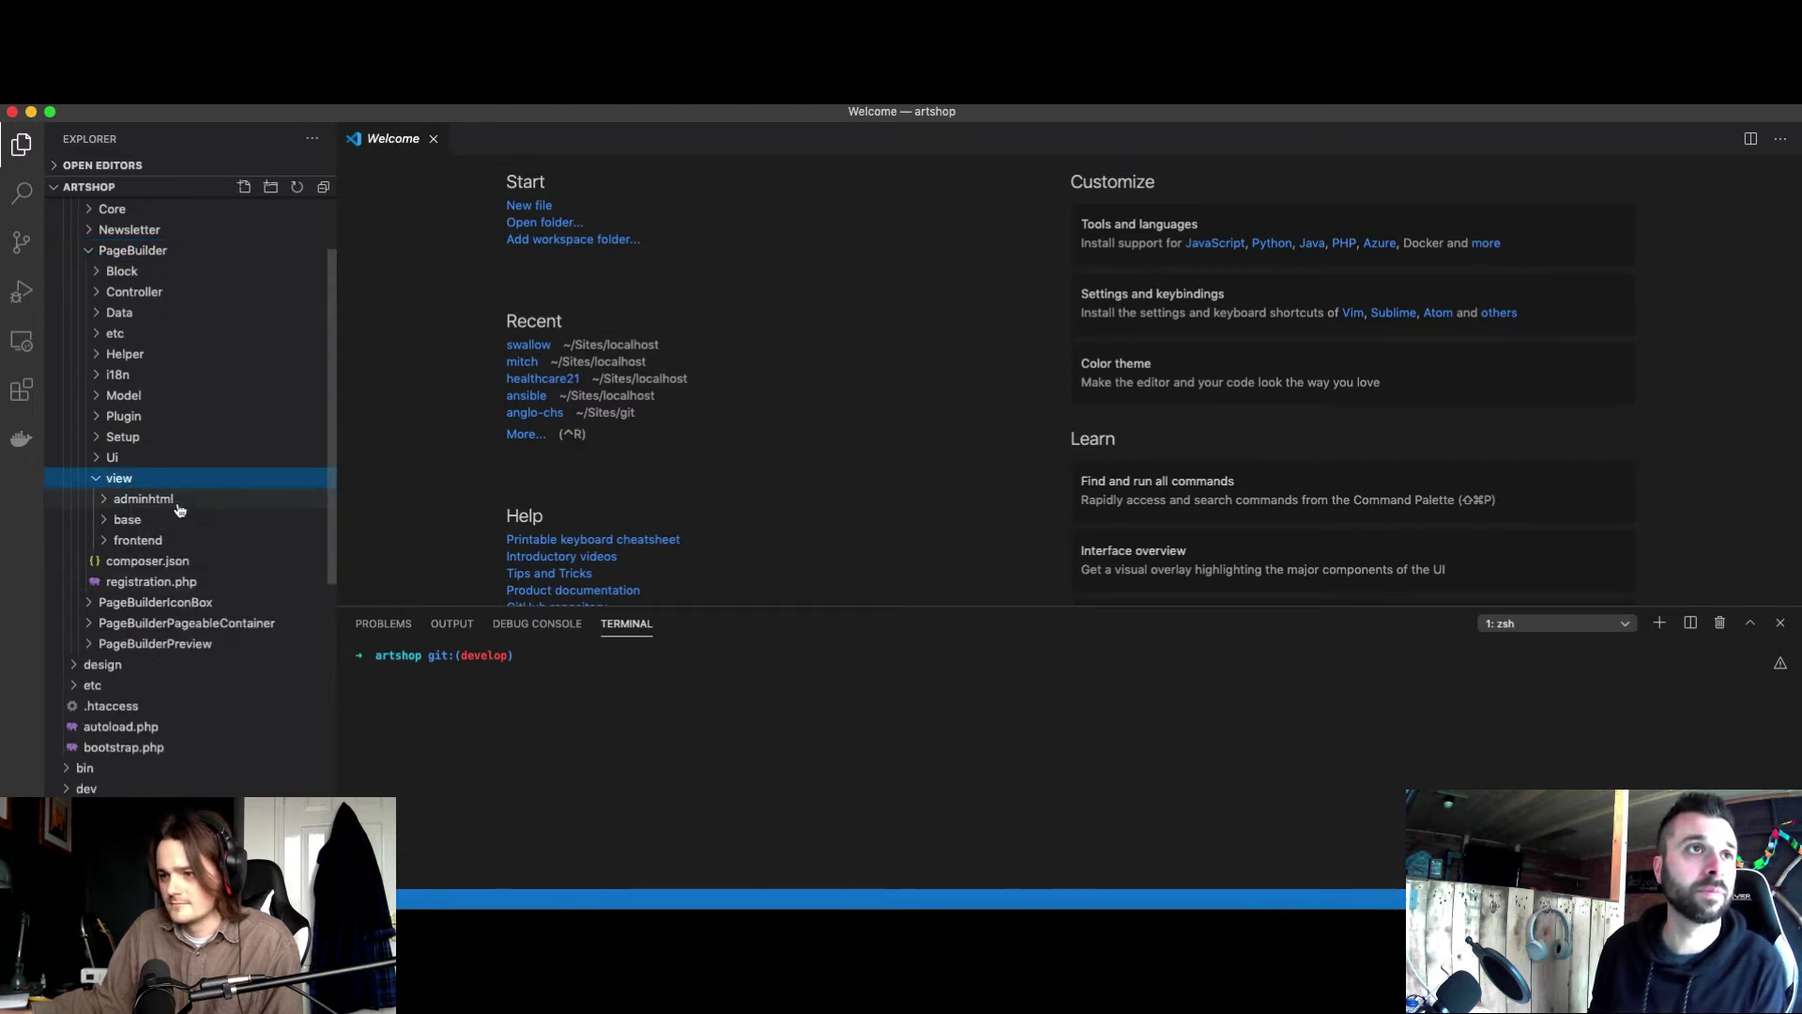
left_click(184, 543)
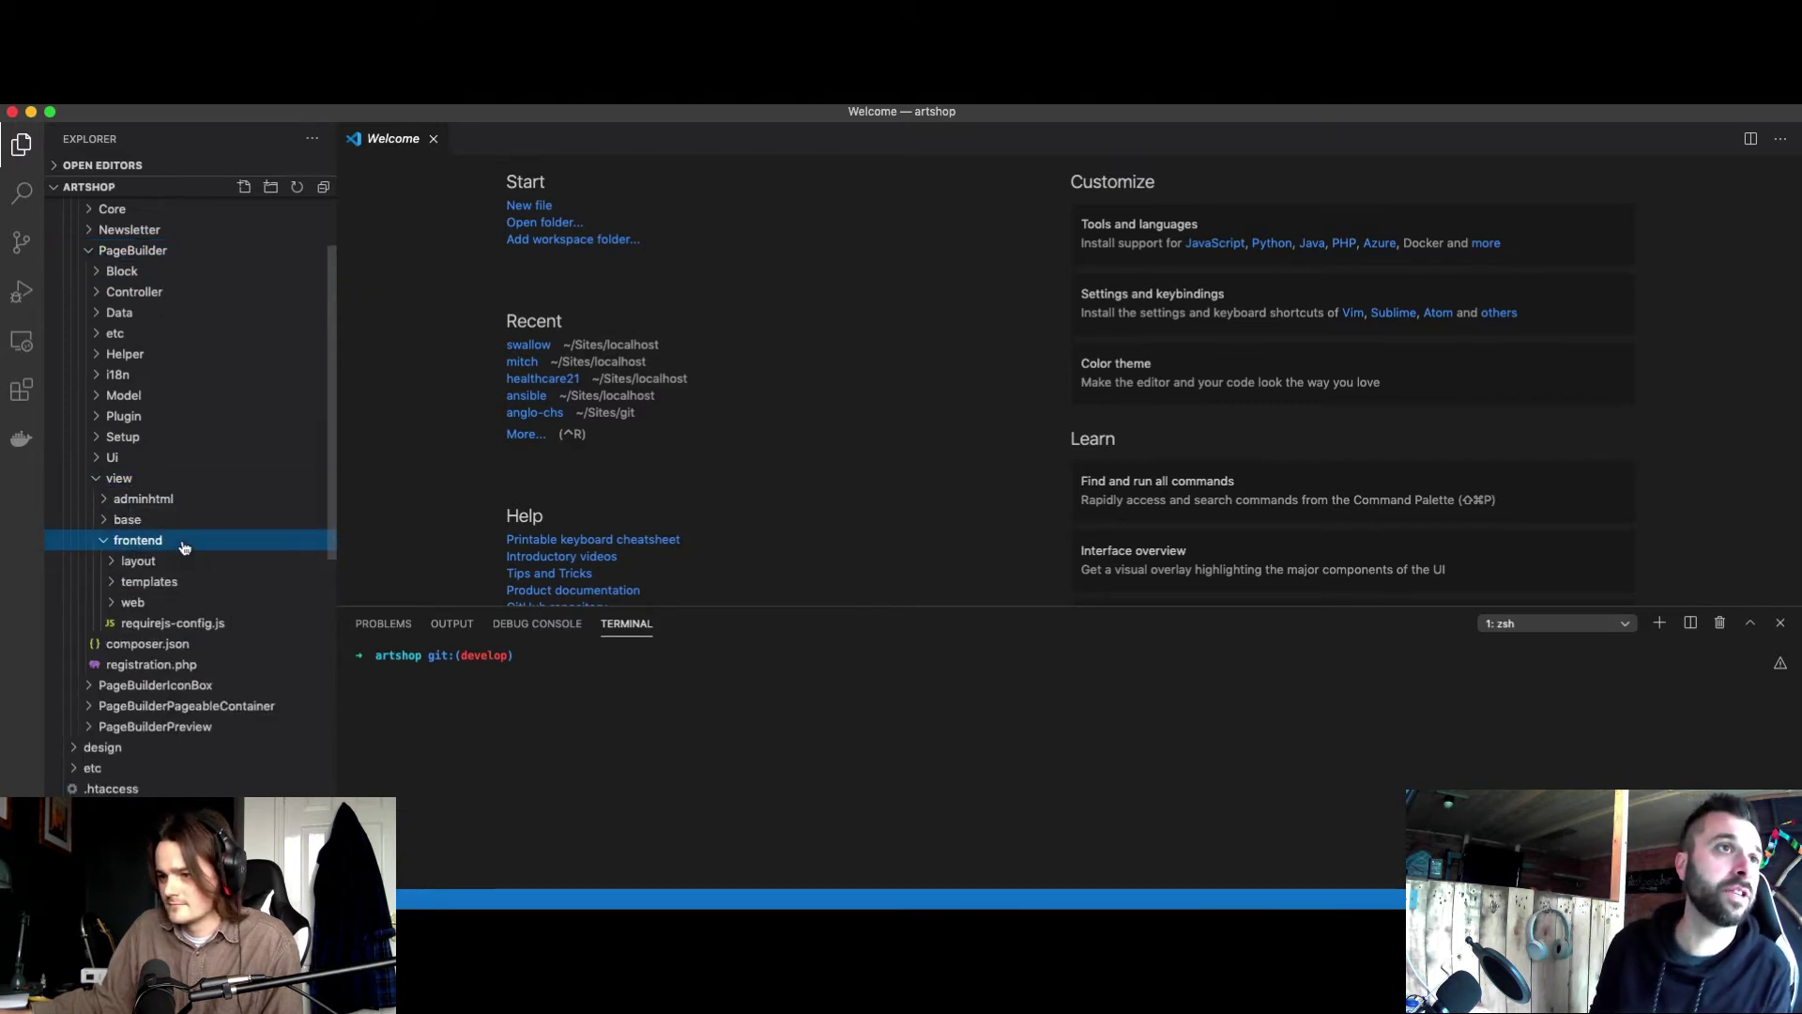
left_click(216, 581)
scroll(220, 600, "down", 5)
scroll(223, 611, "down", 4)
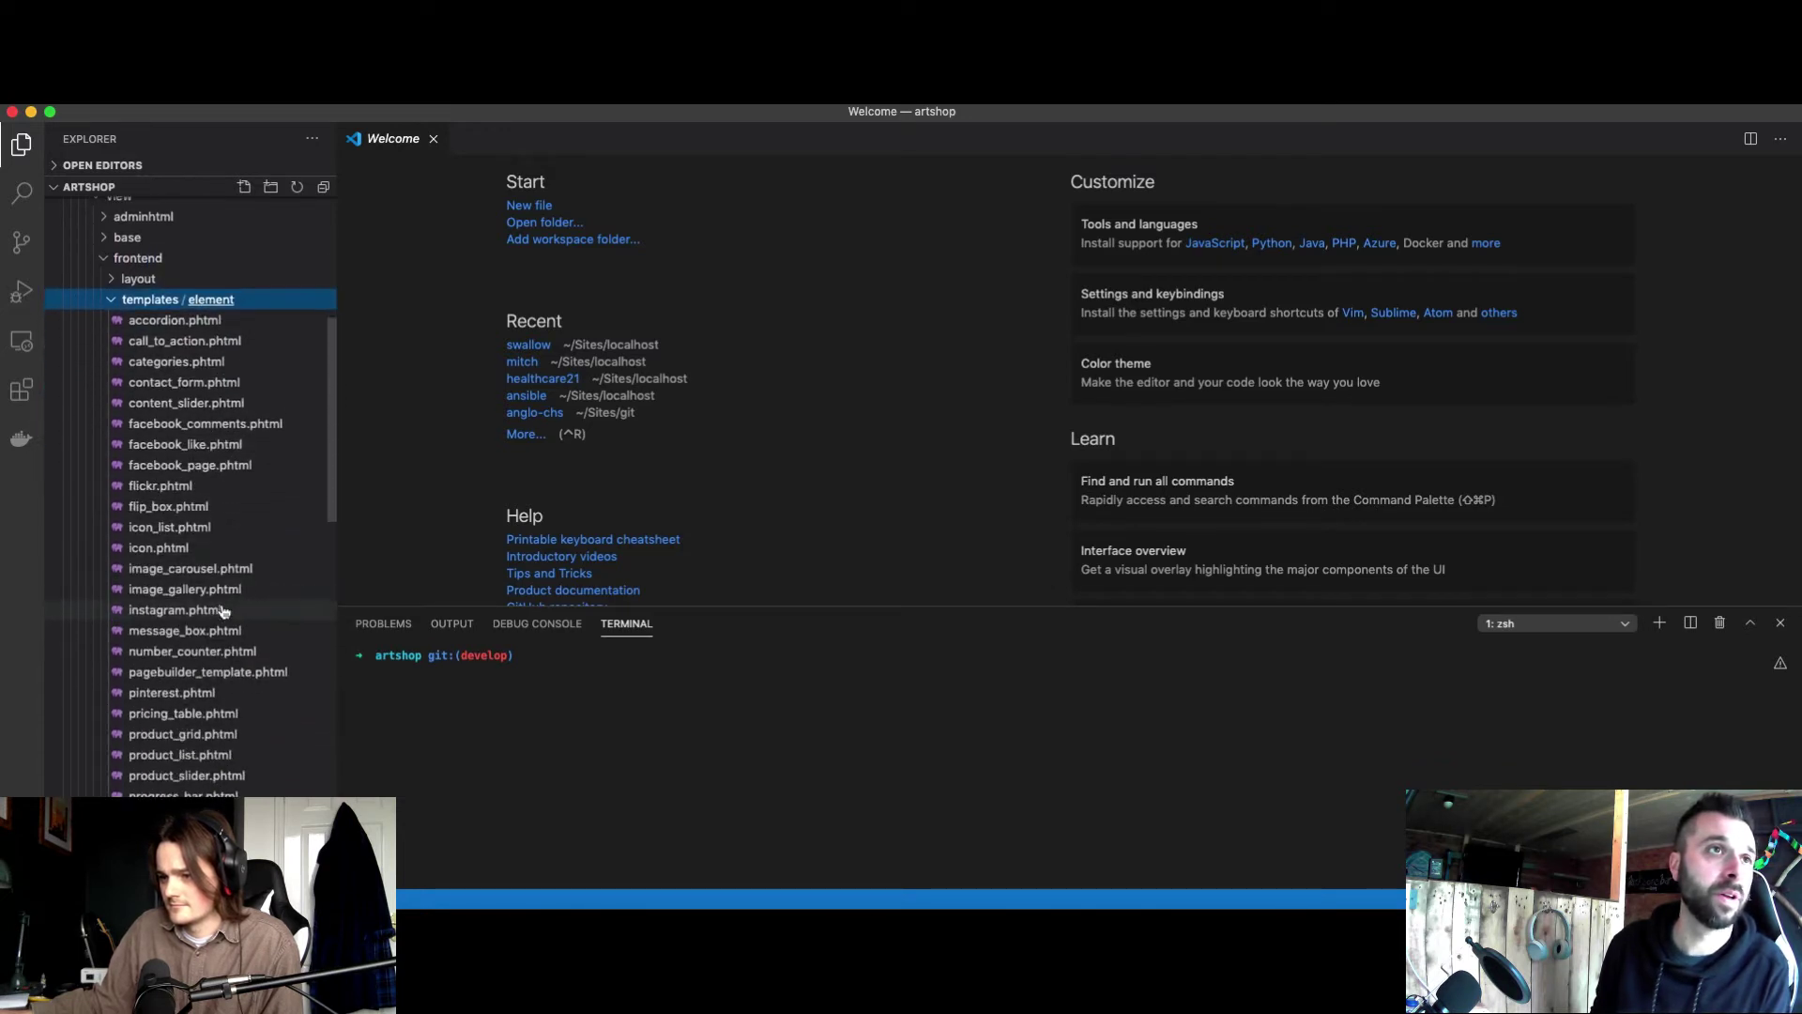
scroll(223, 611, "down", 4)
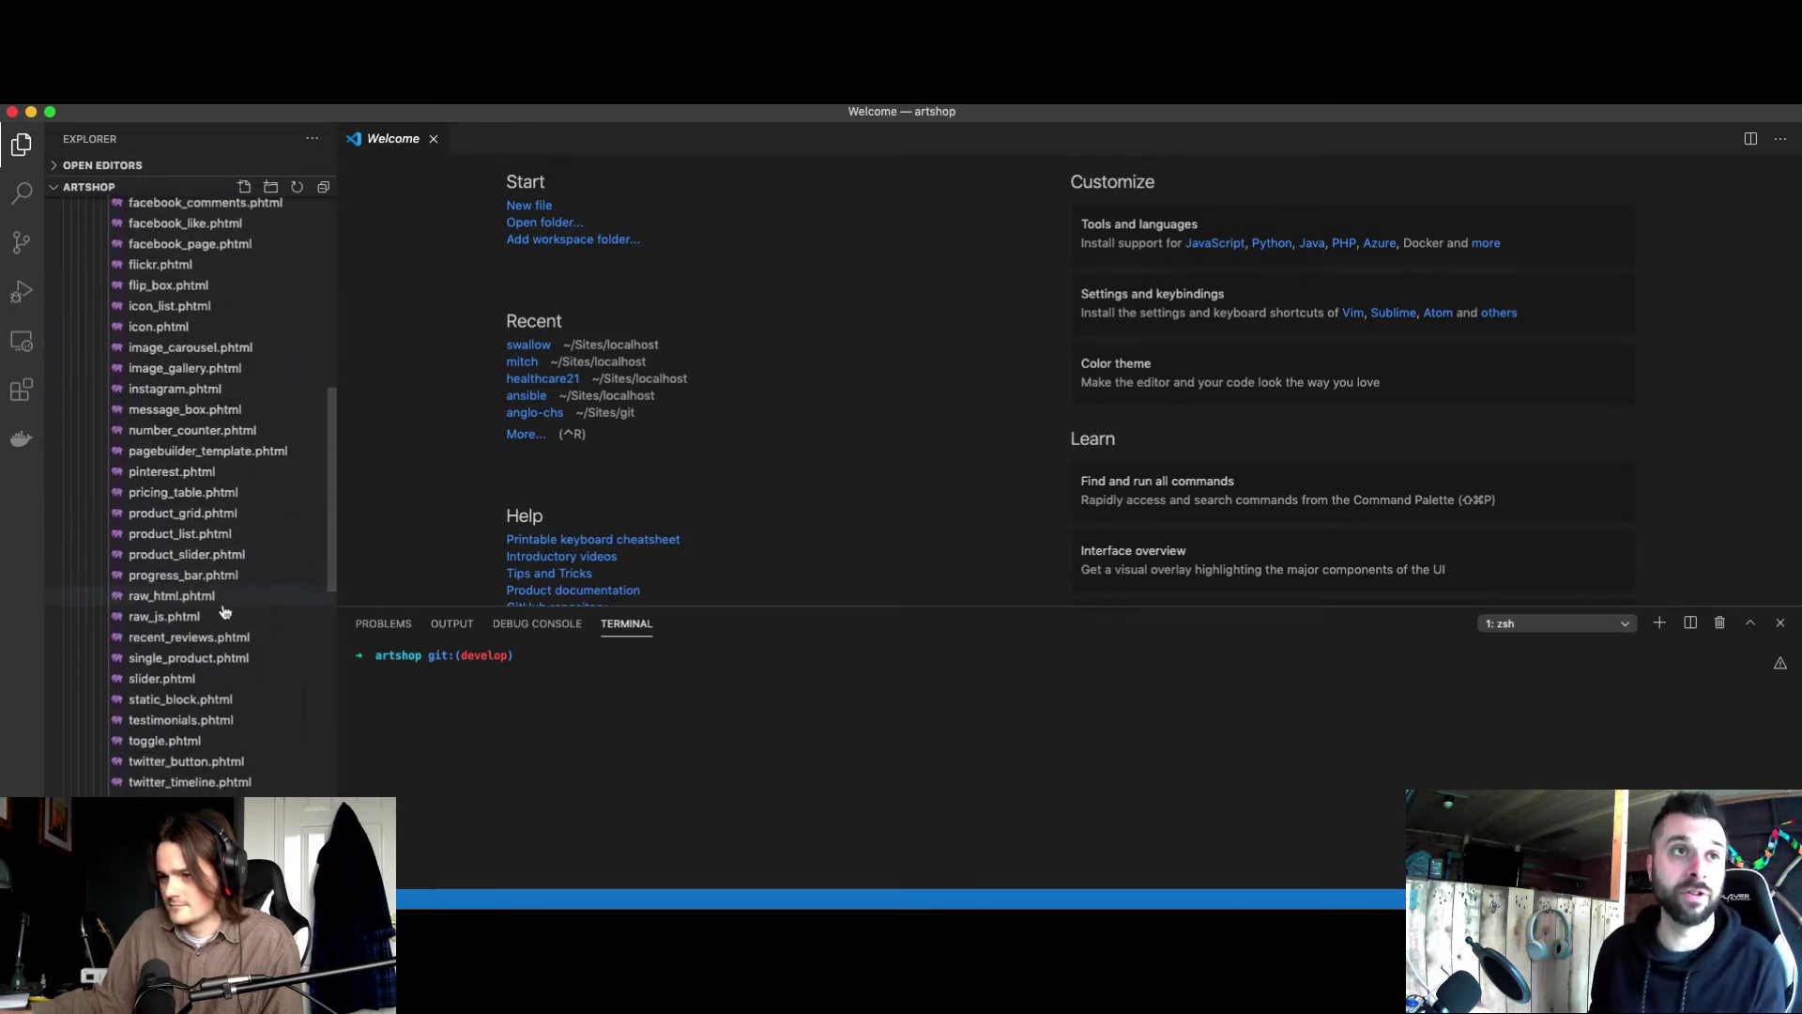
scroll(224, 613, "up", 2)
Step: Scroll back up the element template list before returning to the Footer Test template
scroll(224, 613, "up", 3)
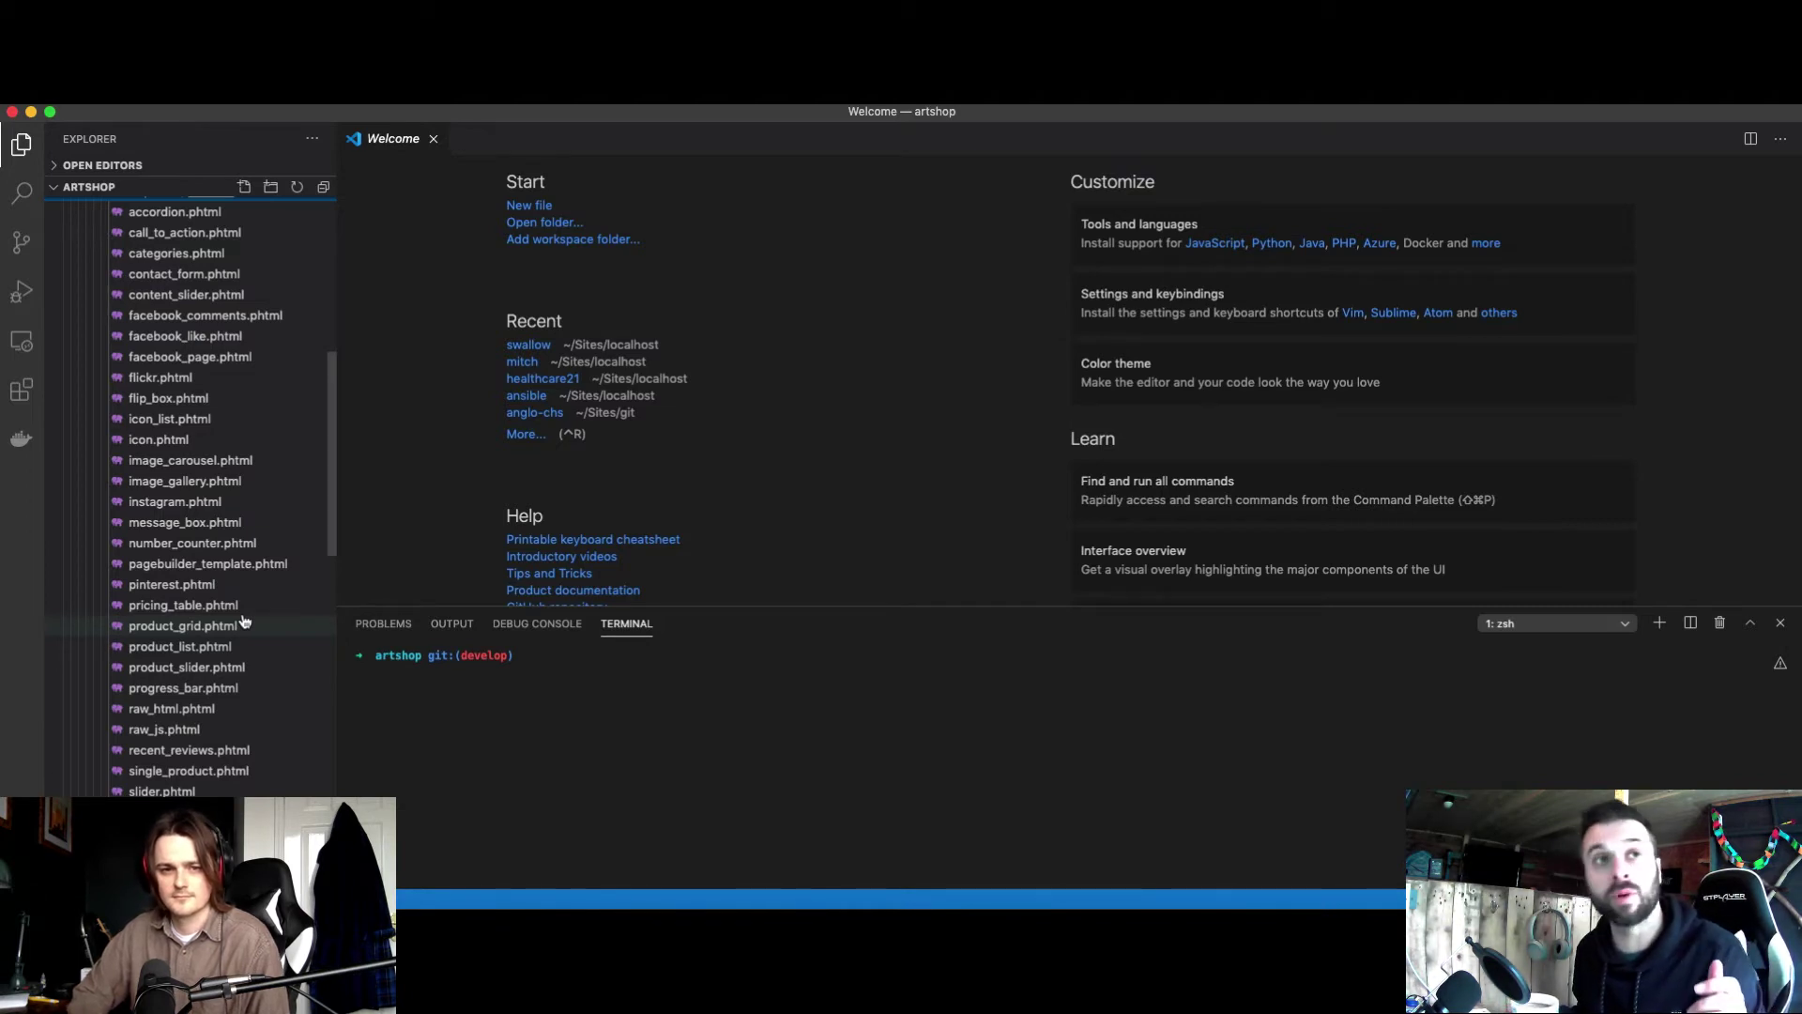
scroll(252, 479, "up", 3)
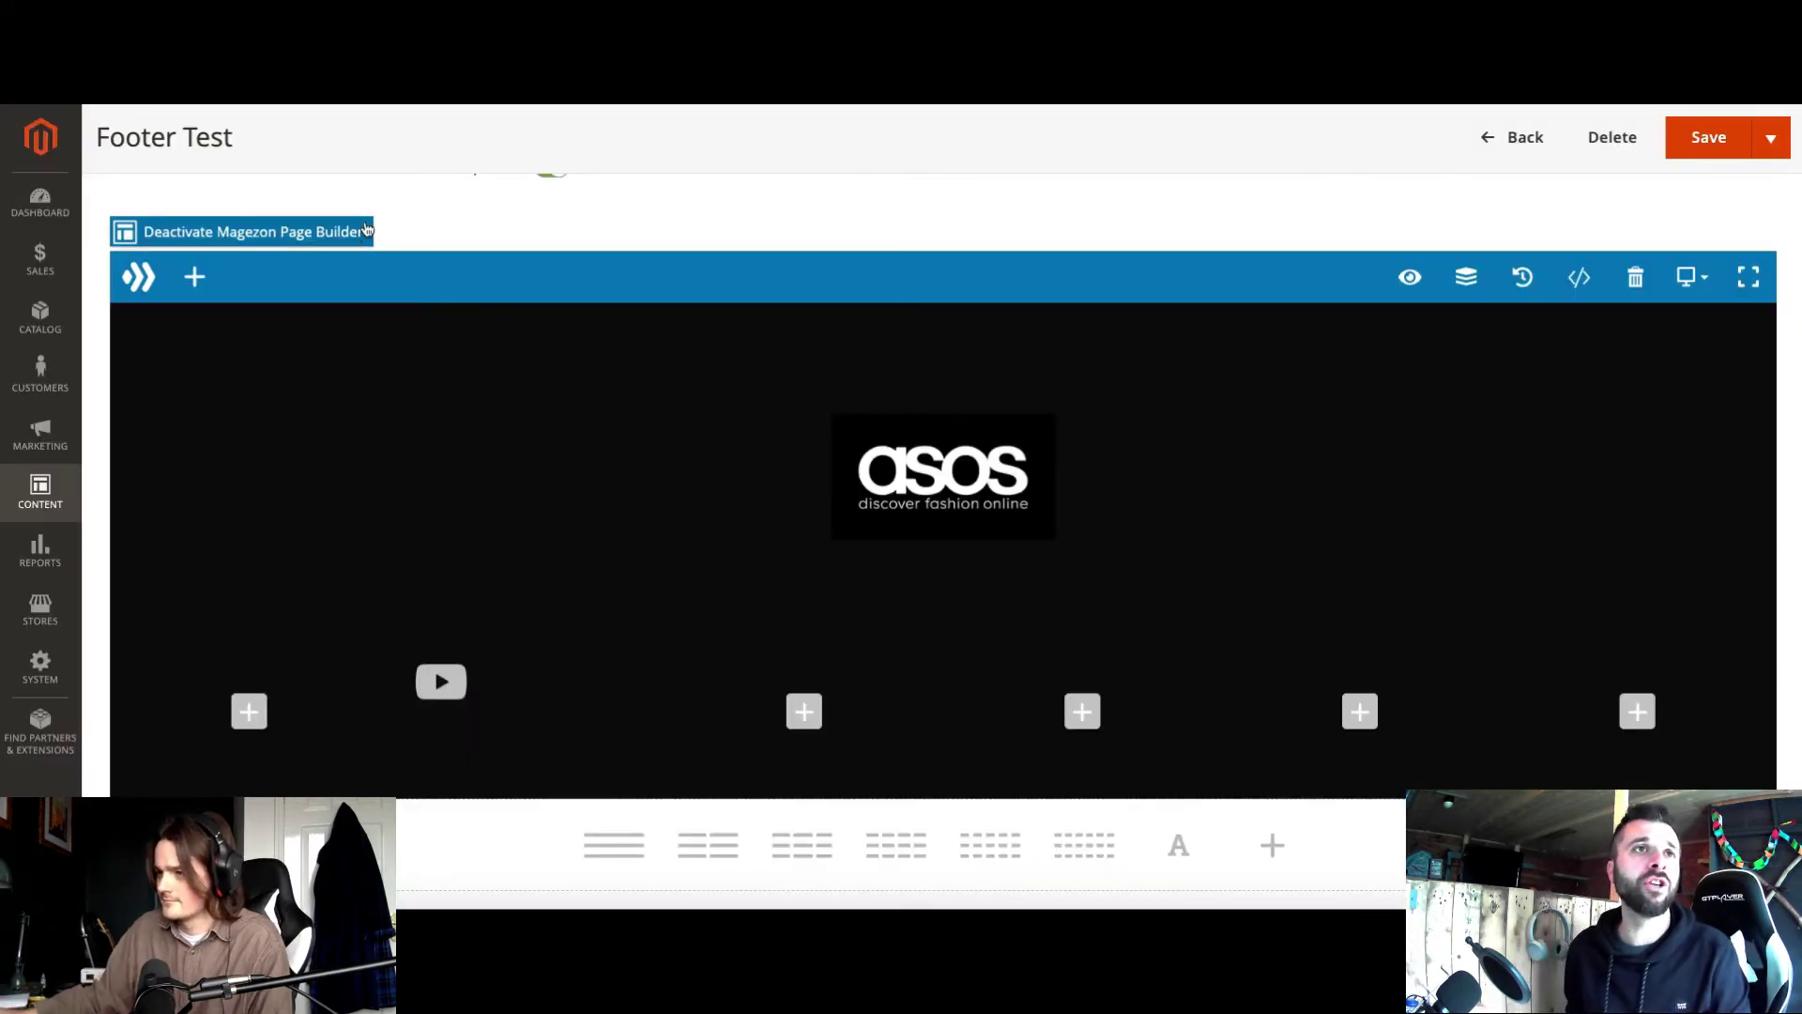
Step: Scroll up to the builder row and open Add Element from its empty column
scroll(413, 212, "up", 1)
scroll(509, 240, "up", 1)
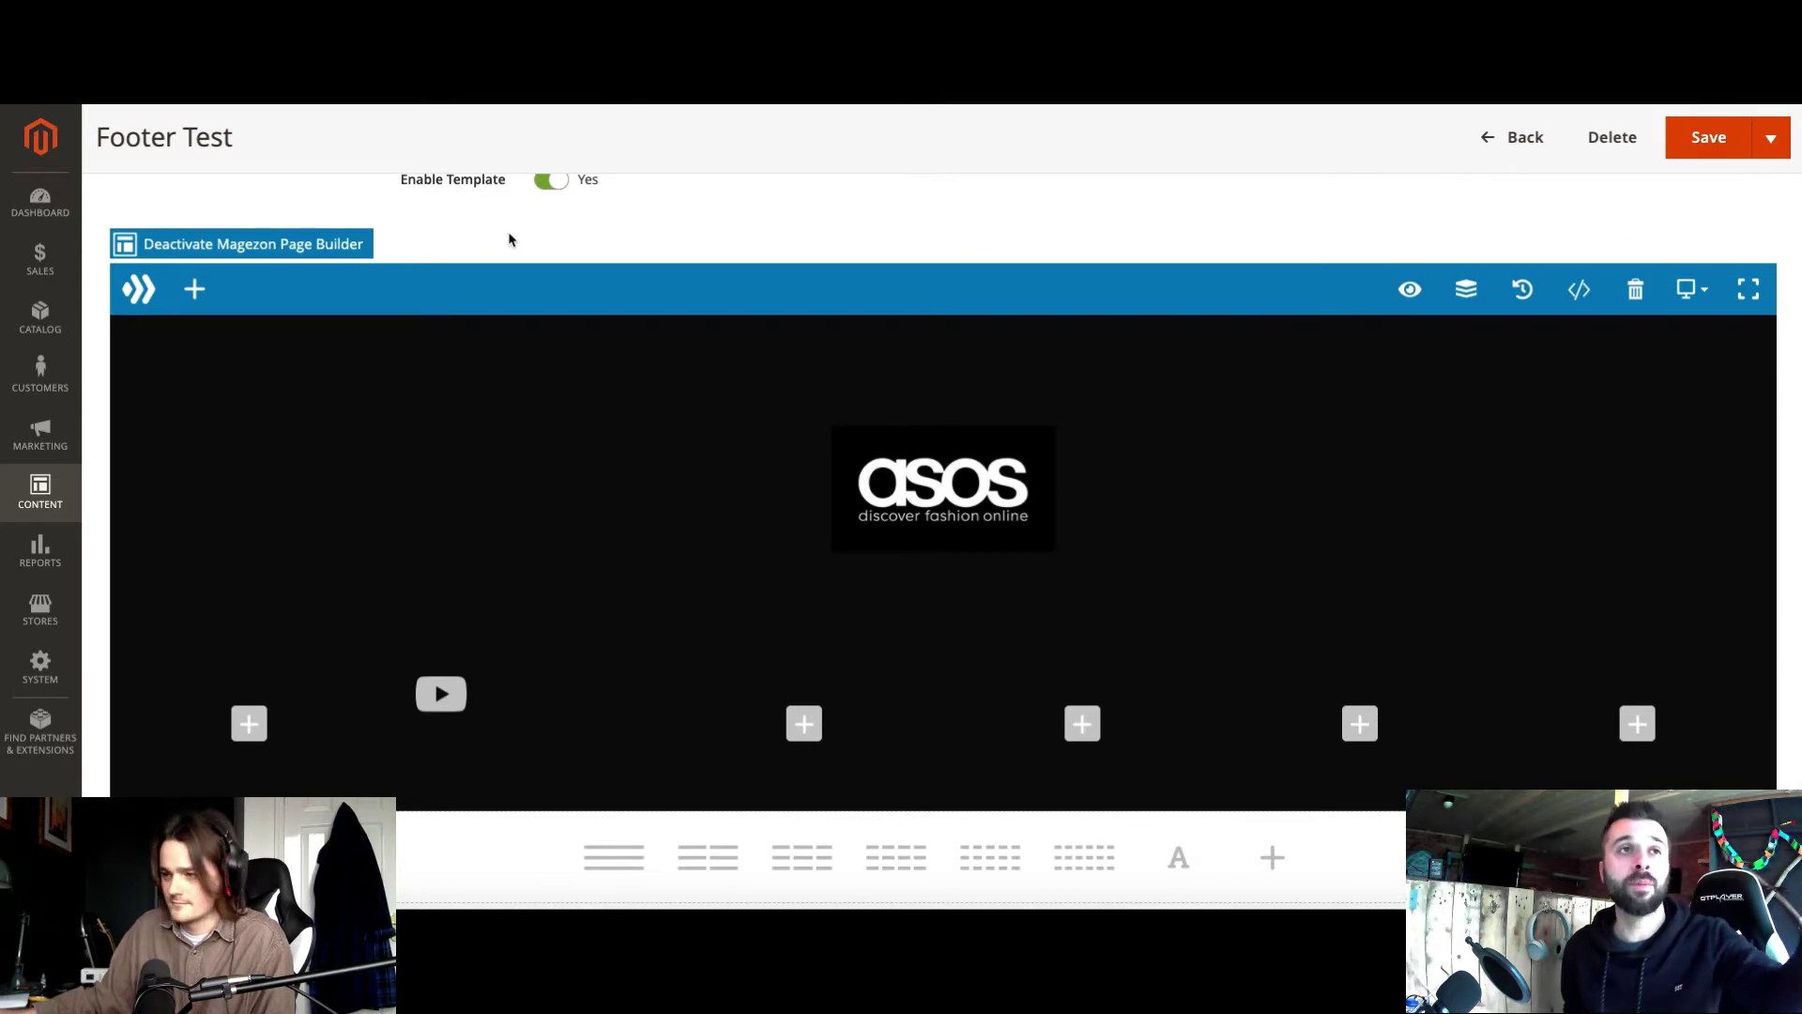
mouse_move(507, 413)
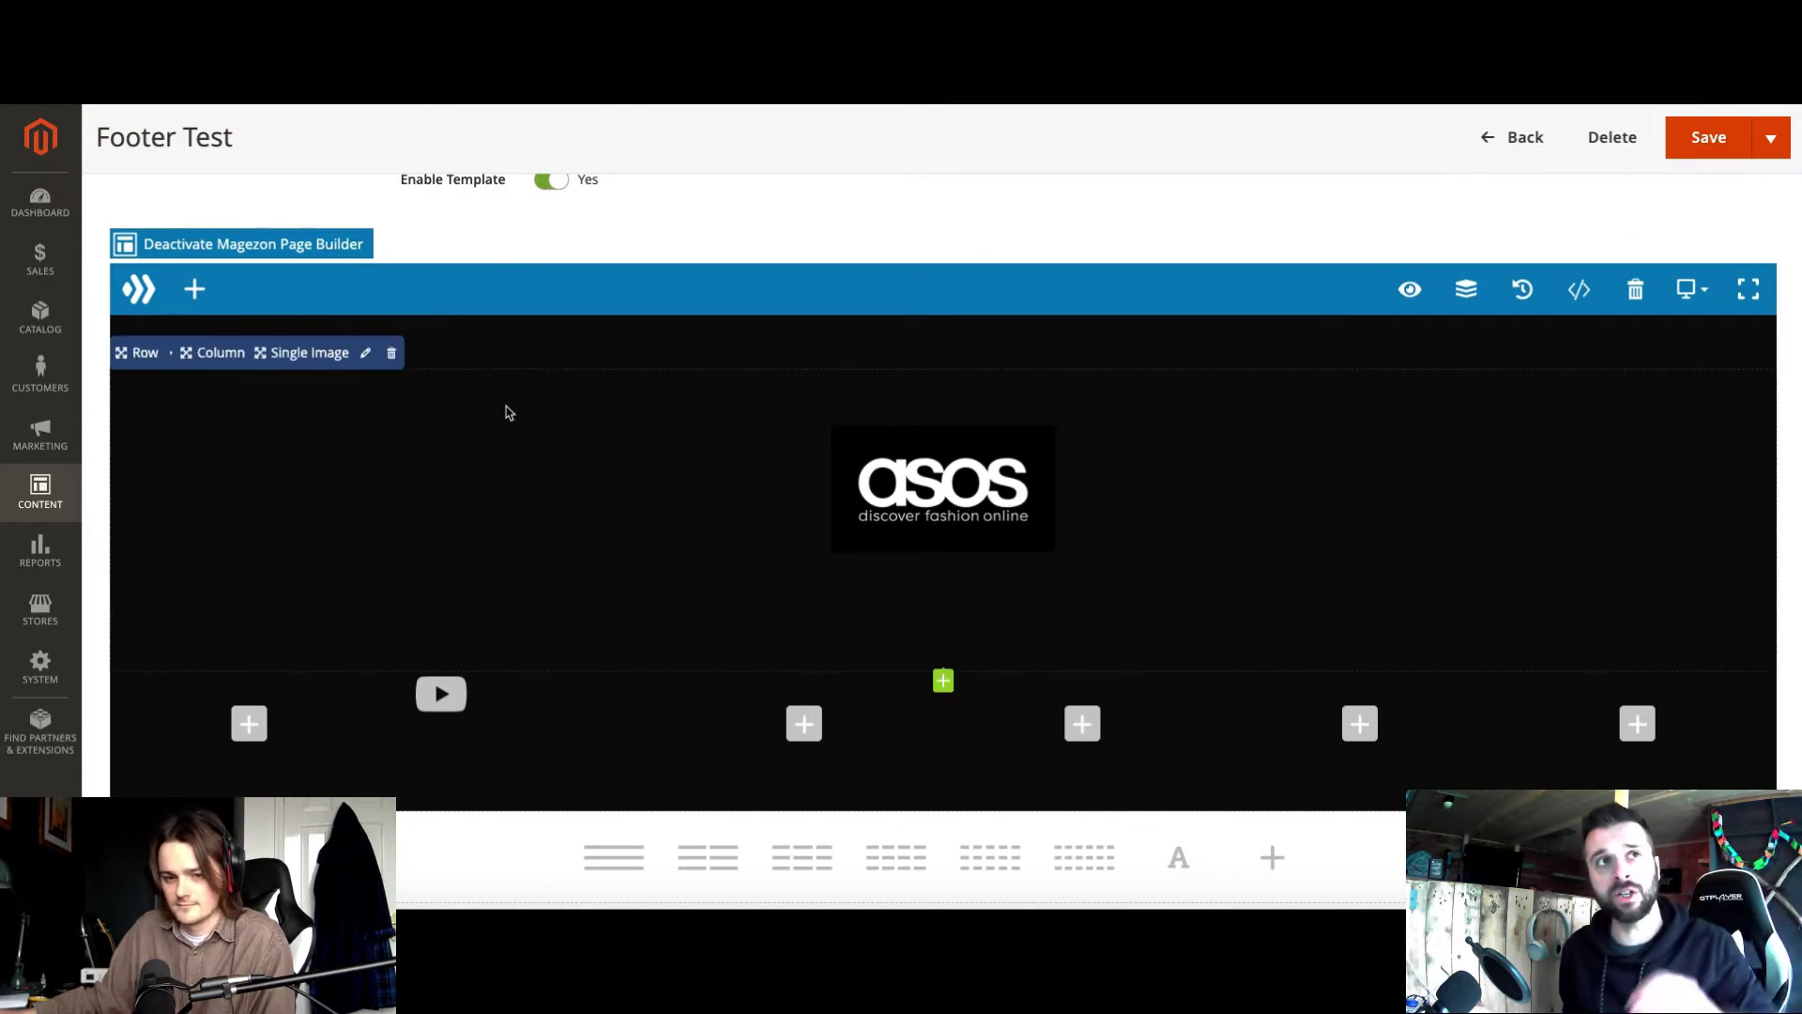
left_click(802, 724)
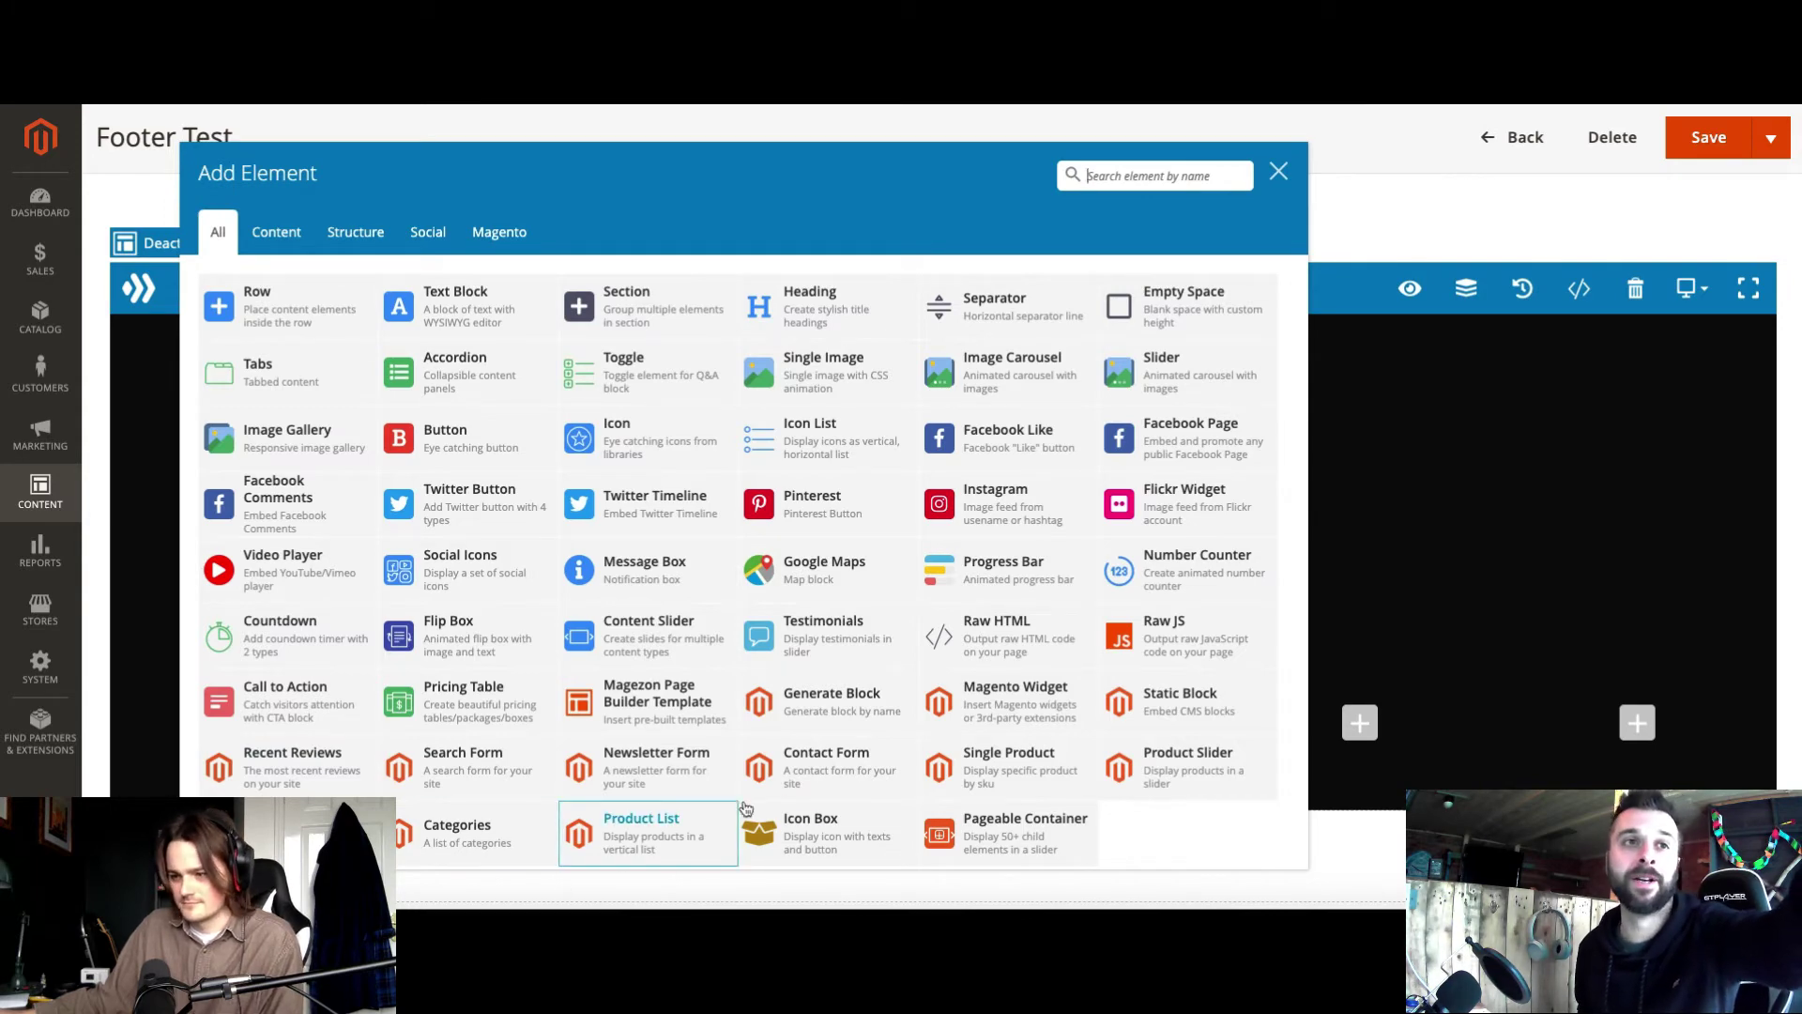
Step: Add a Product Slider and review its Condition tab, keeping Data Source Latest and Order By Default
left_click(1200, 790)
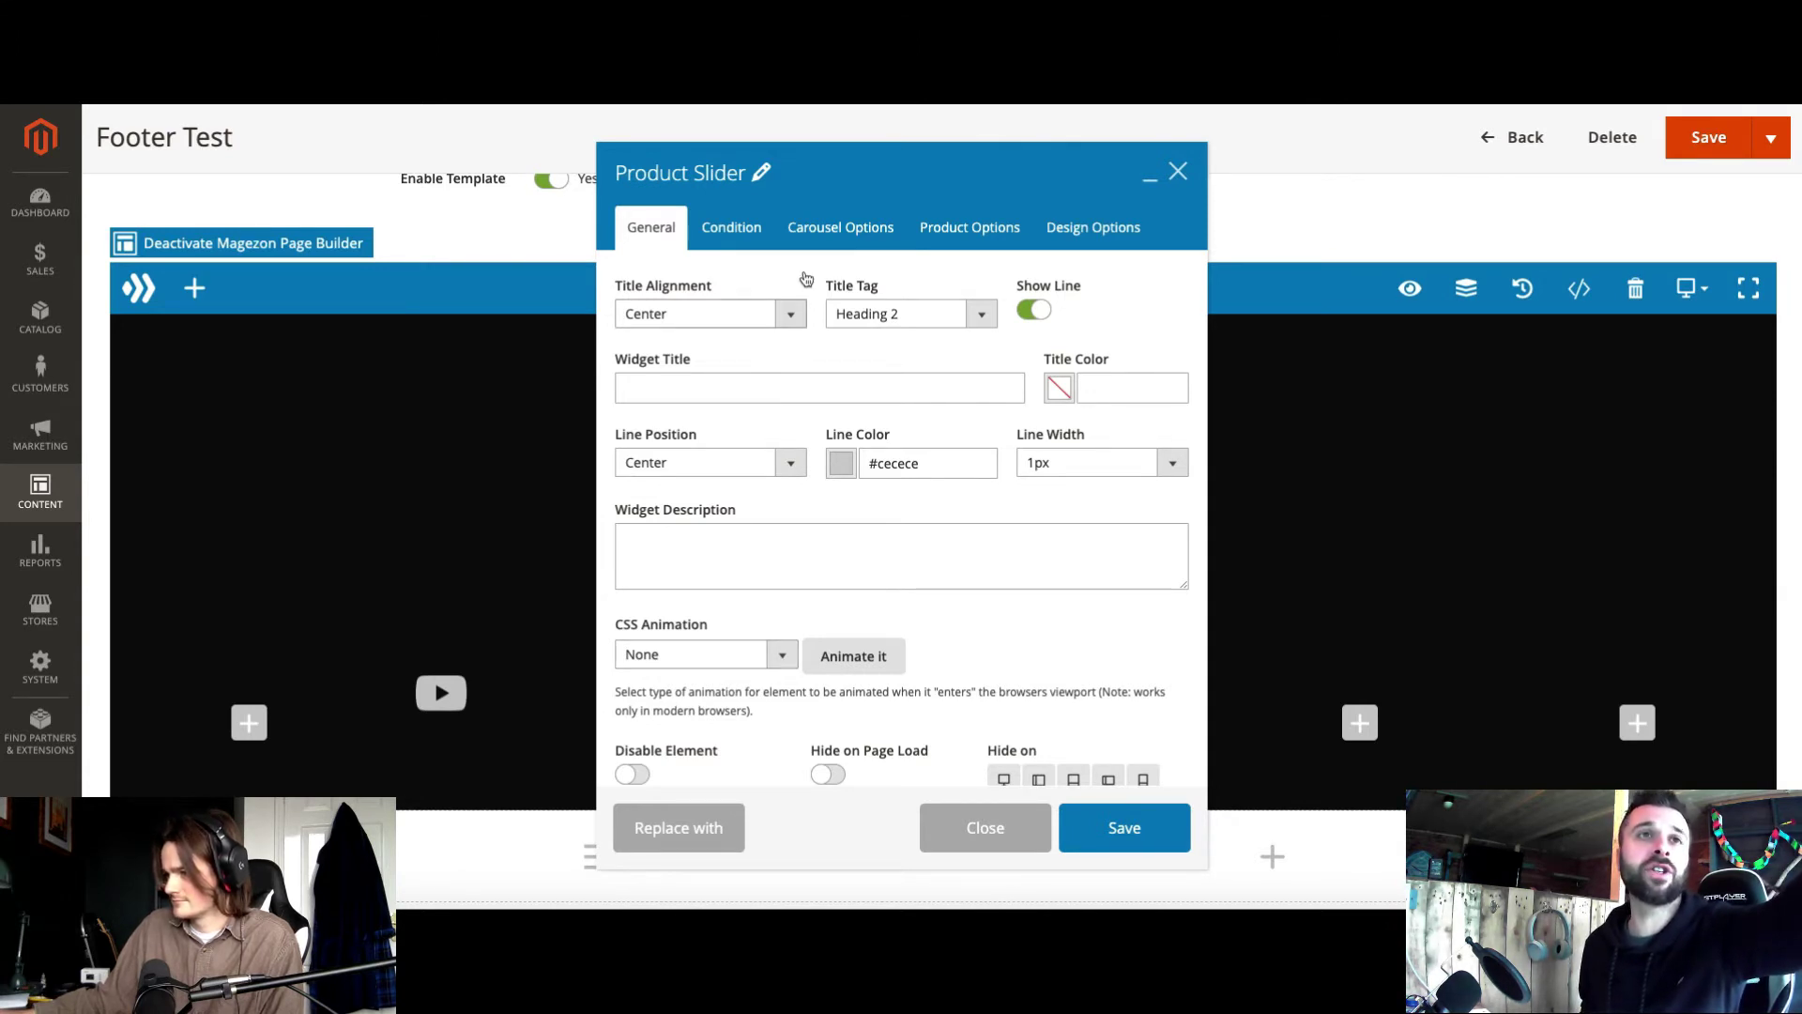
left_click(731, 229)
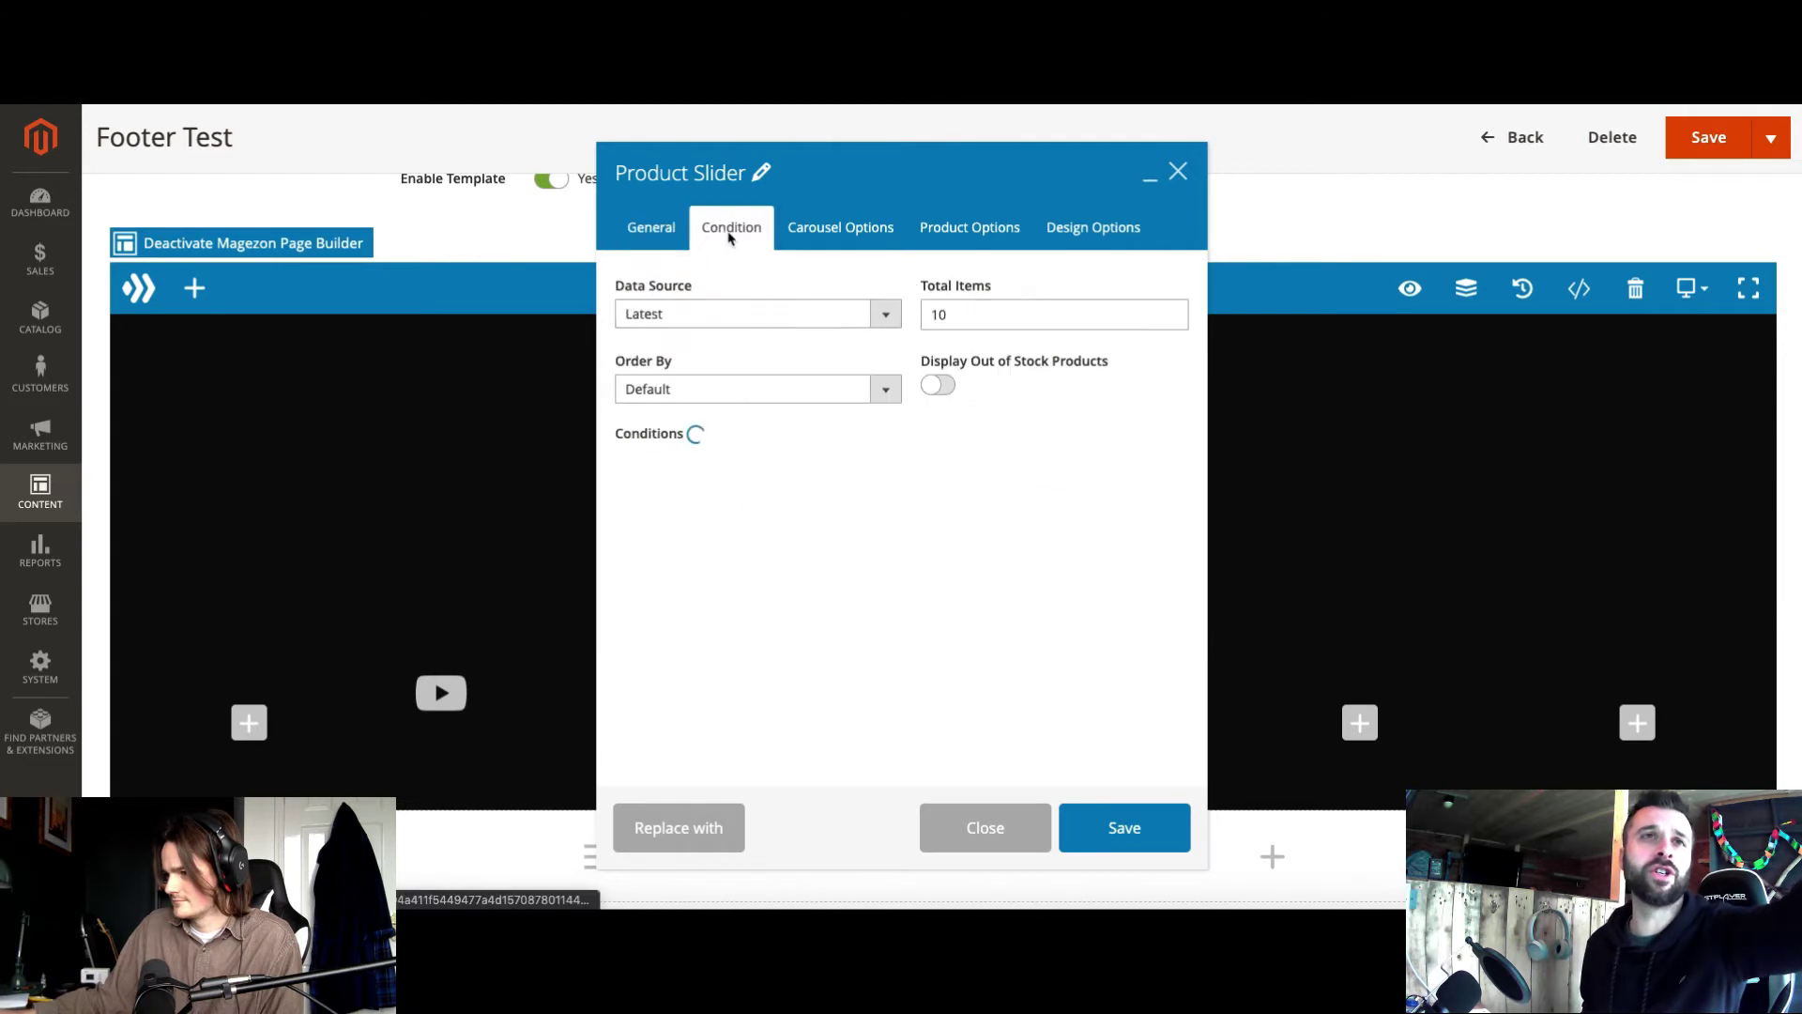
left_click(719, 319)
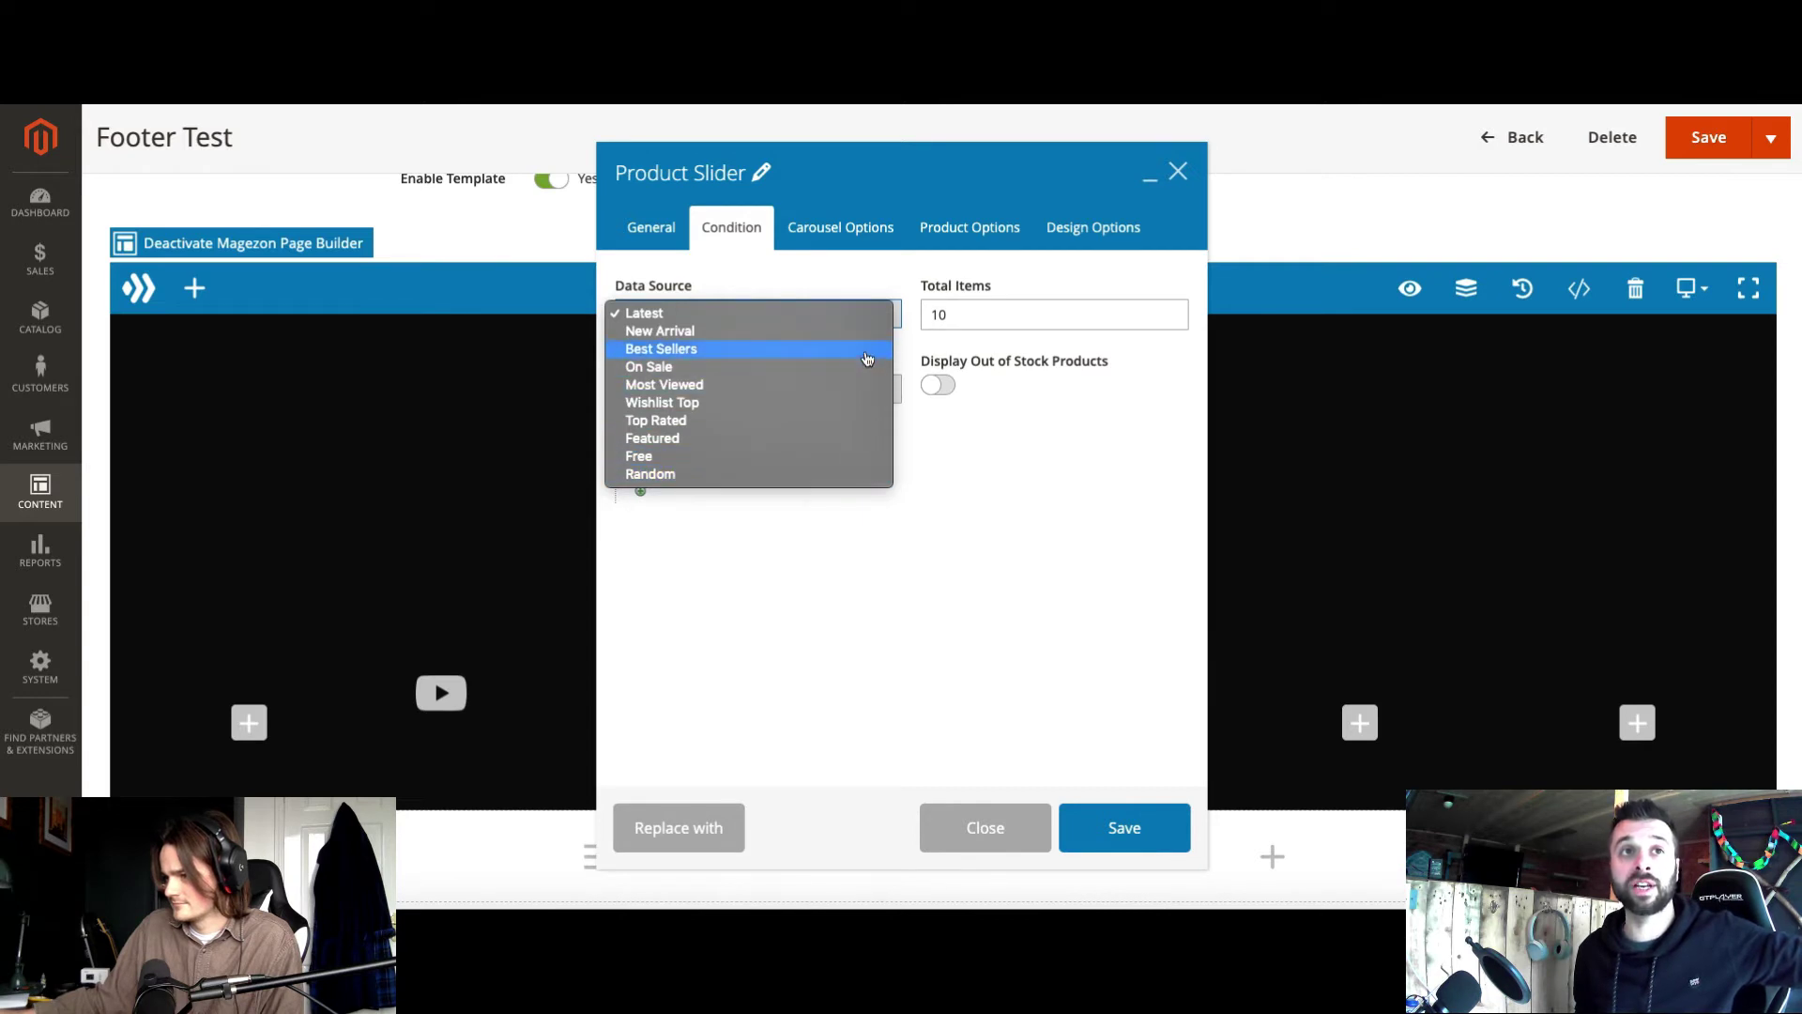
left_click(1119, 491)
left_click(794, 398)
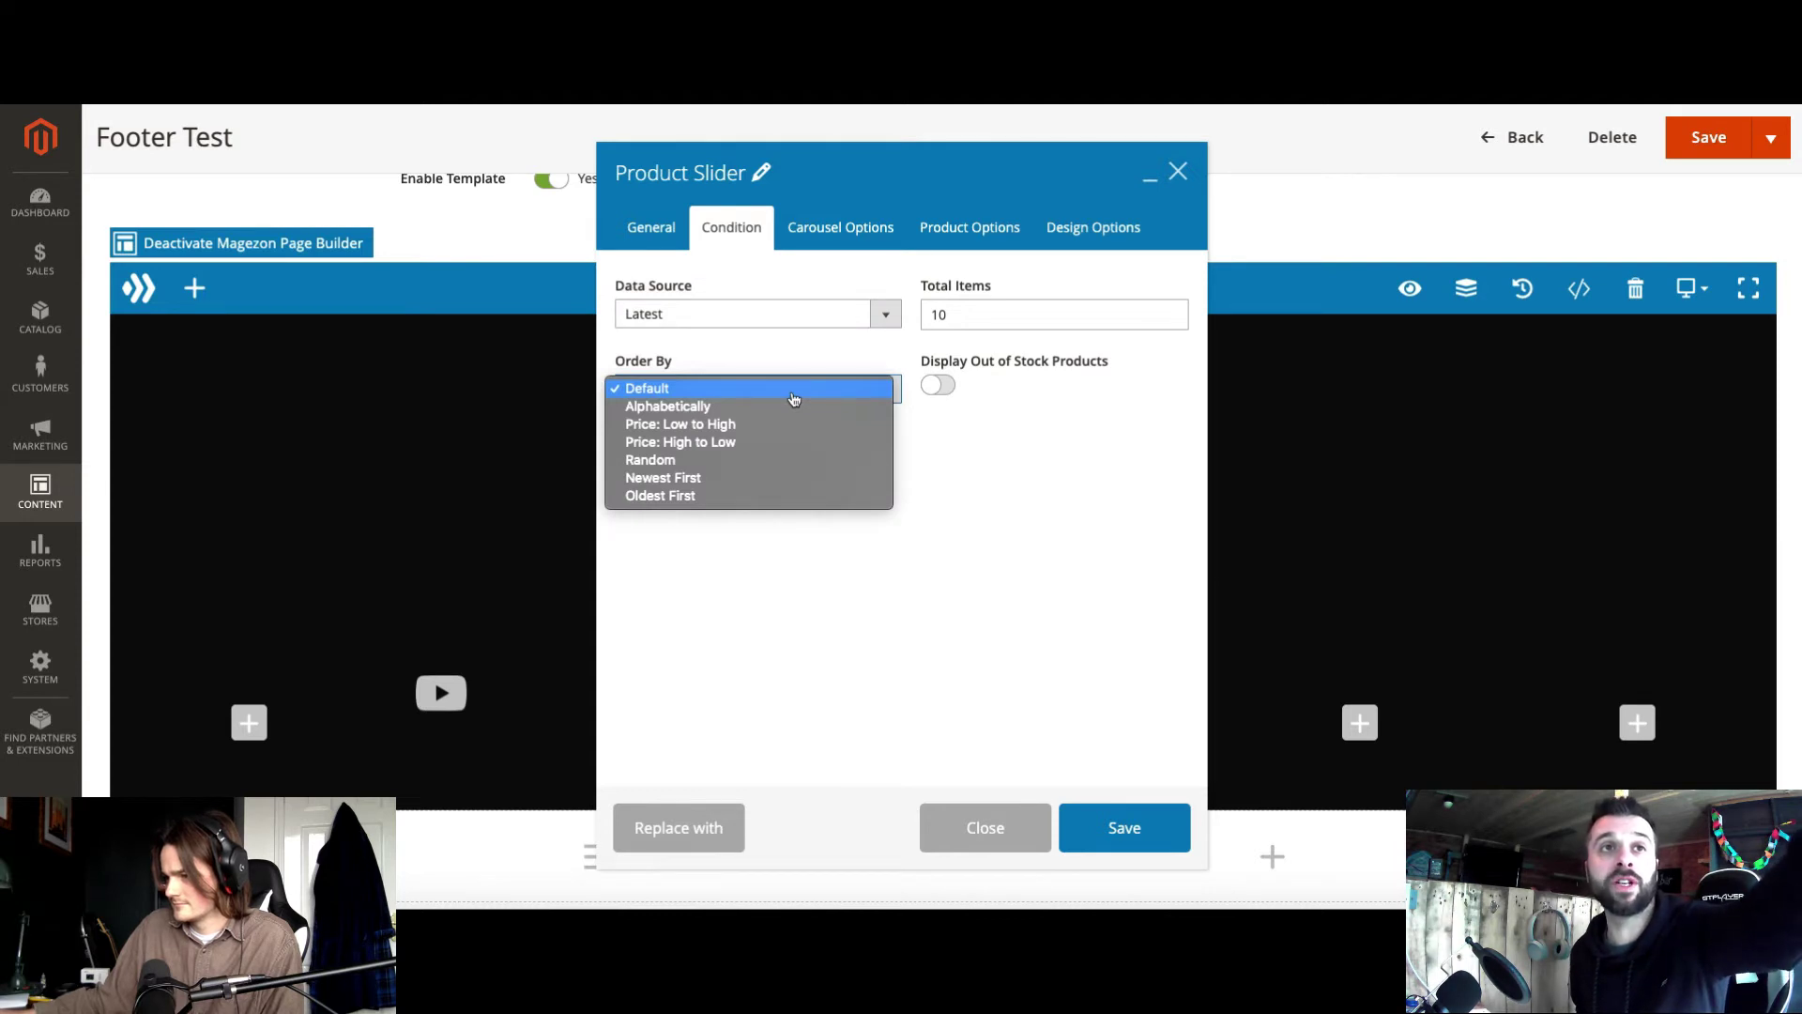
left_click(925, 500)
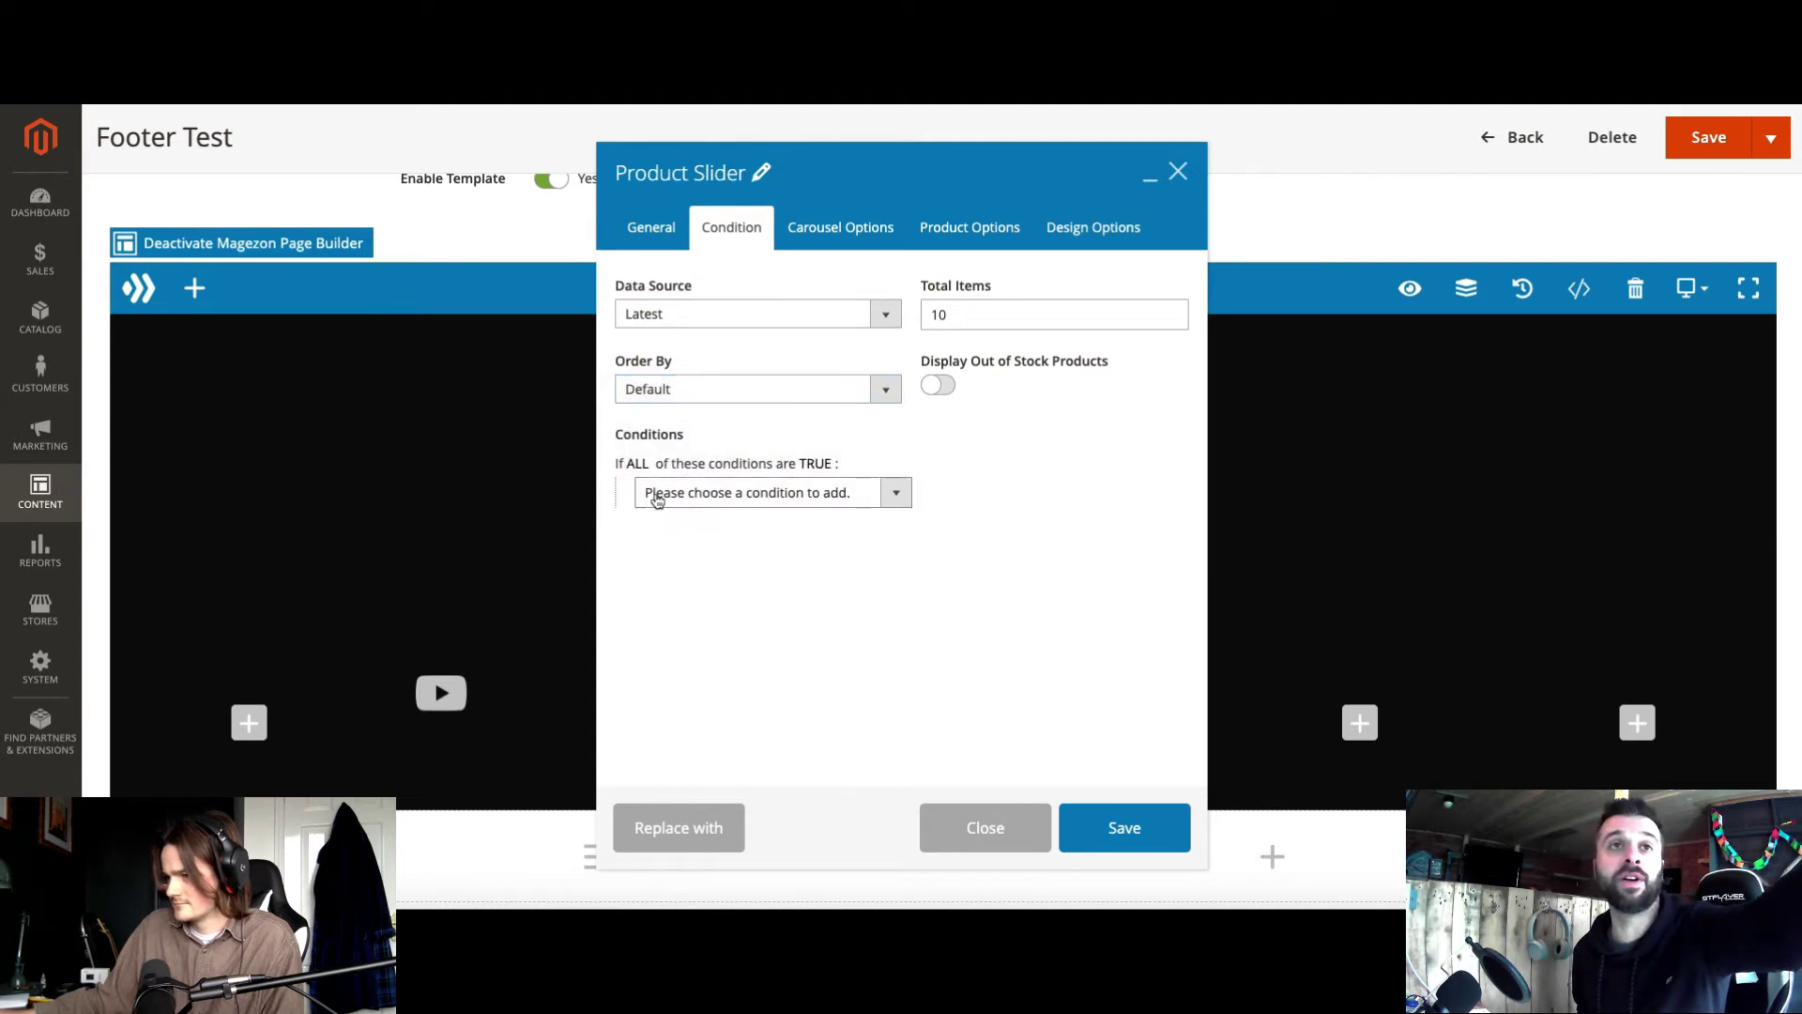
Step: Add a Color condition to the slider, then delete it without choosing a value
left_click(658, 500)
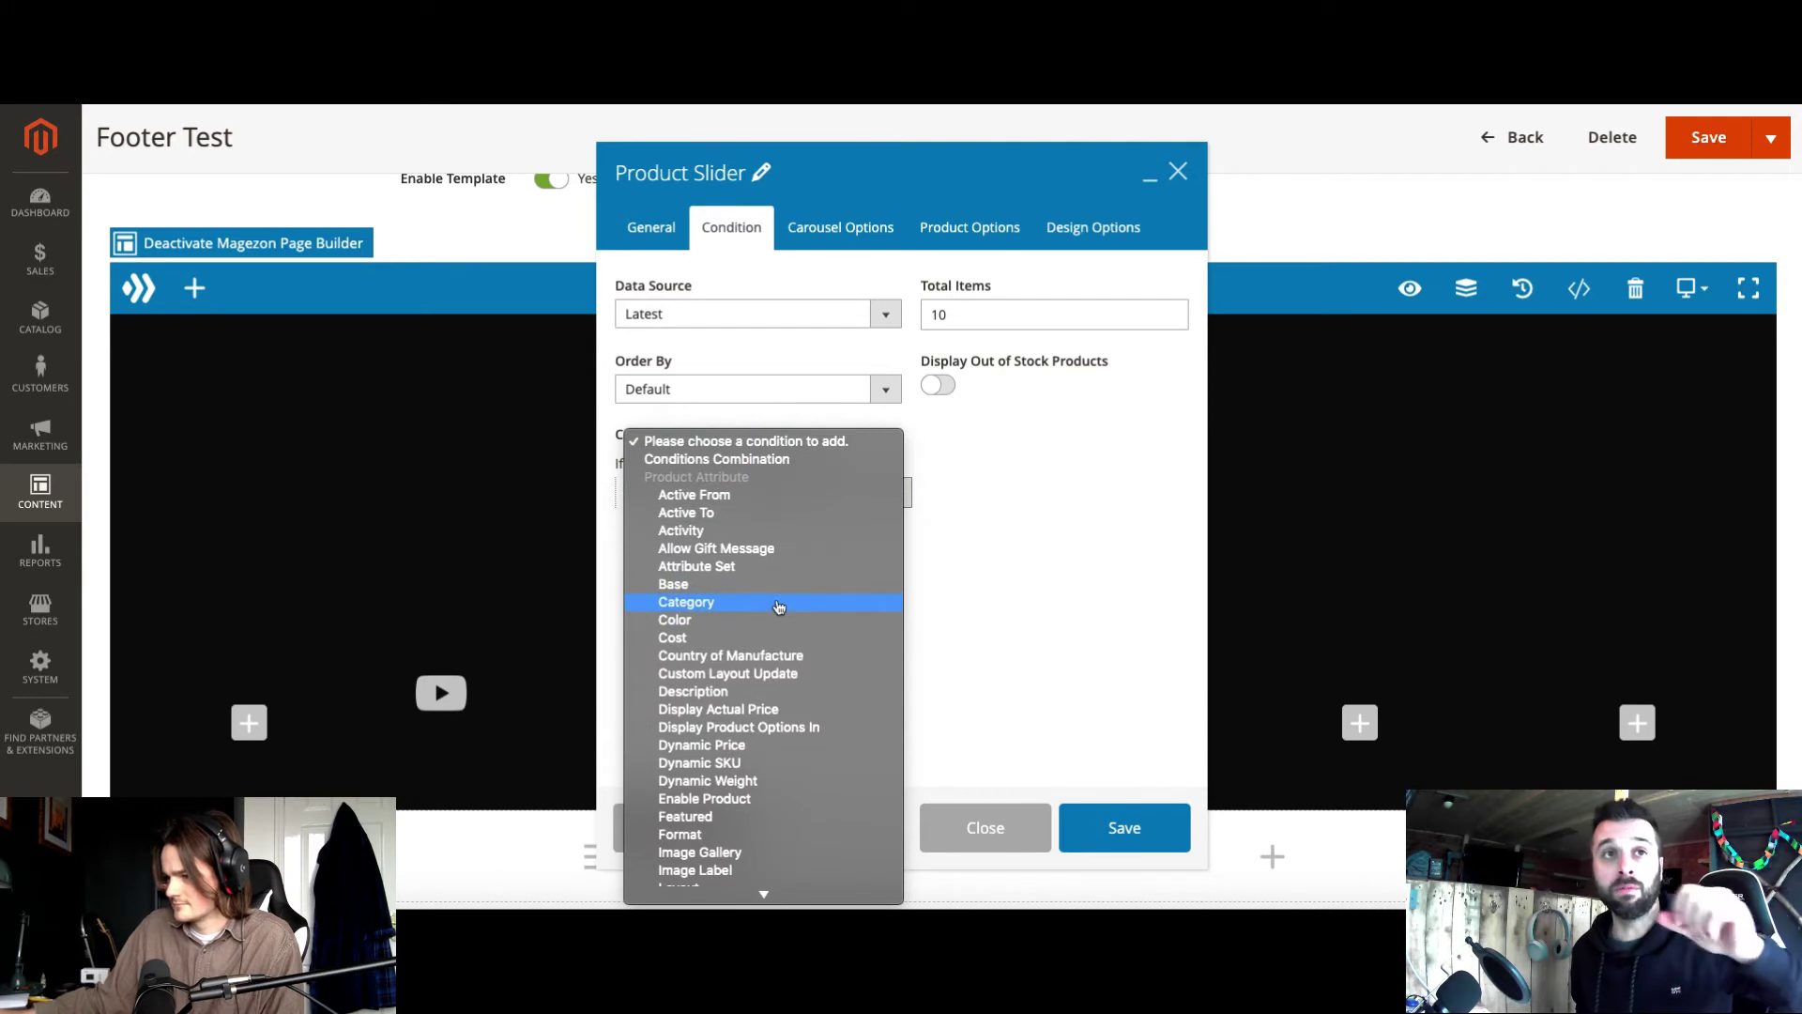
scroll(780, 610, "down", 3)
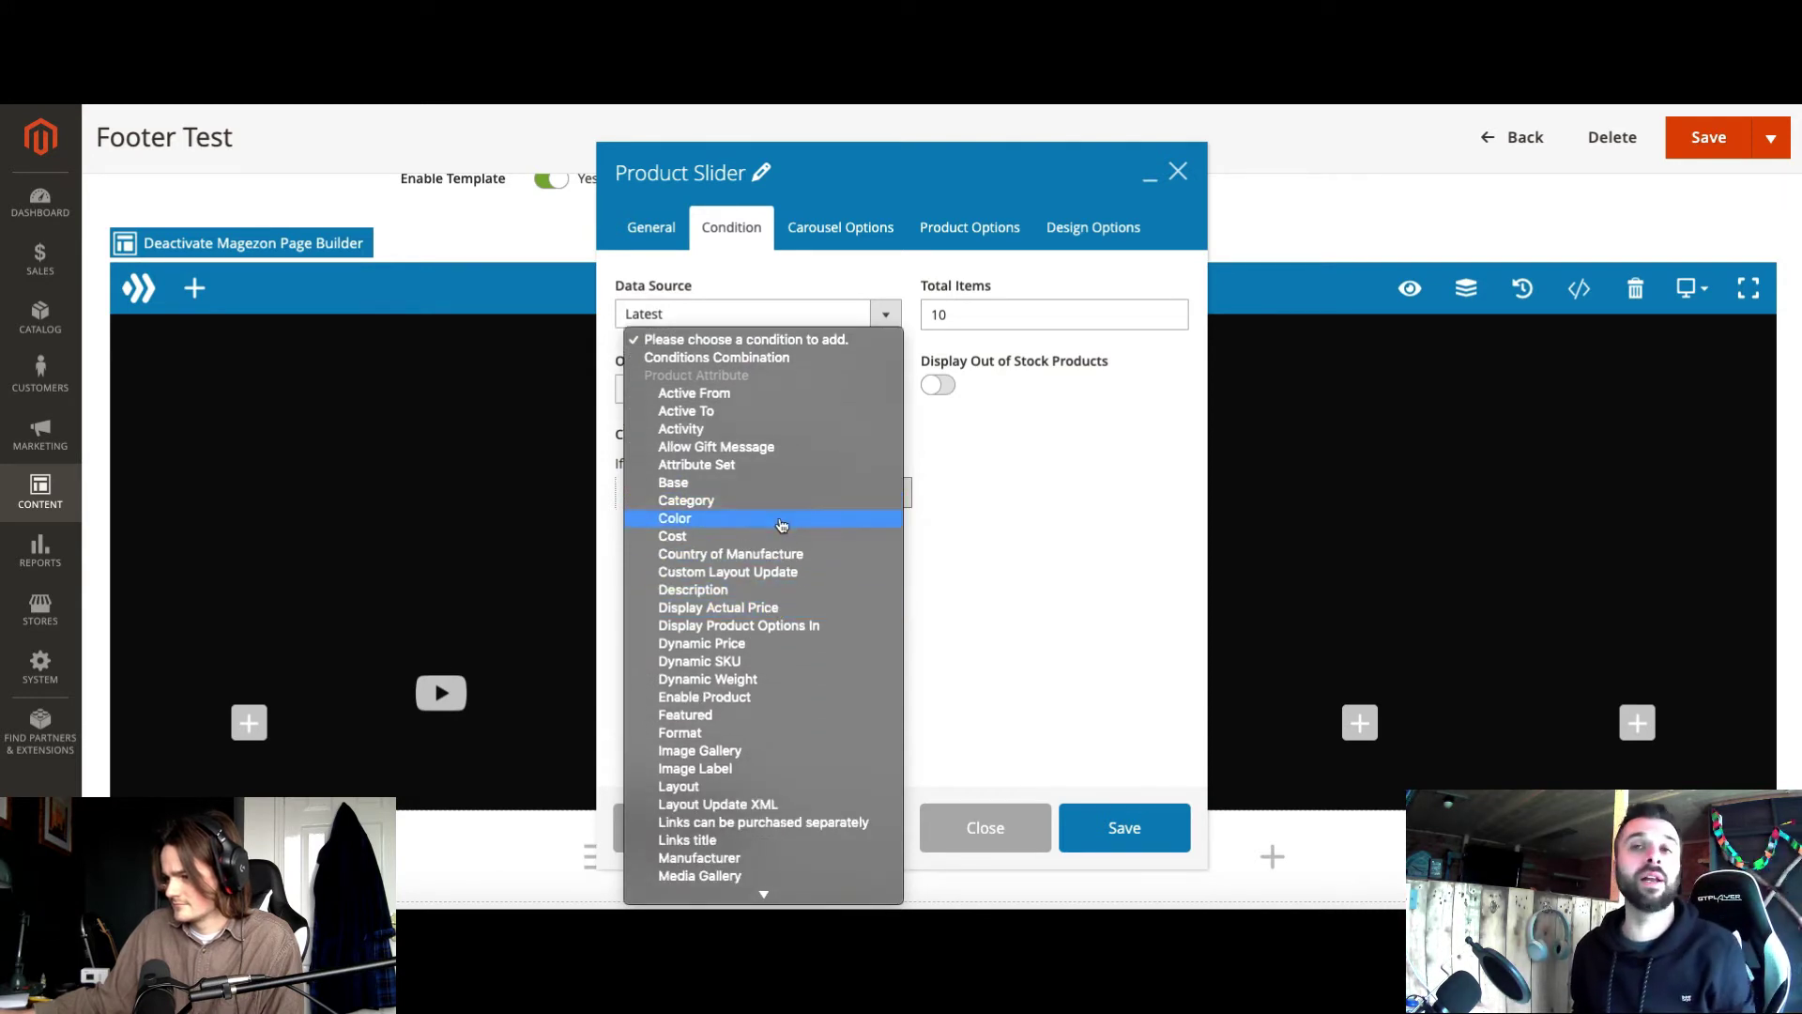
left_click(782, 521)
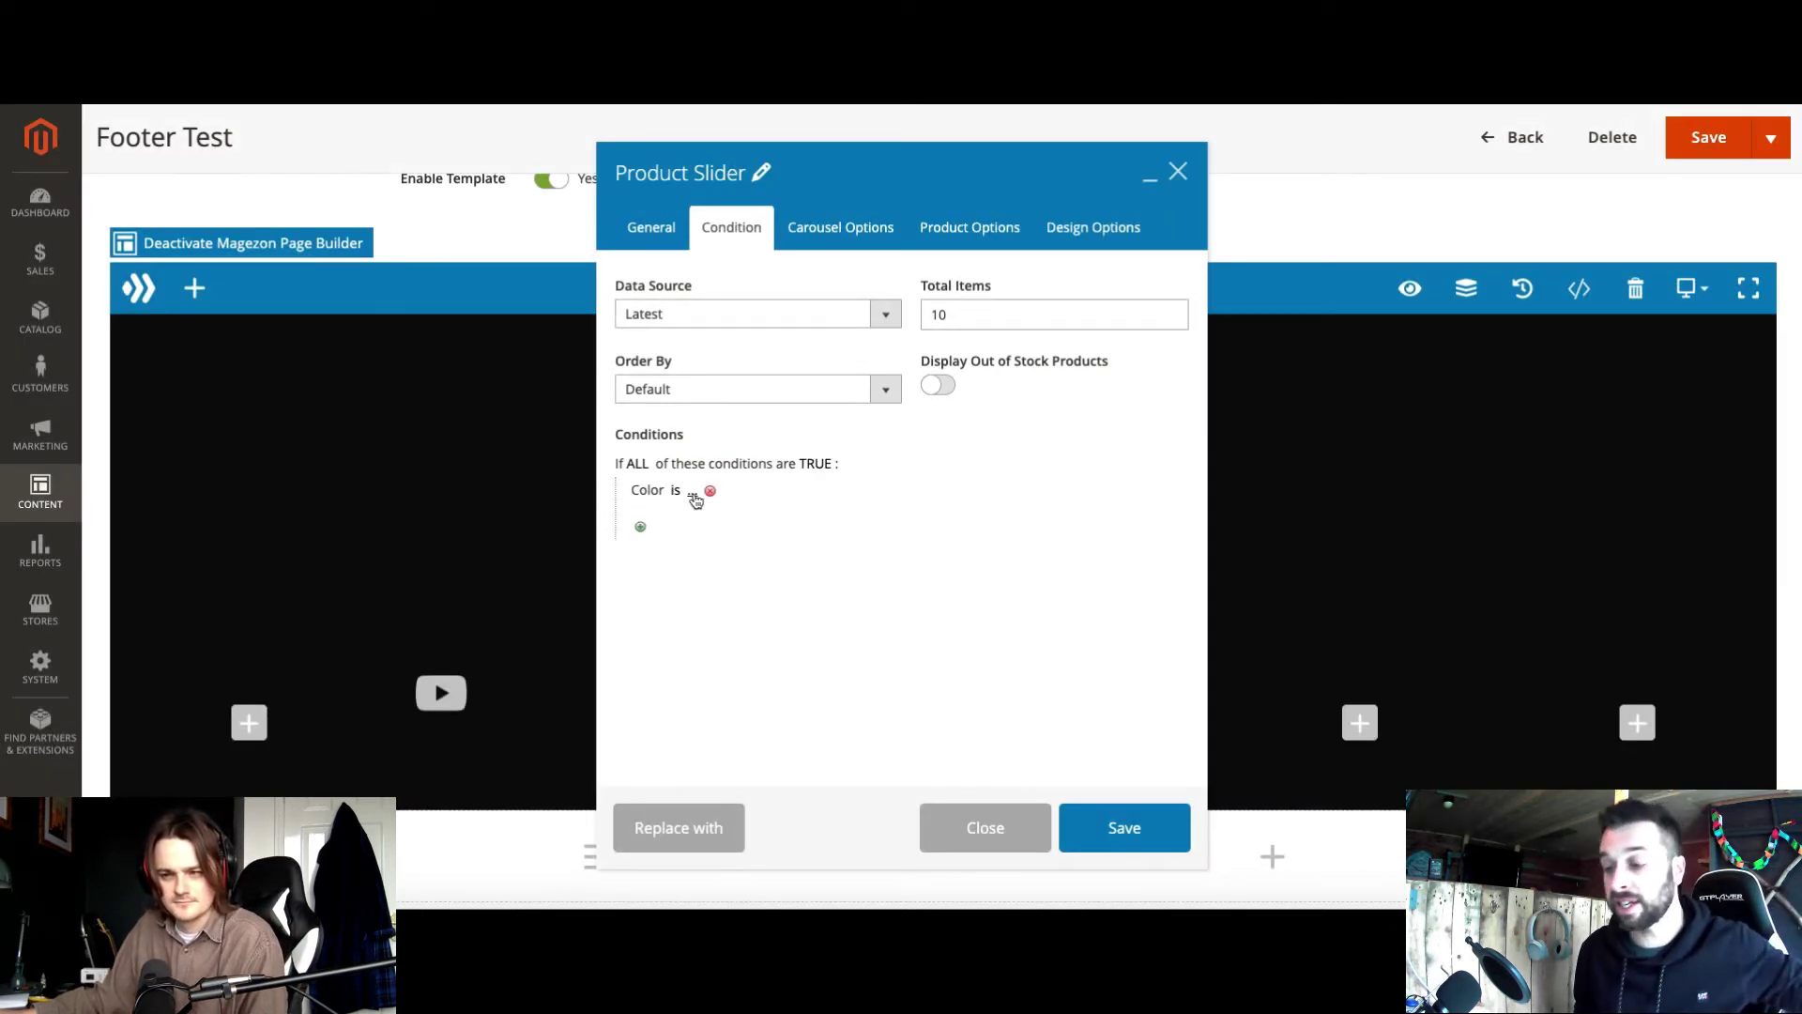
left_click(699, 493)
left_click(746, 497)
left_click(807, 554)
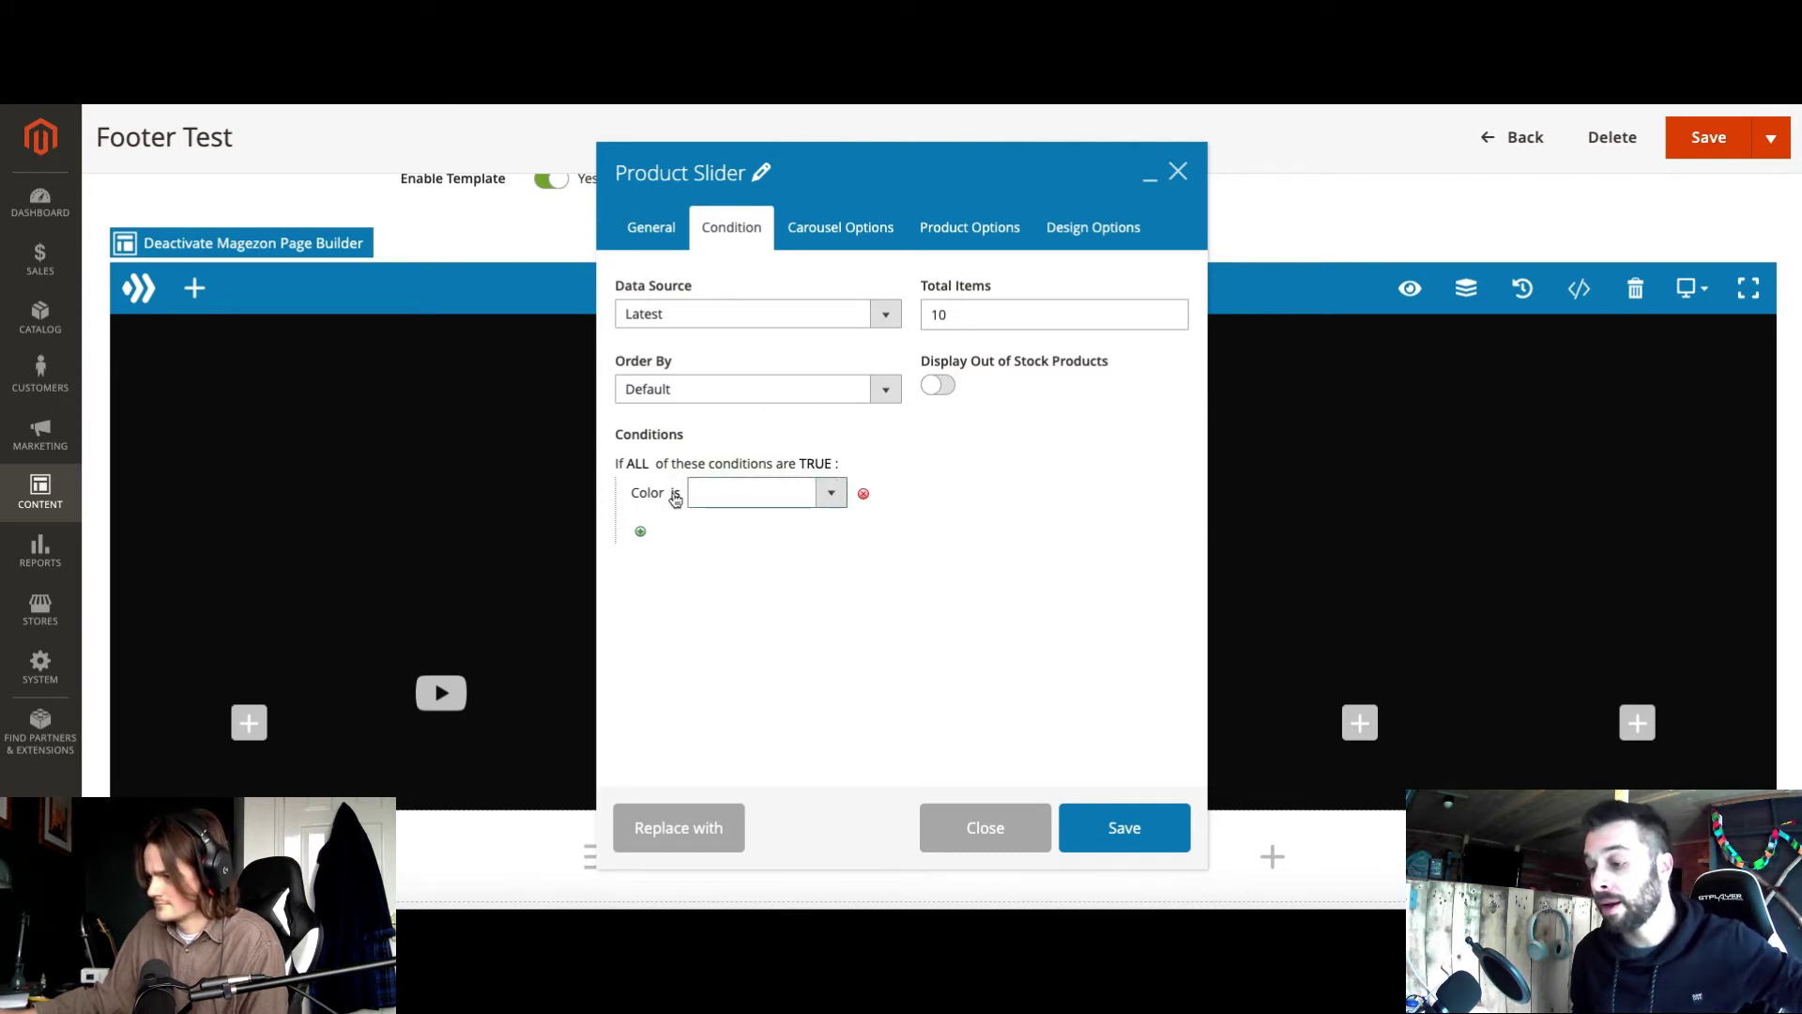
left_click(865, 500)
left_click(706, 493)
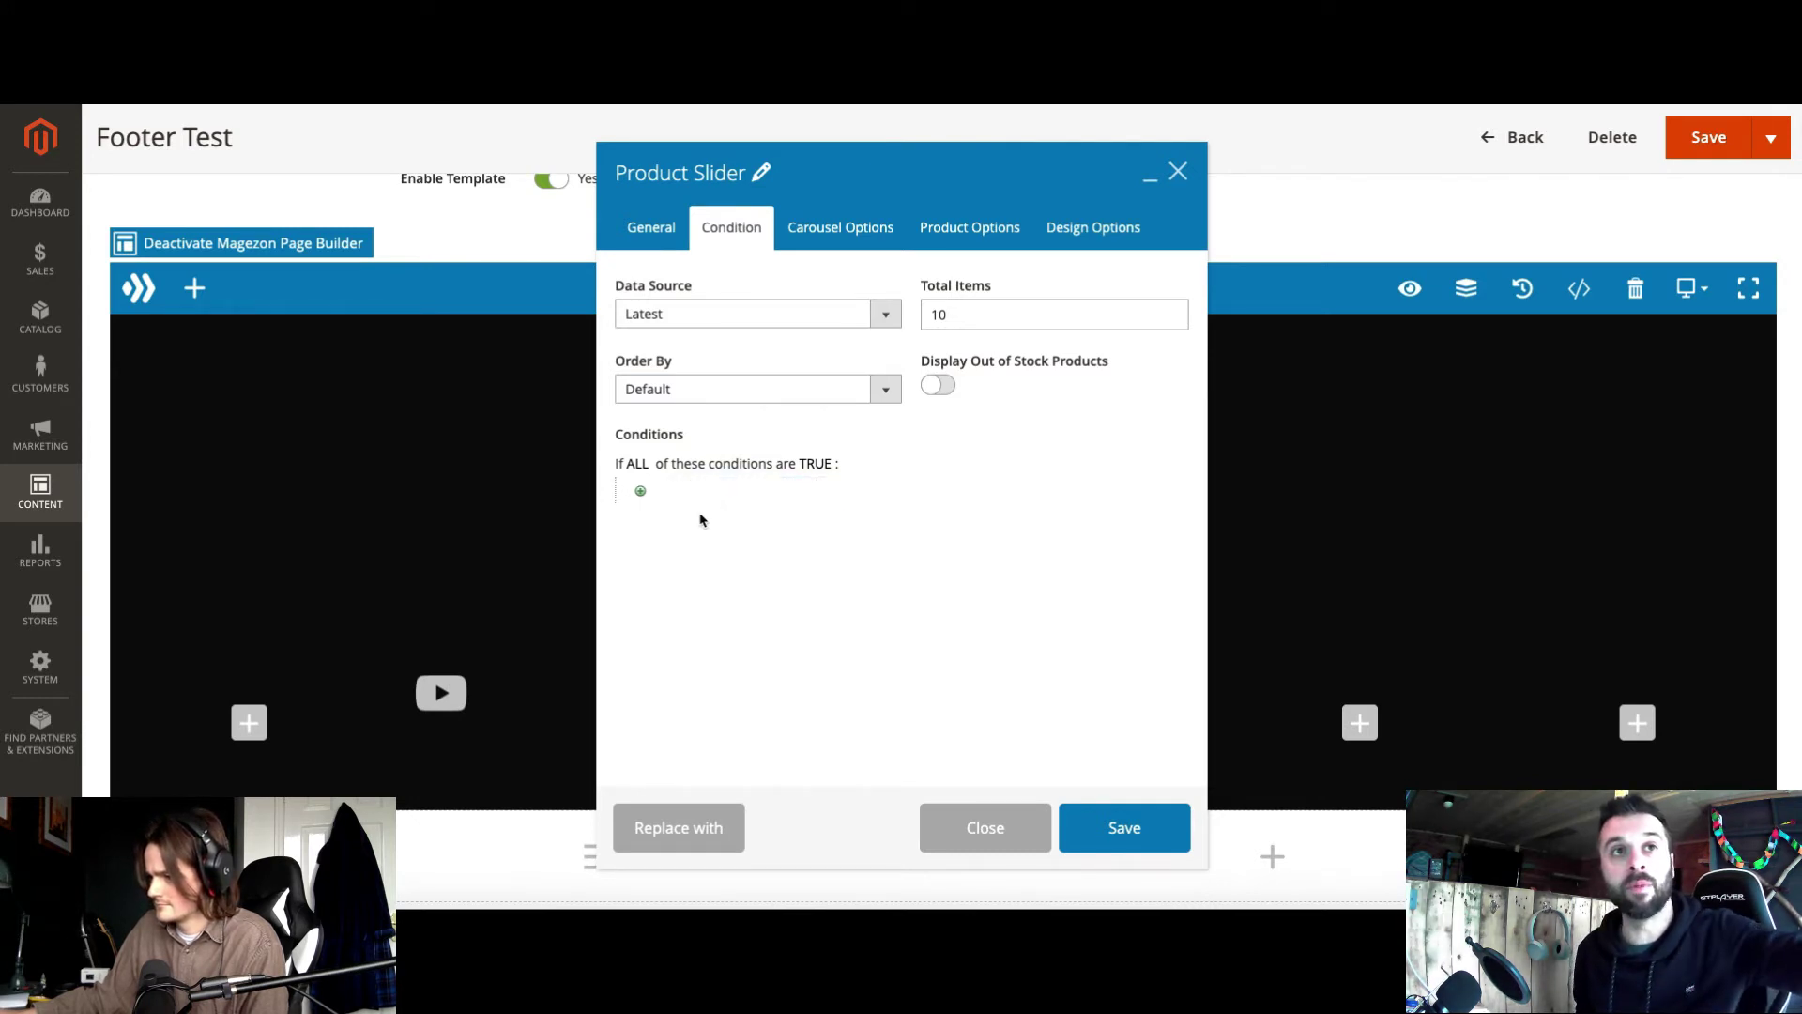
Step: Add a new slider condition based on the Cost attribute
left_click(639, 494)
left_click(692, 499)
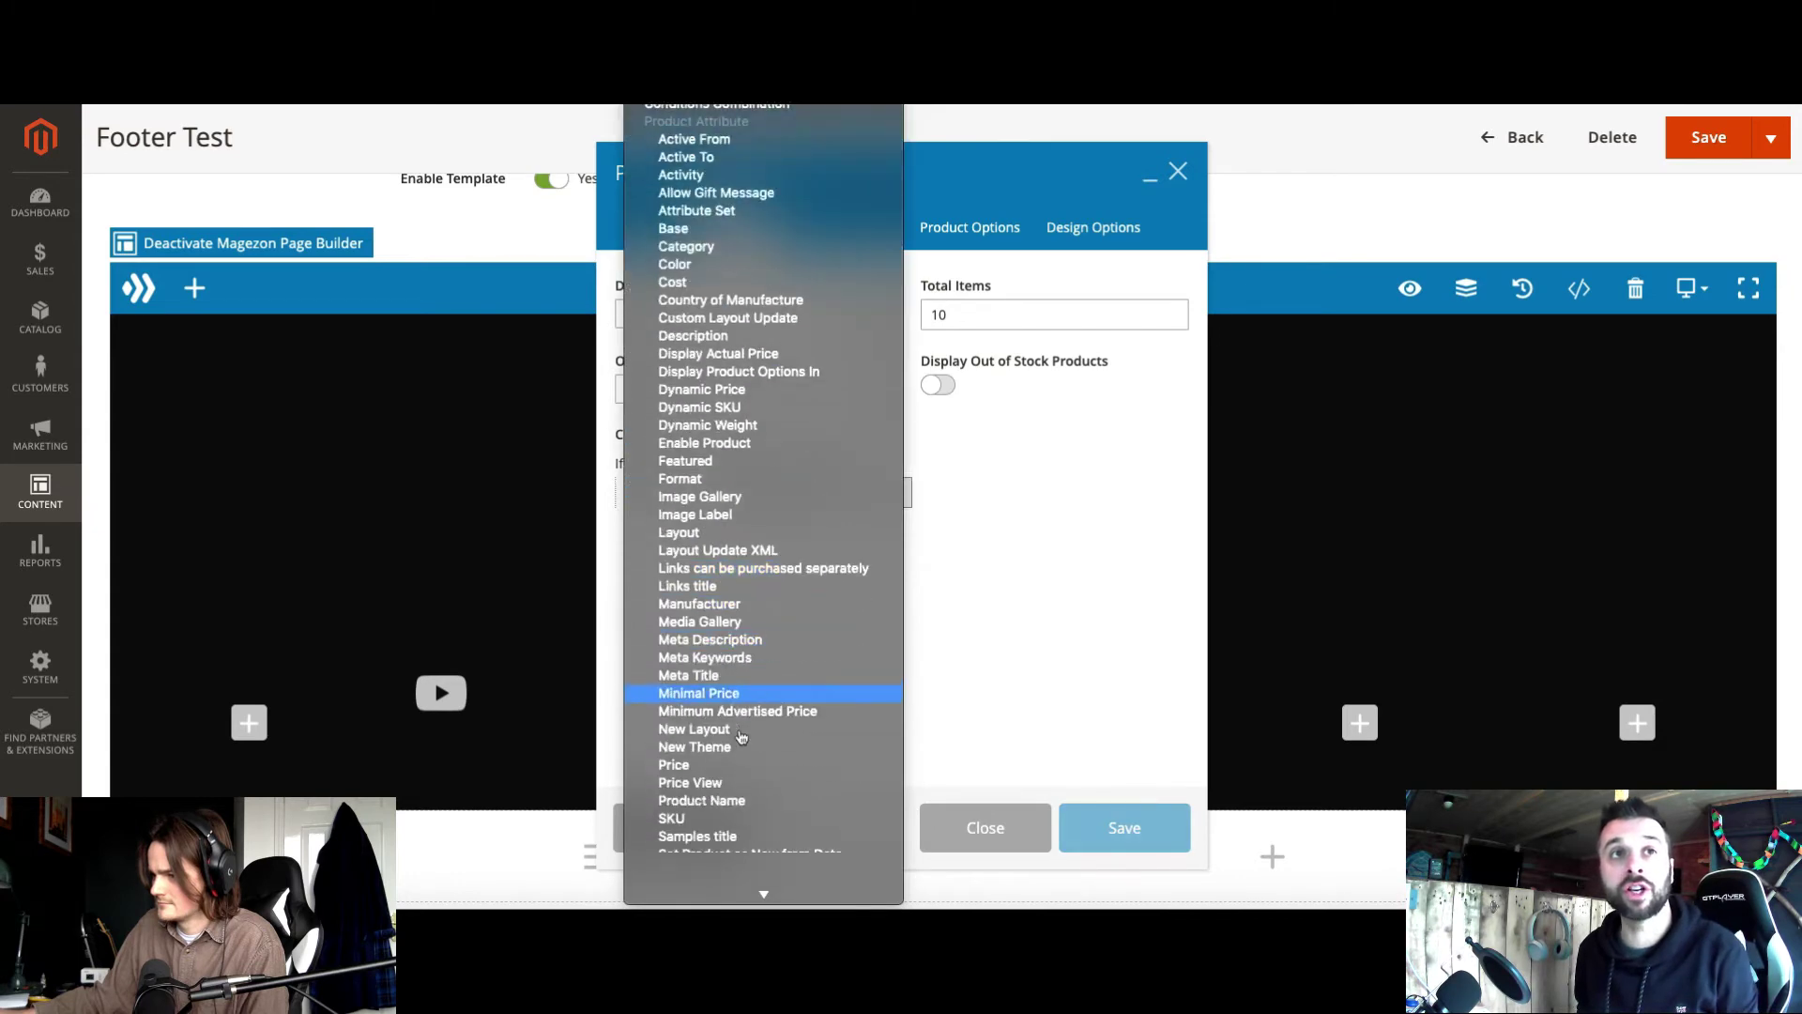
scroll(742, 657, "down", 3)
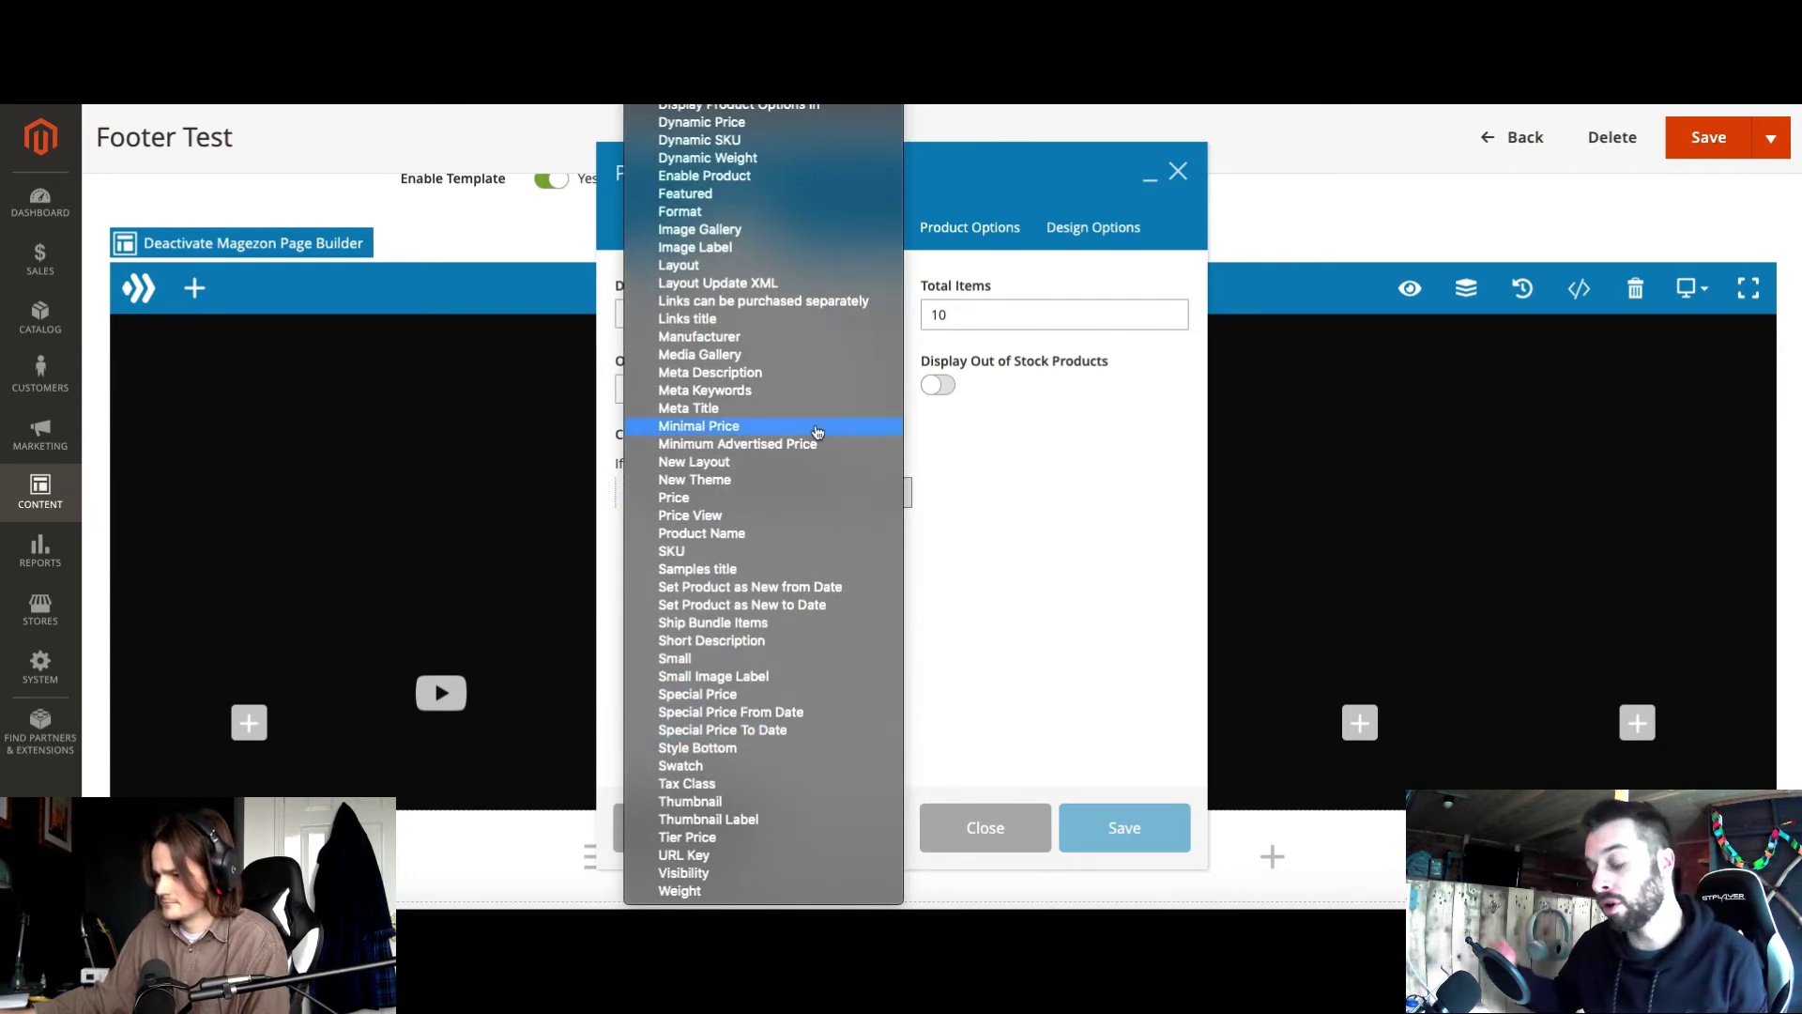
scroll(817, 430, "up", 1)
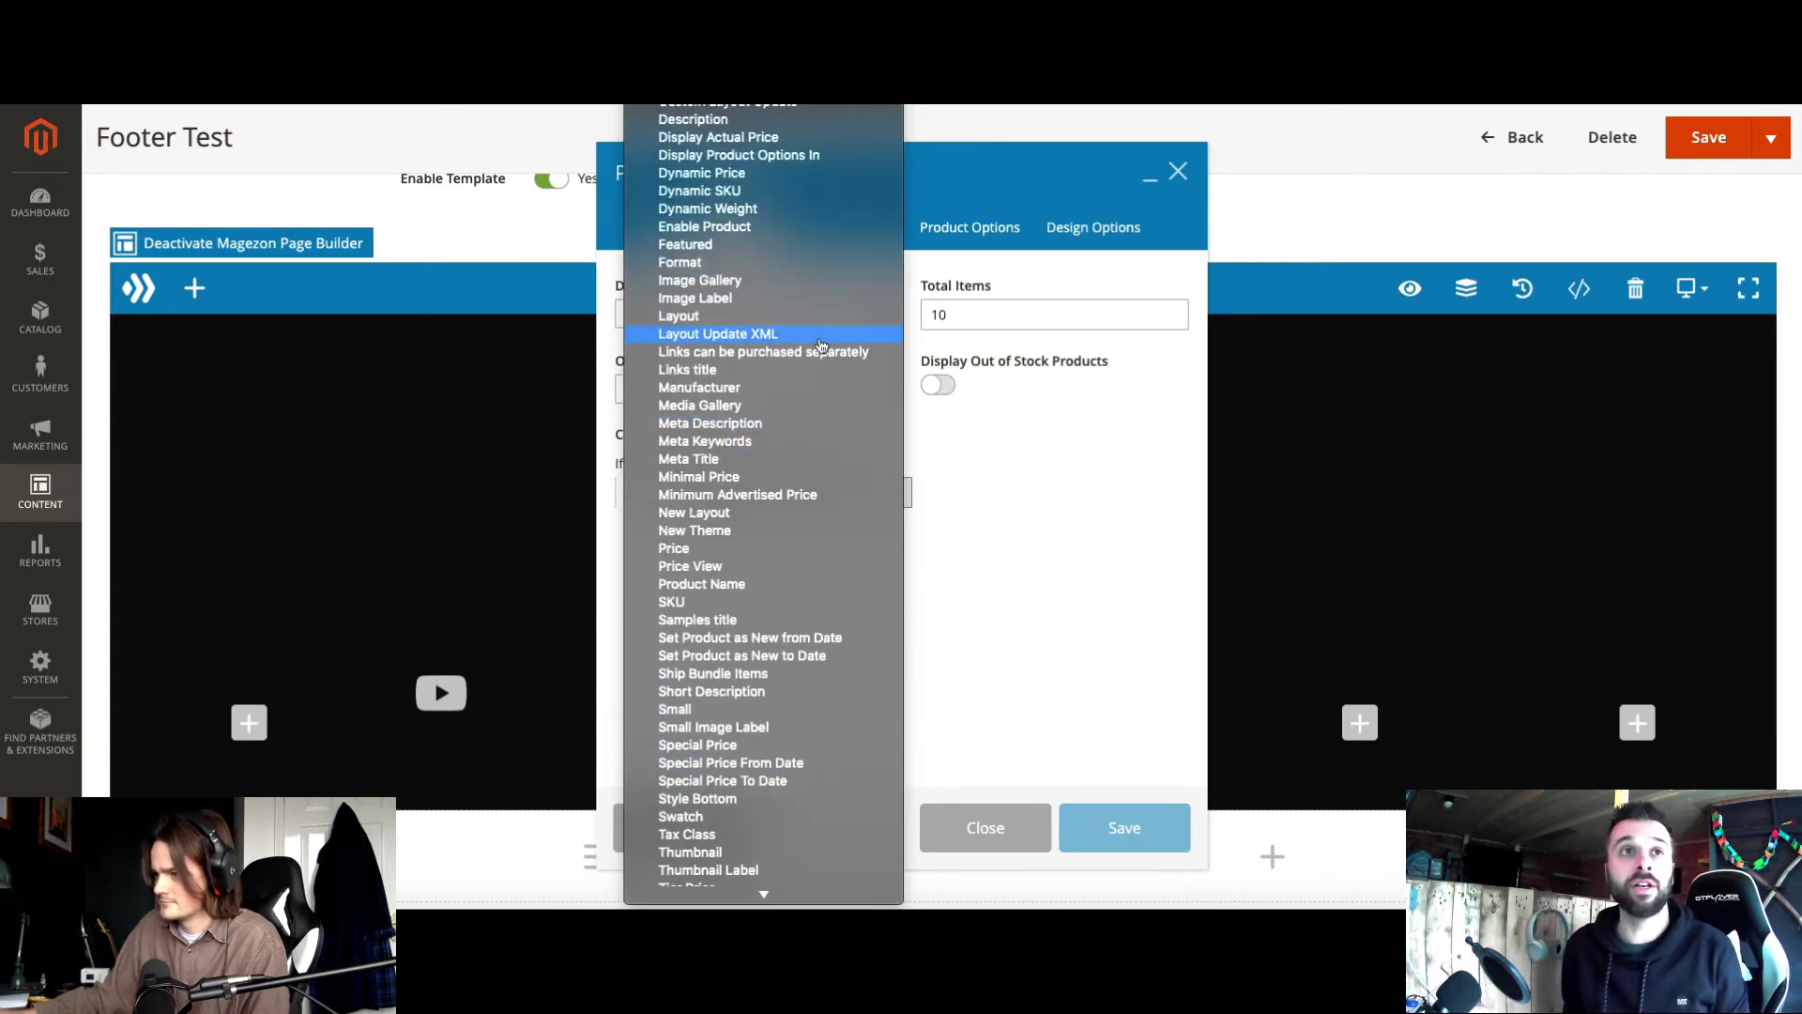
scroll(819, 345, "up", 2)
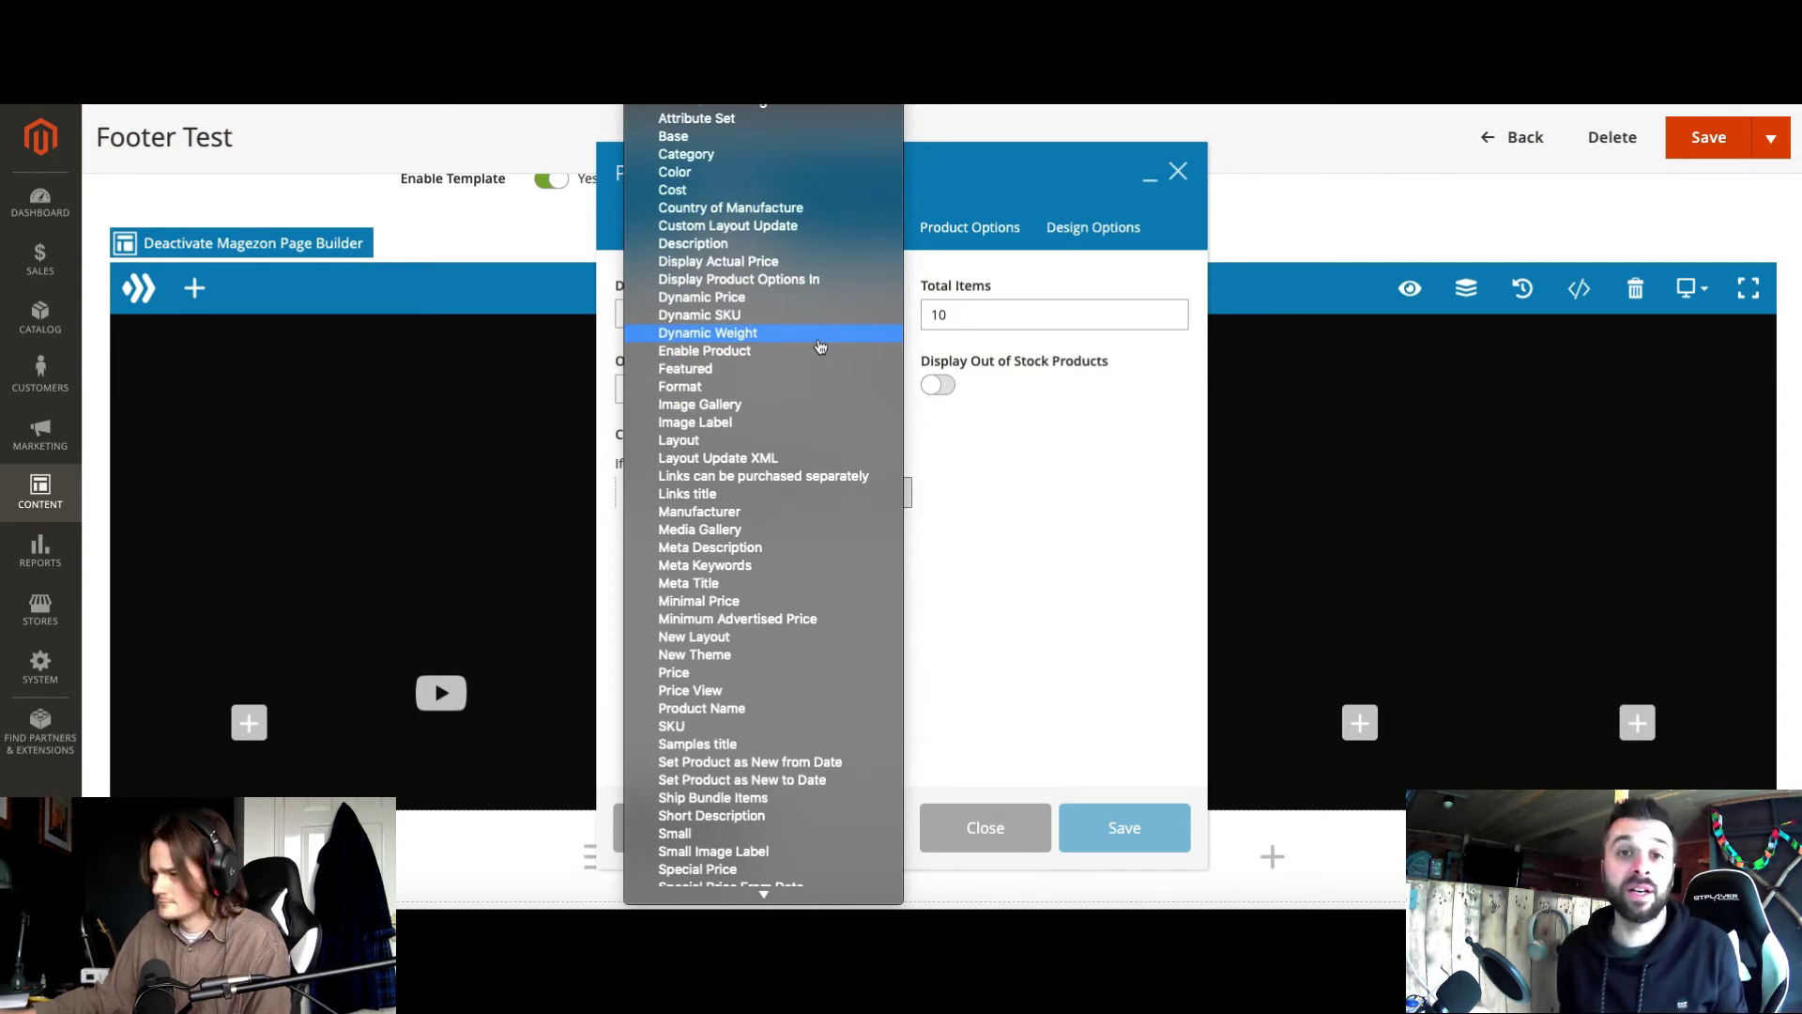
scroll(819, 346, "down", 2)
scroll(820, 347, "down", 2)
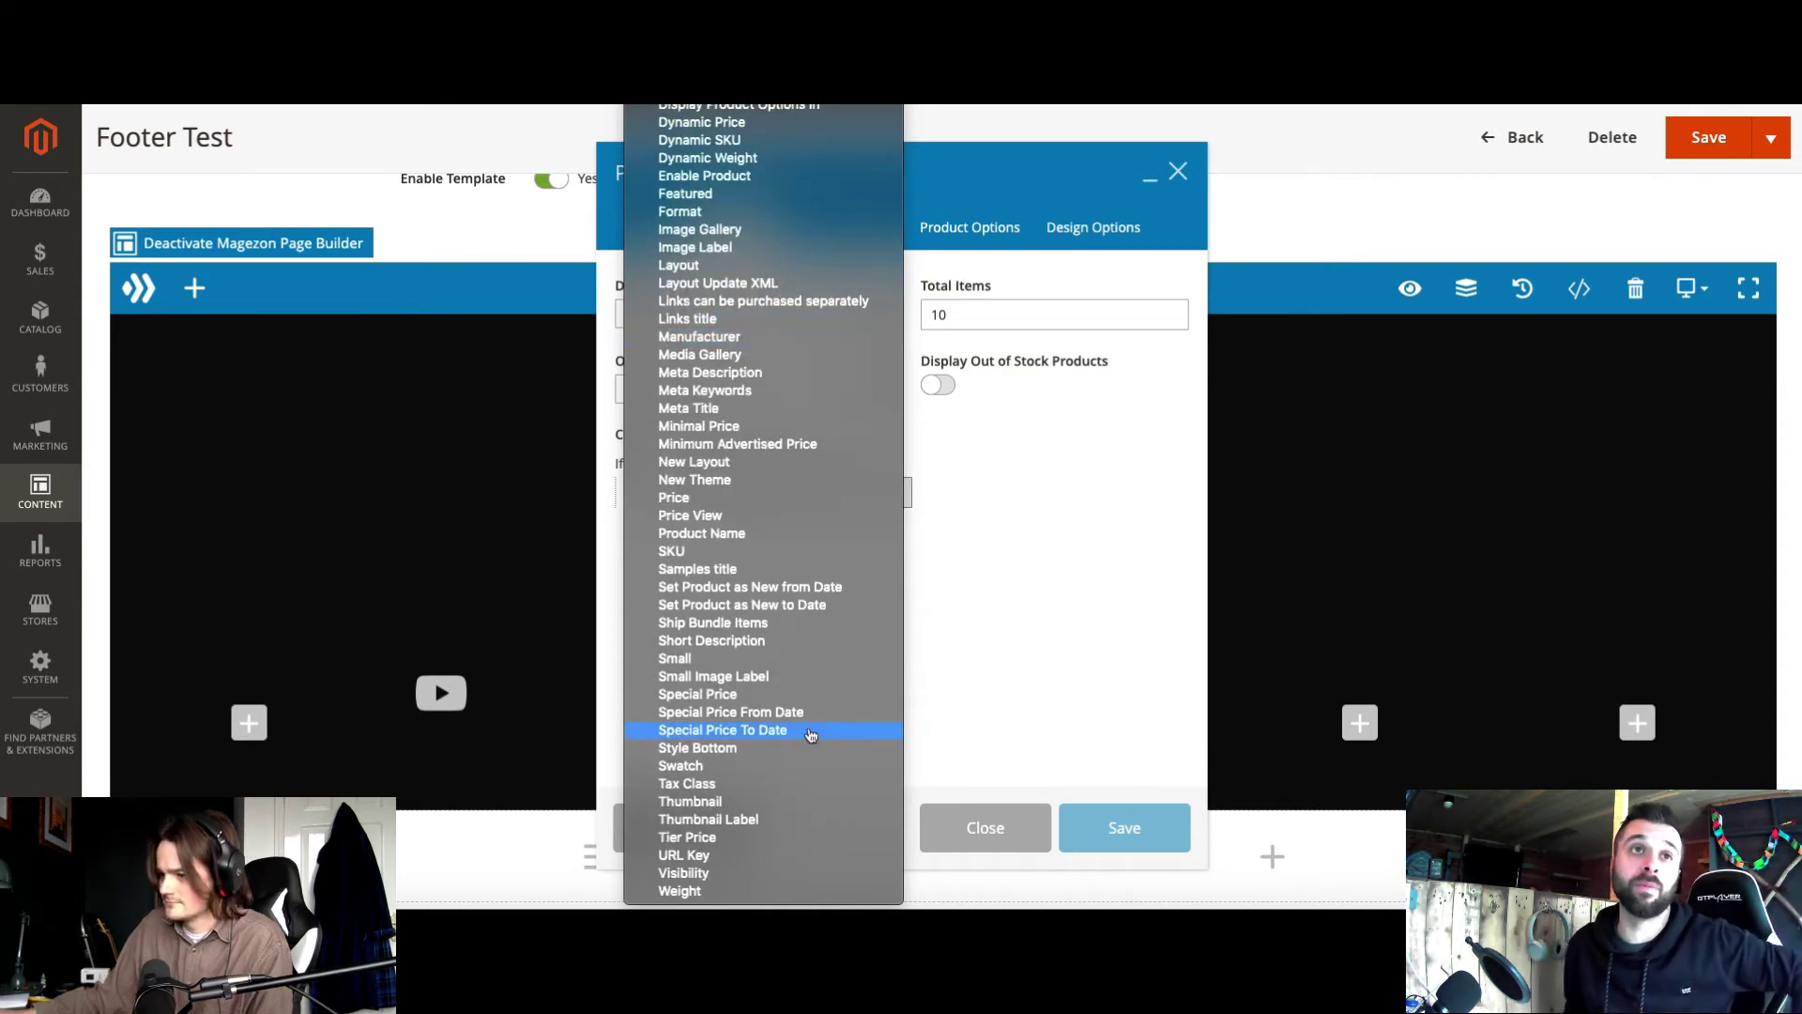
scroll(809, 725, "up", 3)
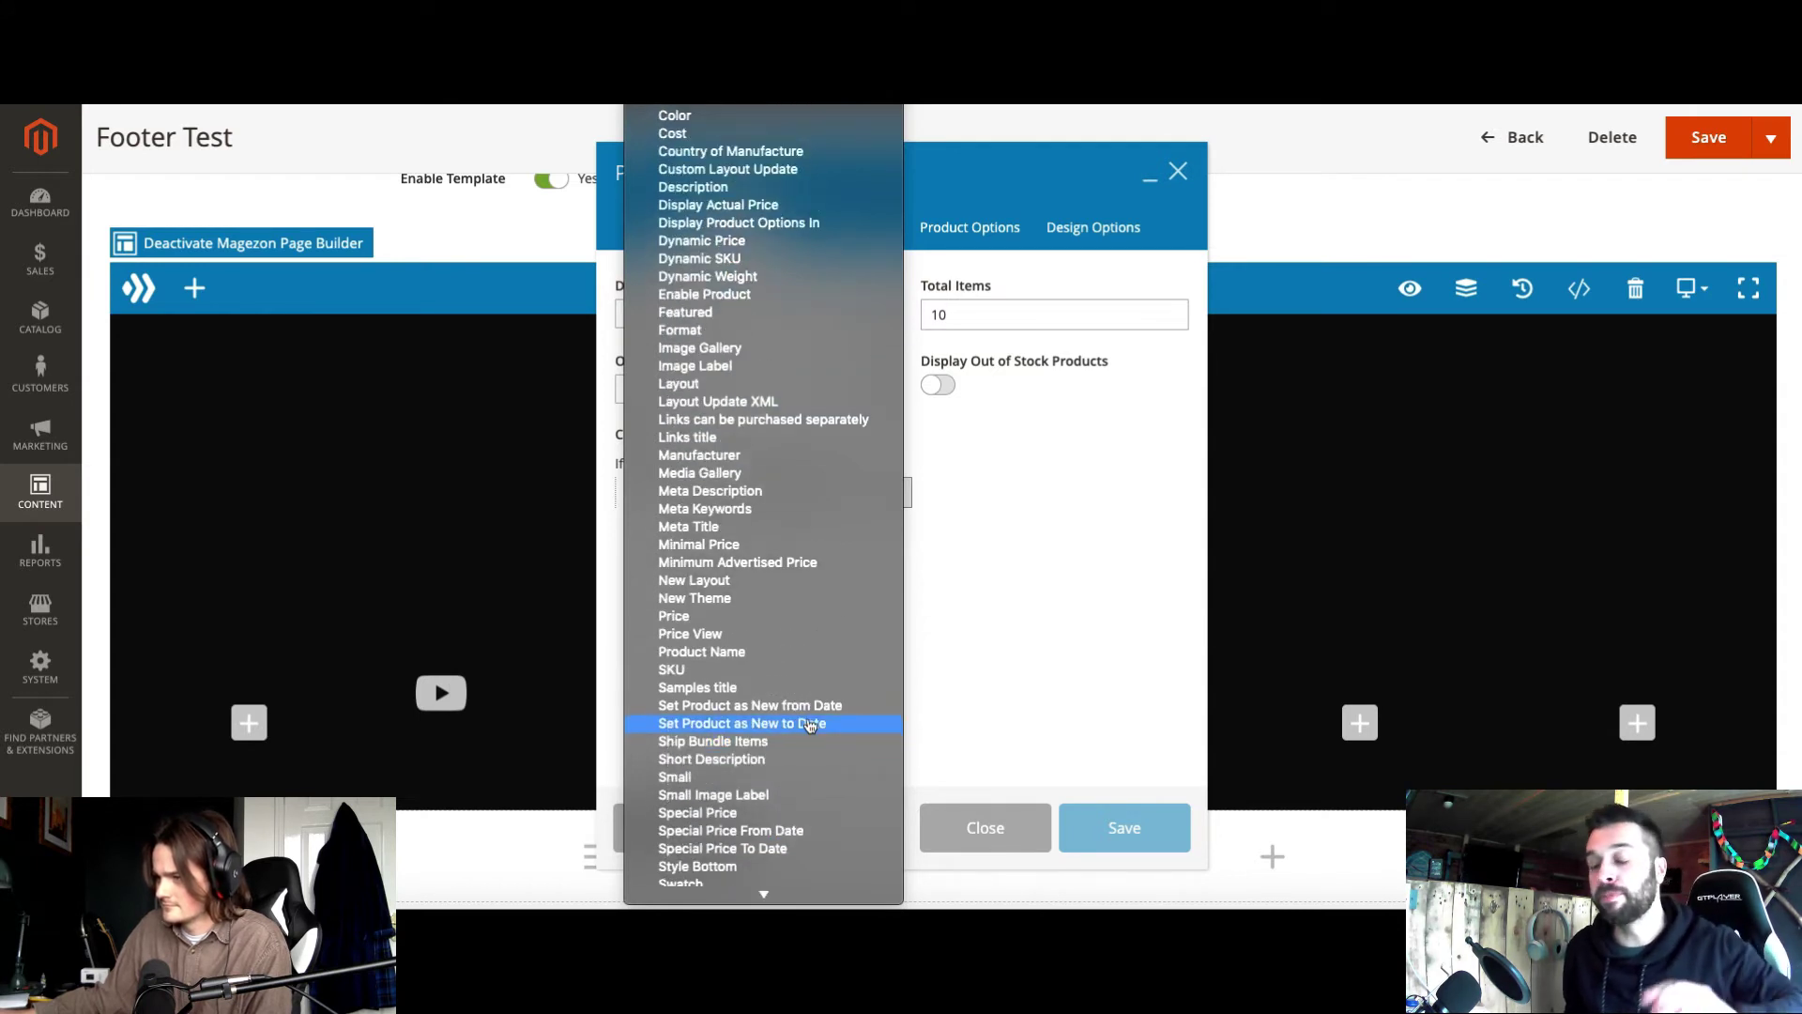
scroll(809, 725, "up", 1)
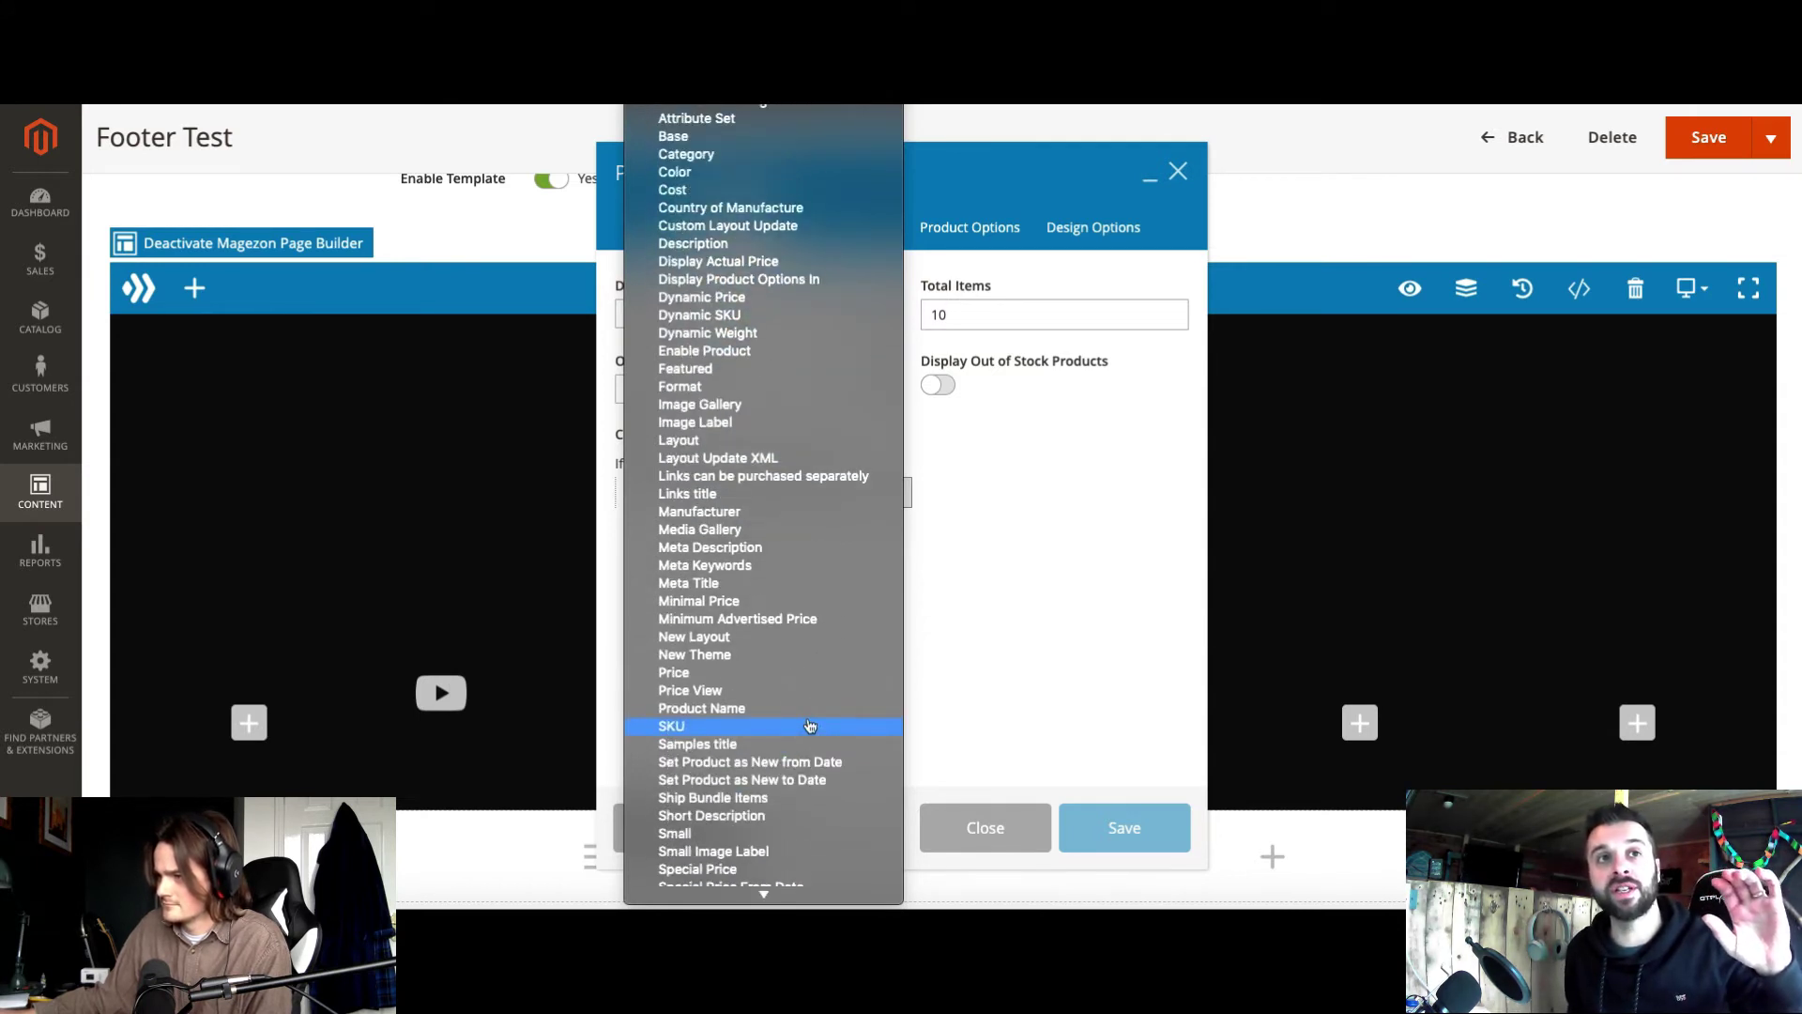
scroll(809, 726, "down", 4)
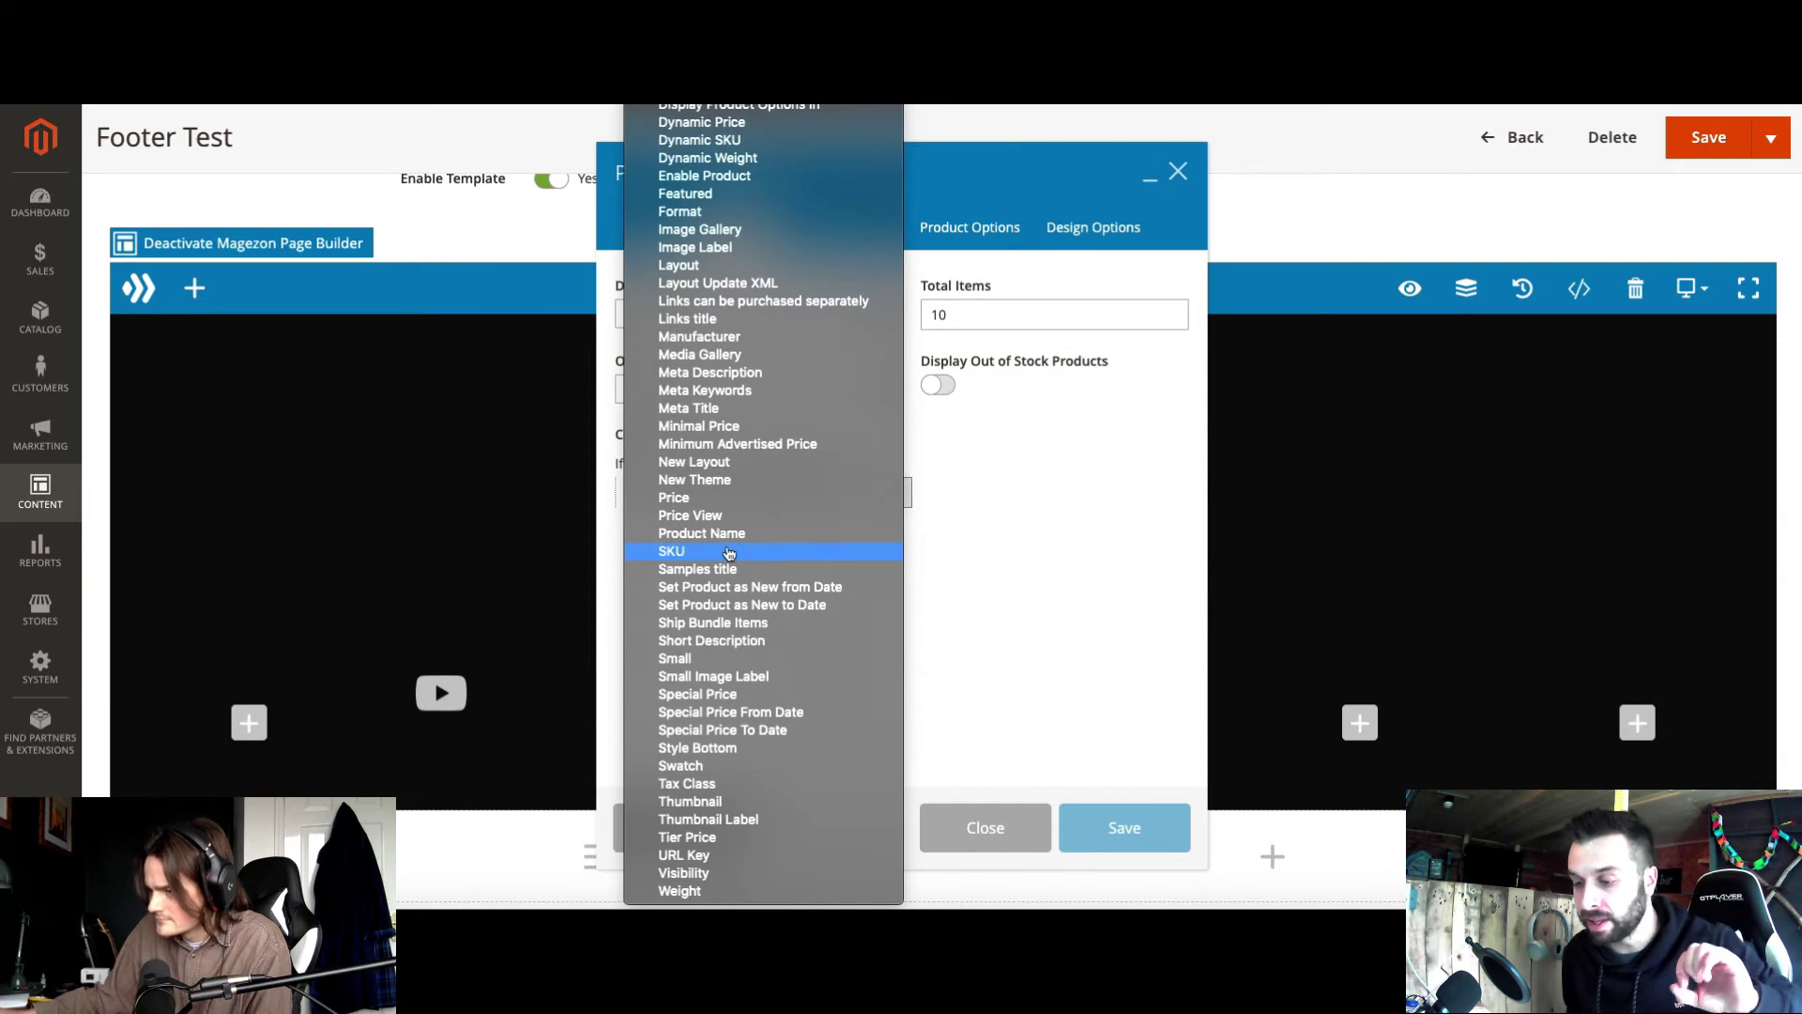
scroll(798, 479, "up", 4)
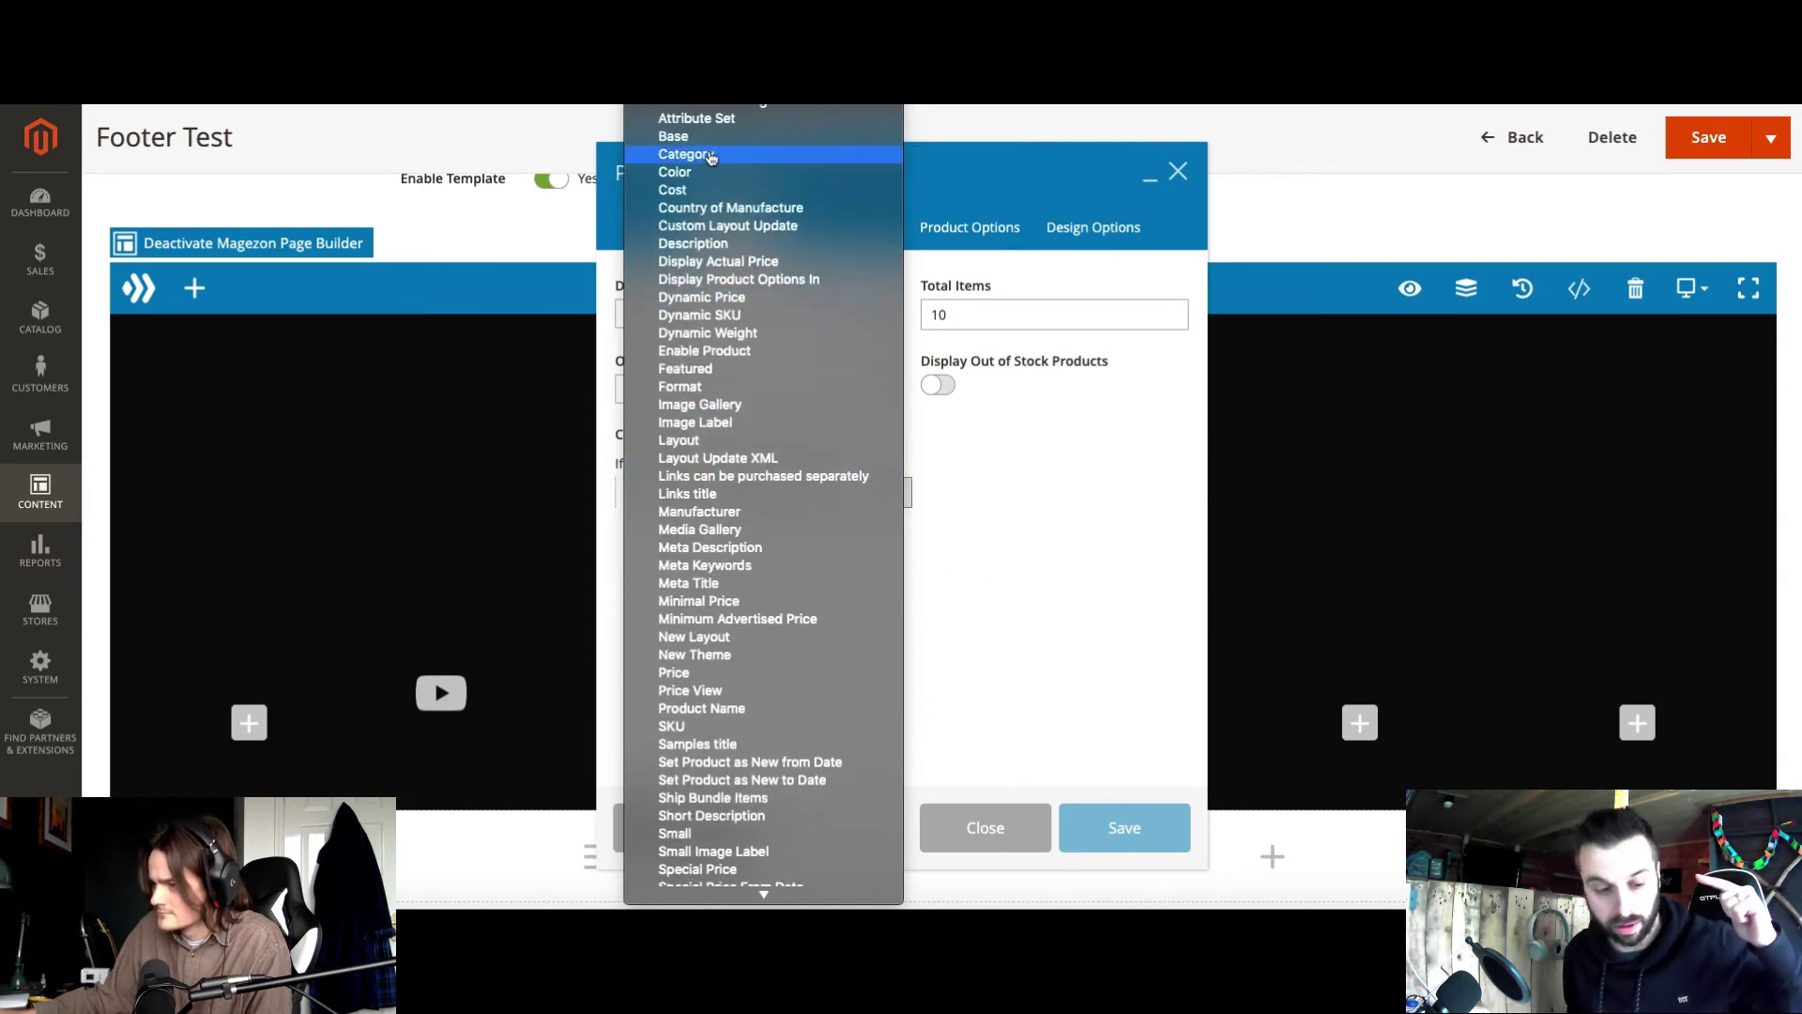
left_click(711, 190)
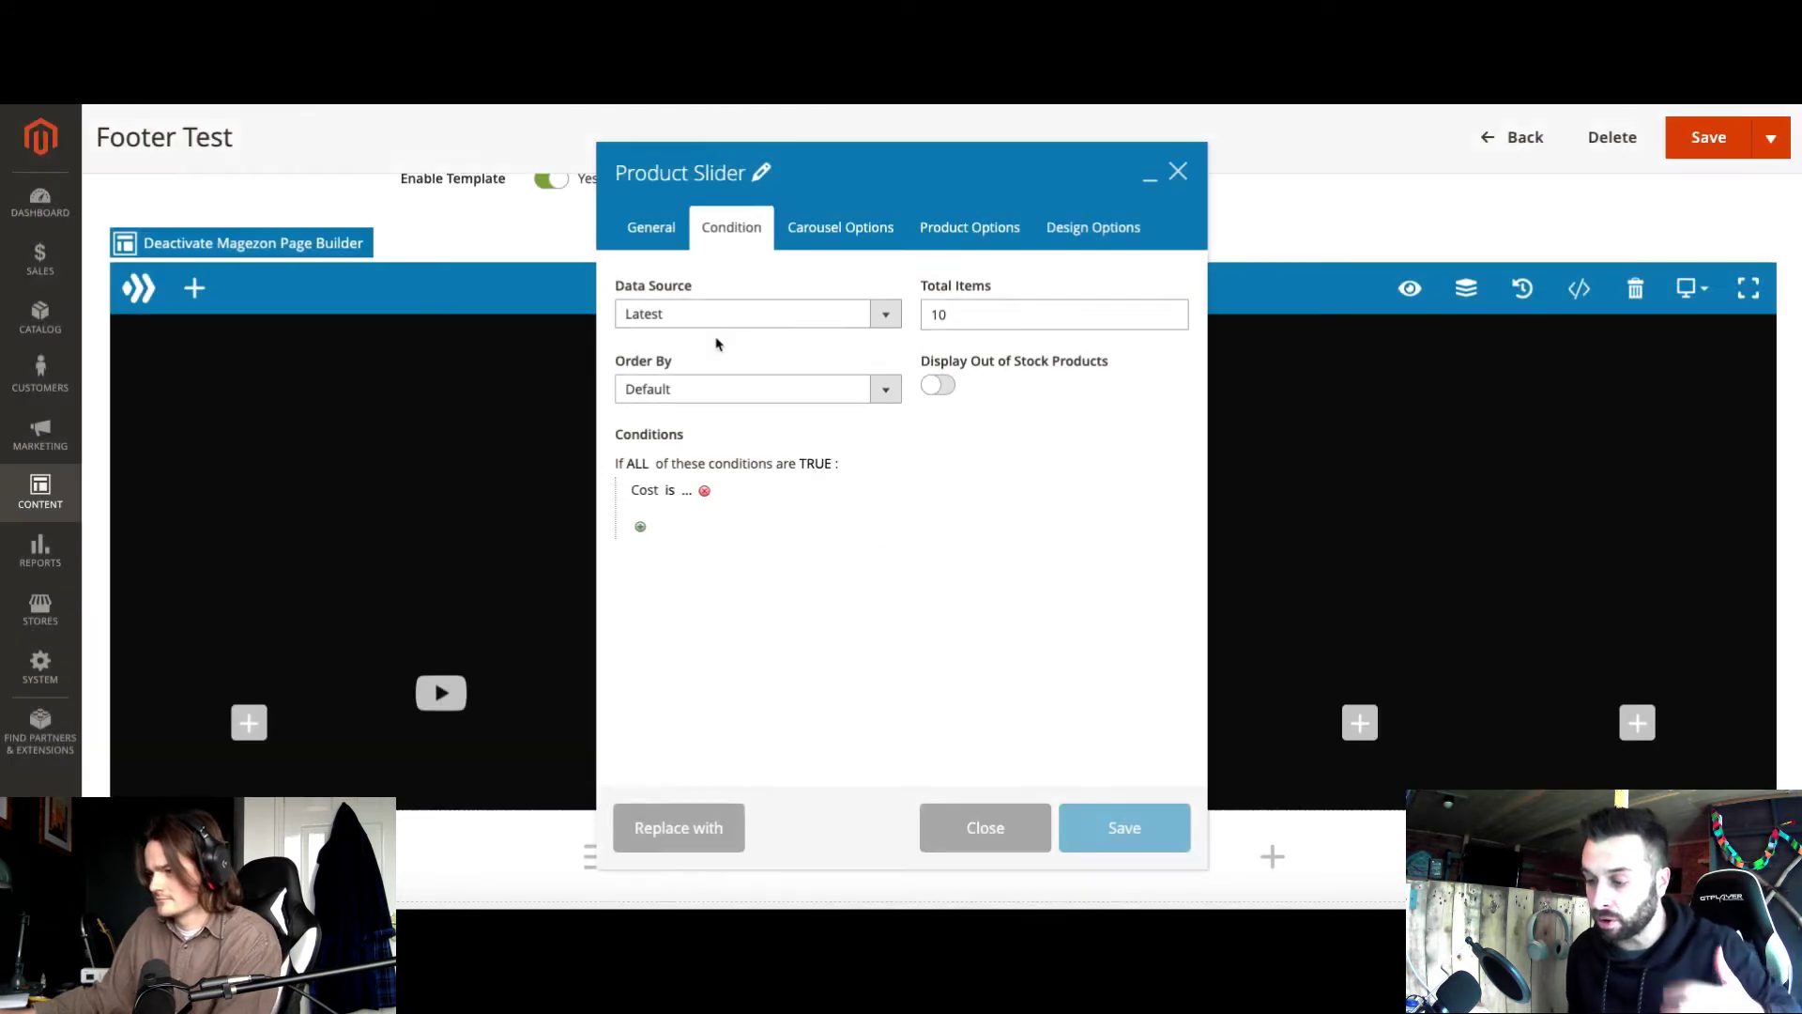
Step: Set the Product Slider's Data Source to On Sale and save it
left_click(727, 314)
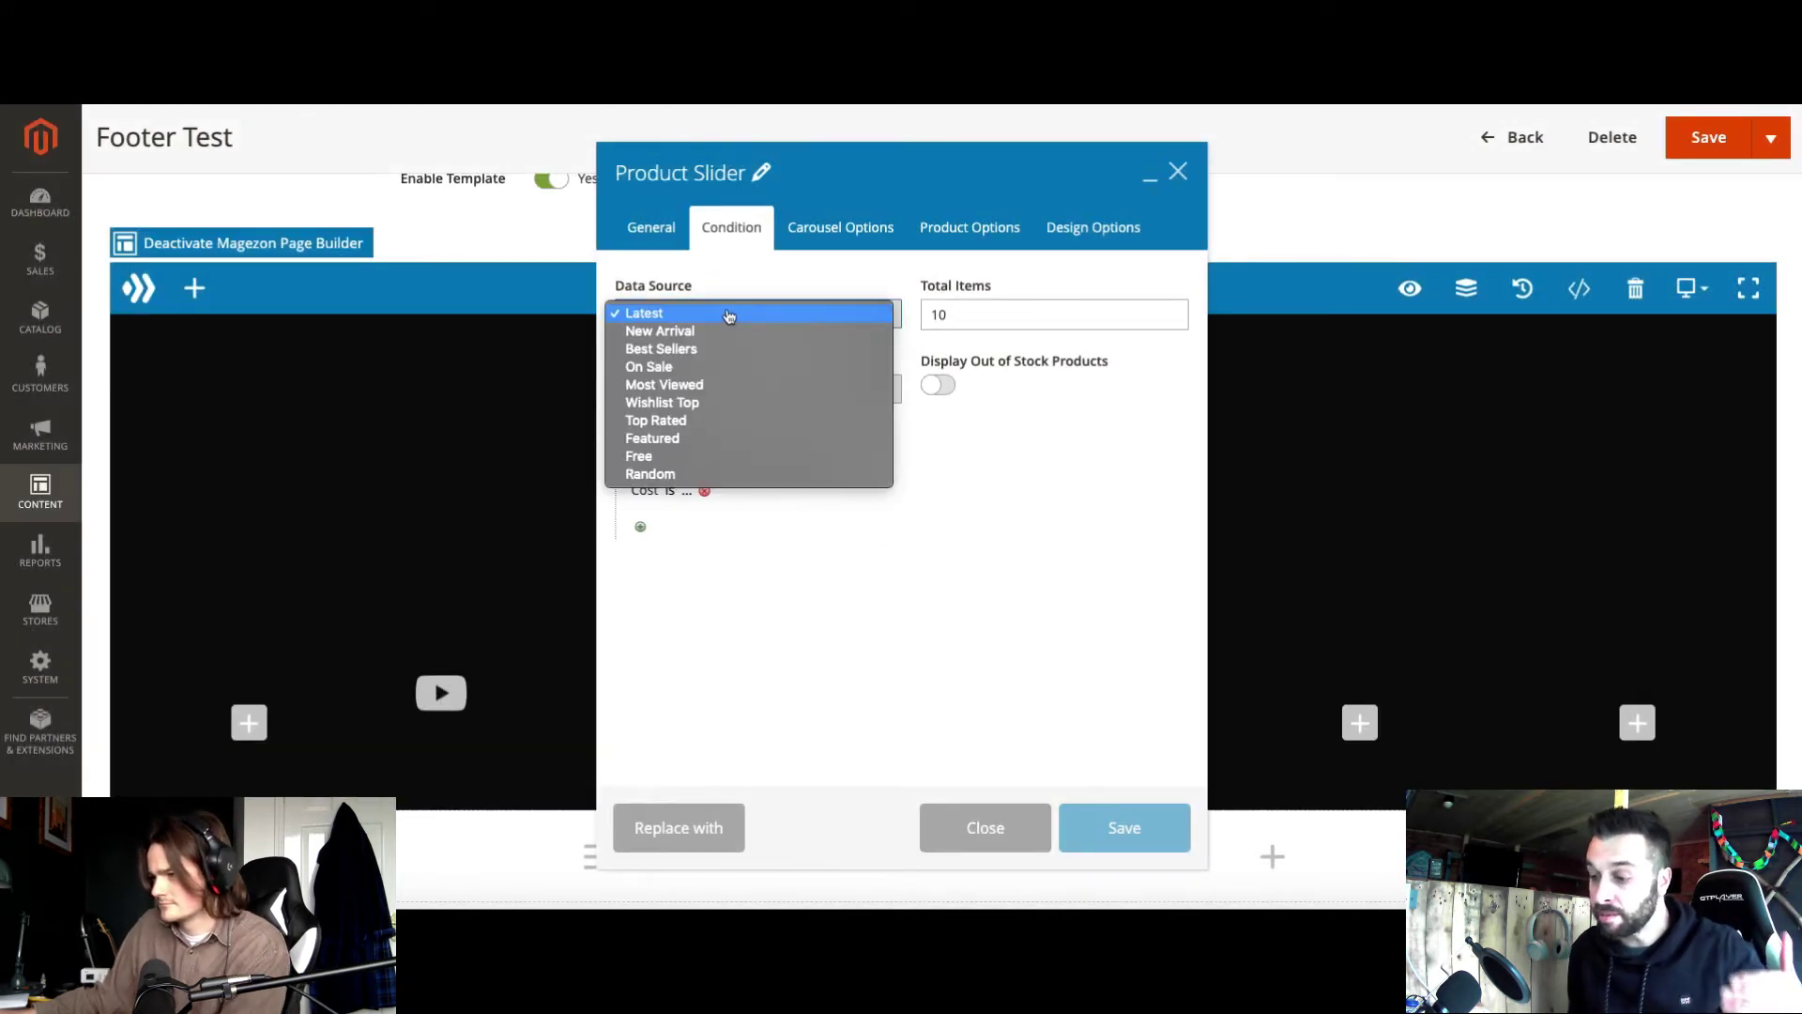
left_click(779, 367)
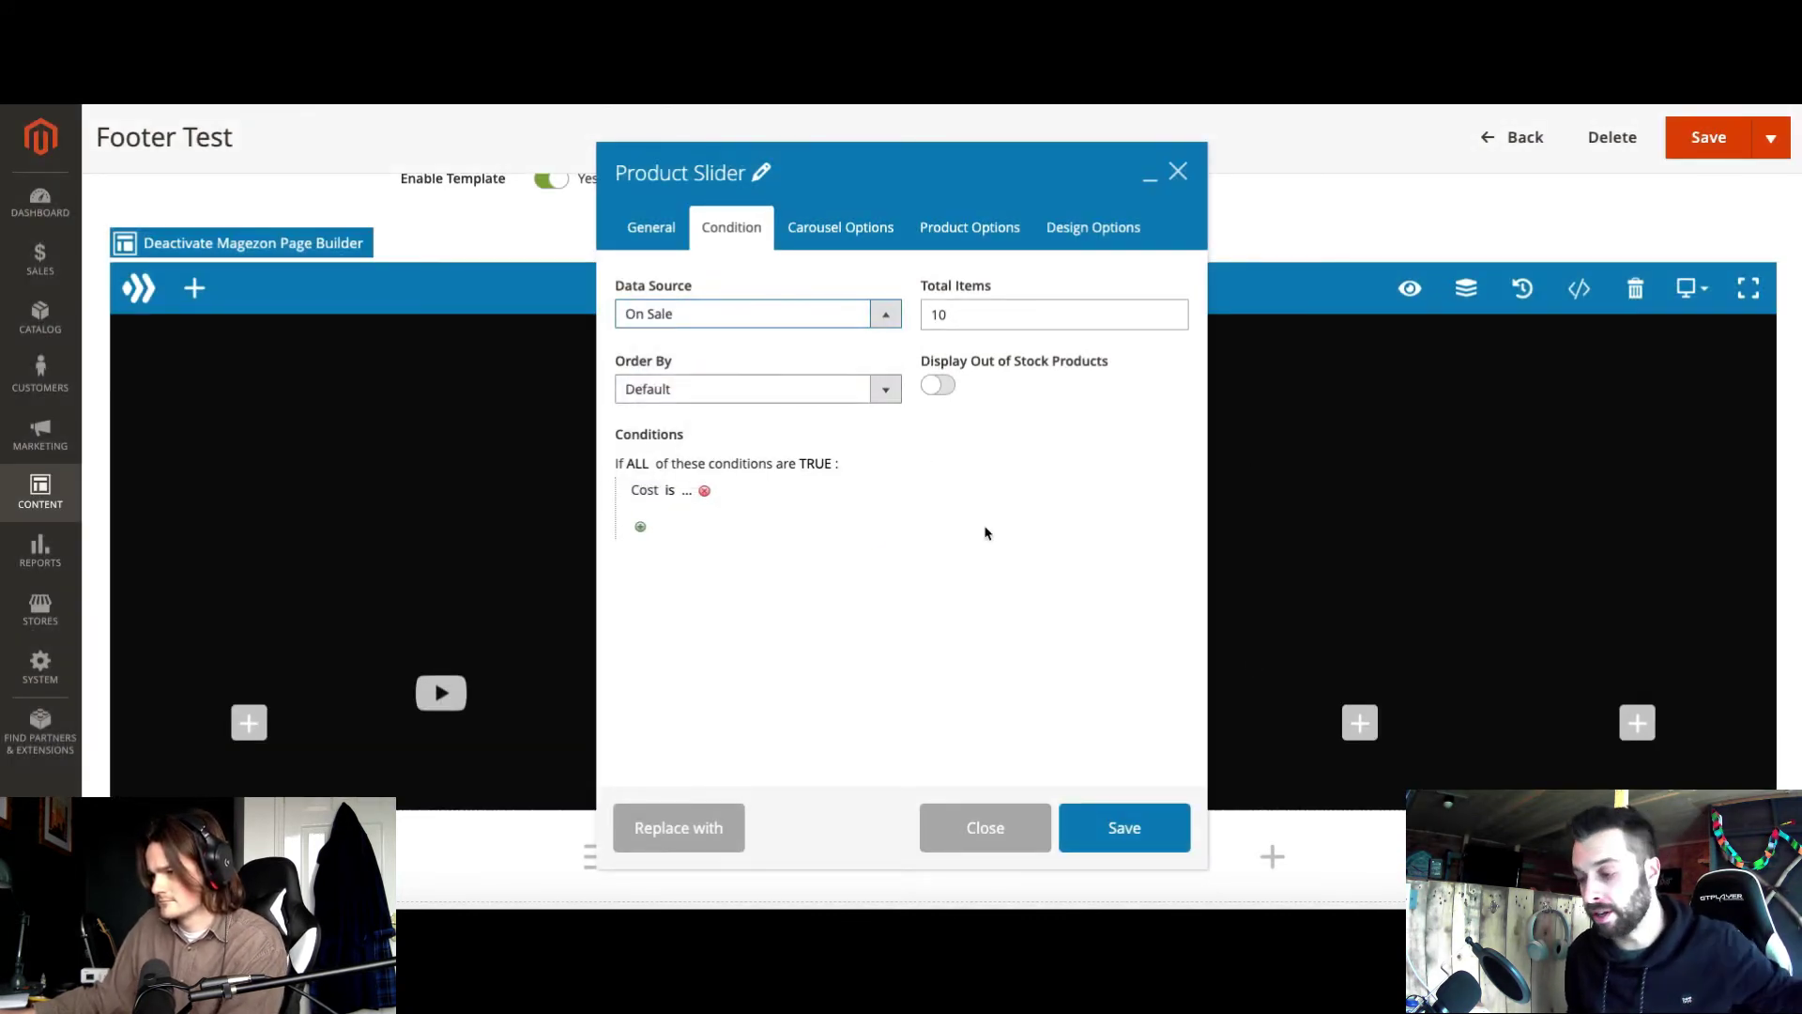
left_click(1144, 827)
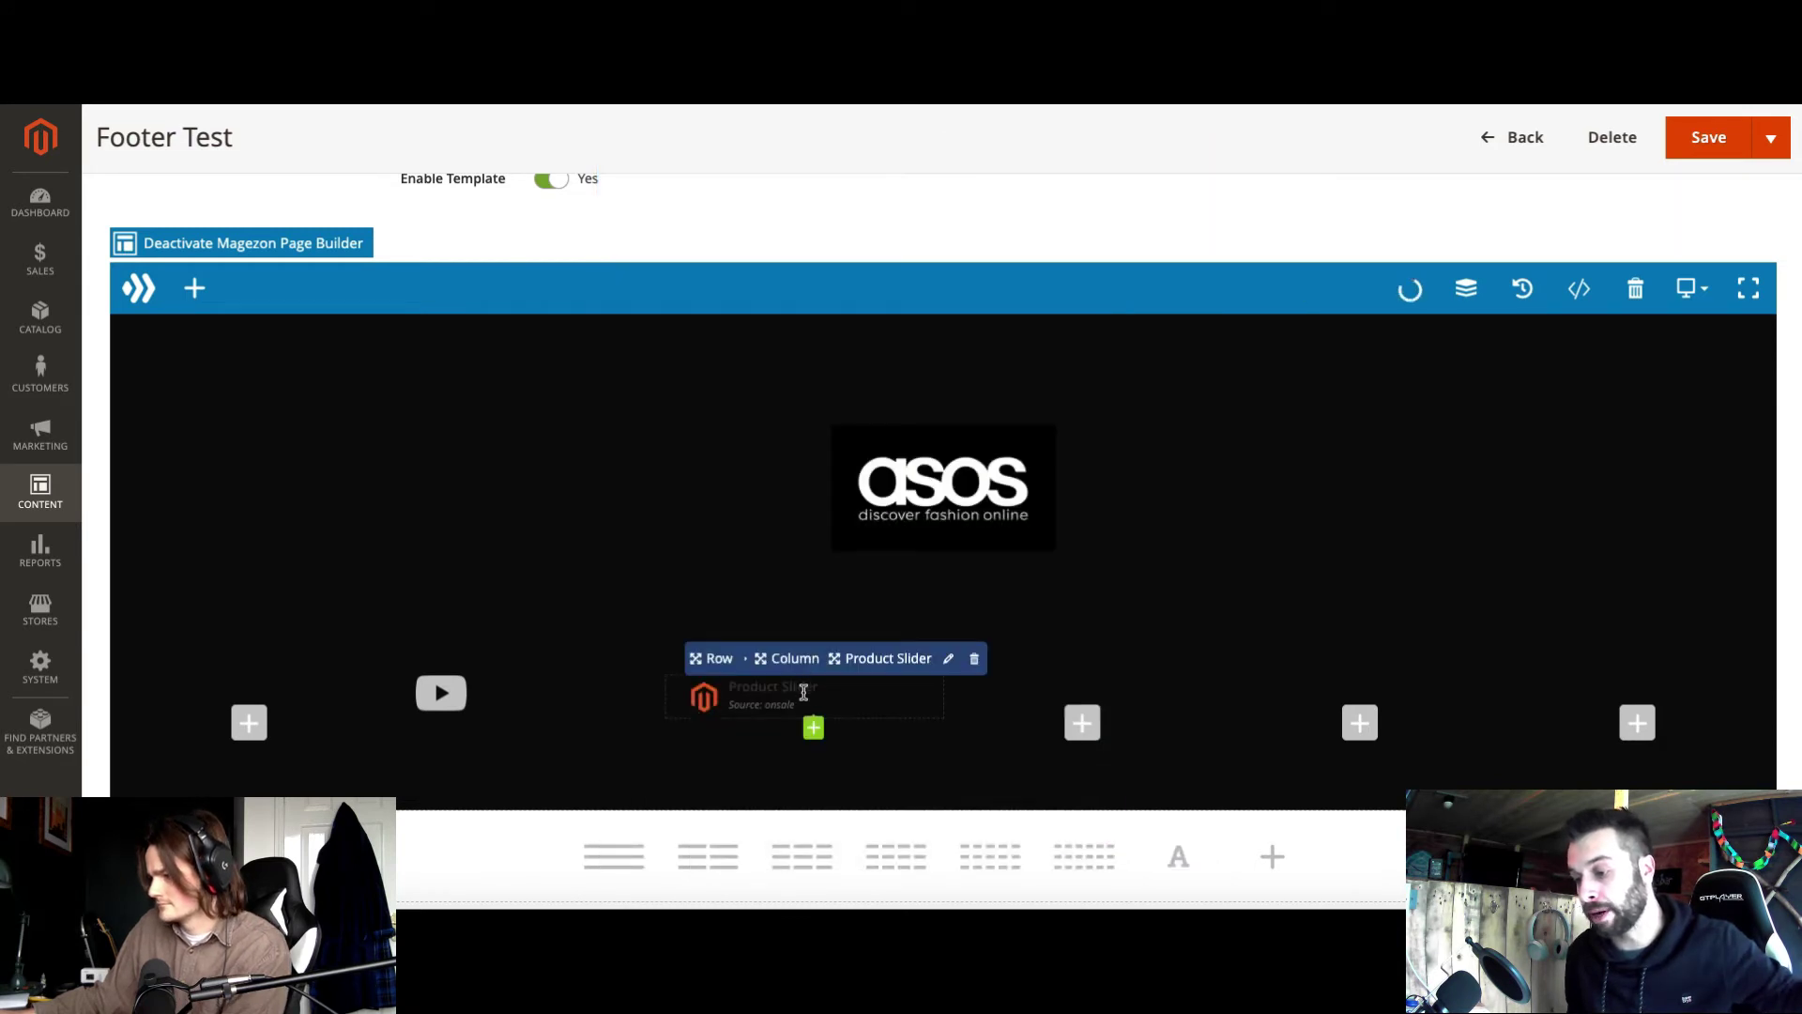
Step: Remove the YouTube image column and the two empty columns beside the slider
mouse_move(519, 658)
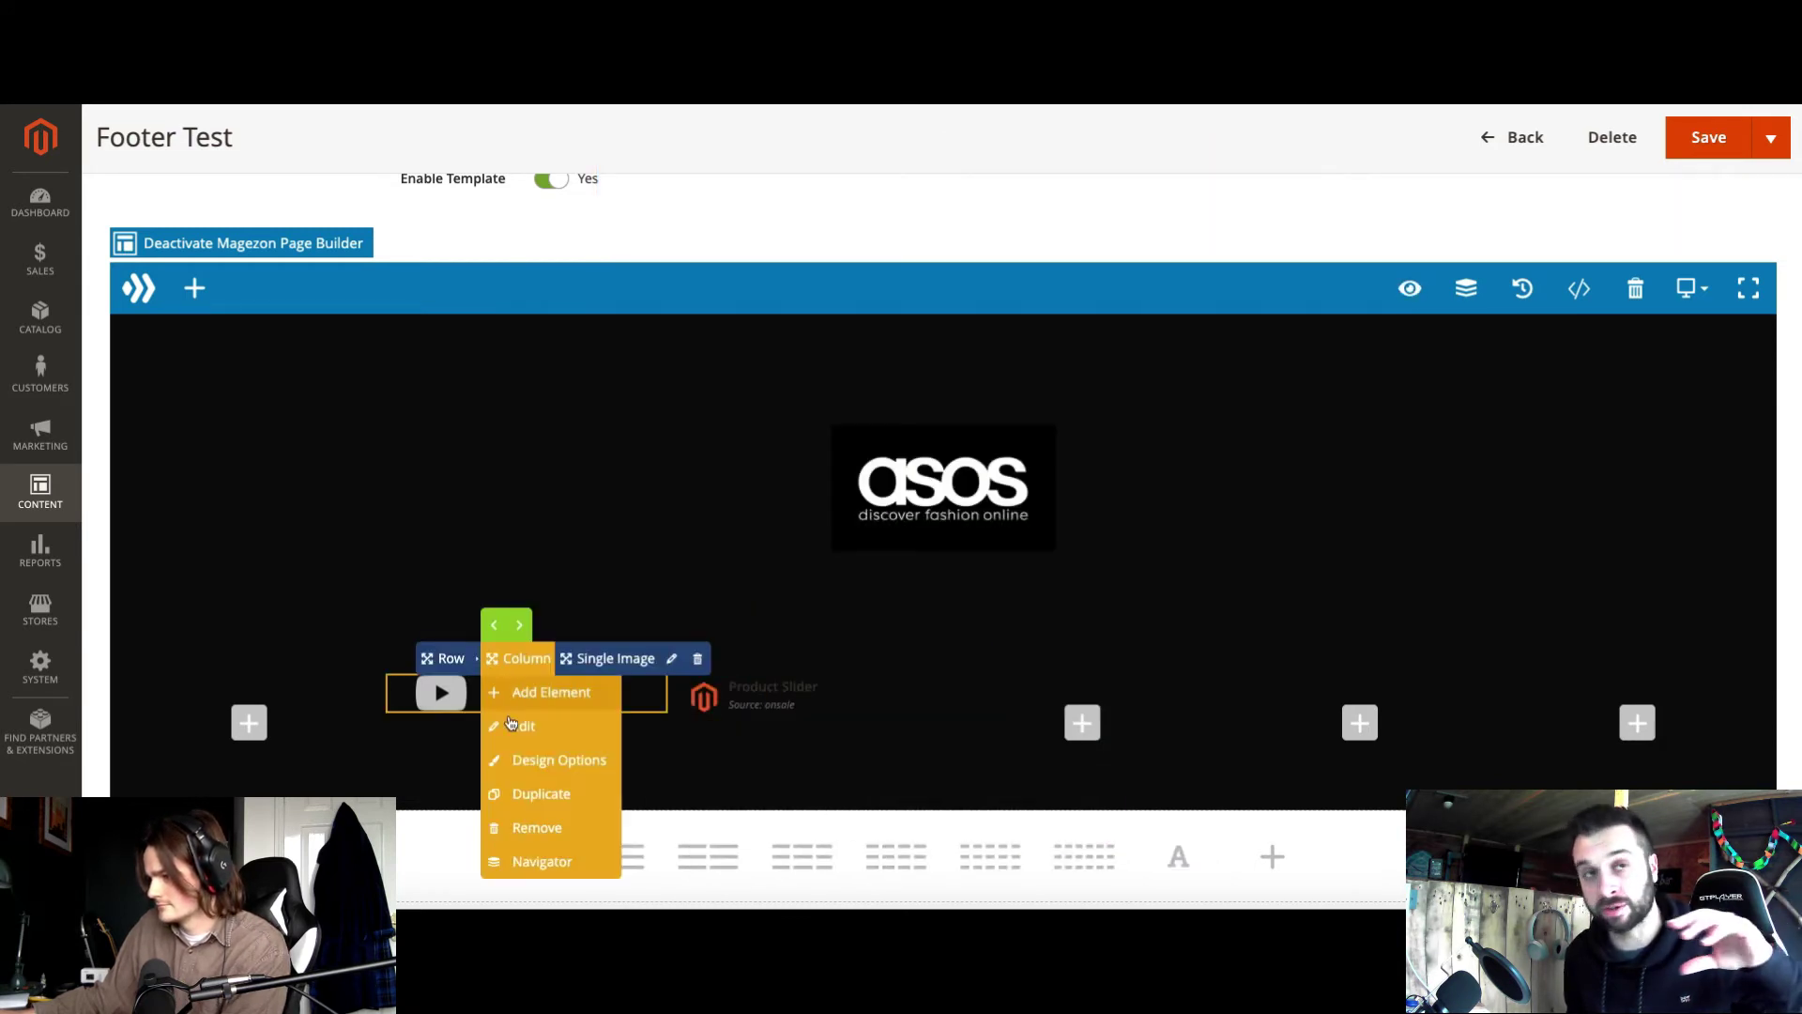
left_click(535, 830)
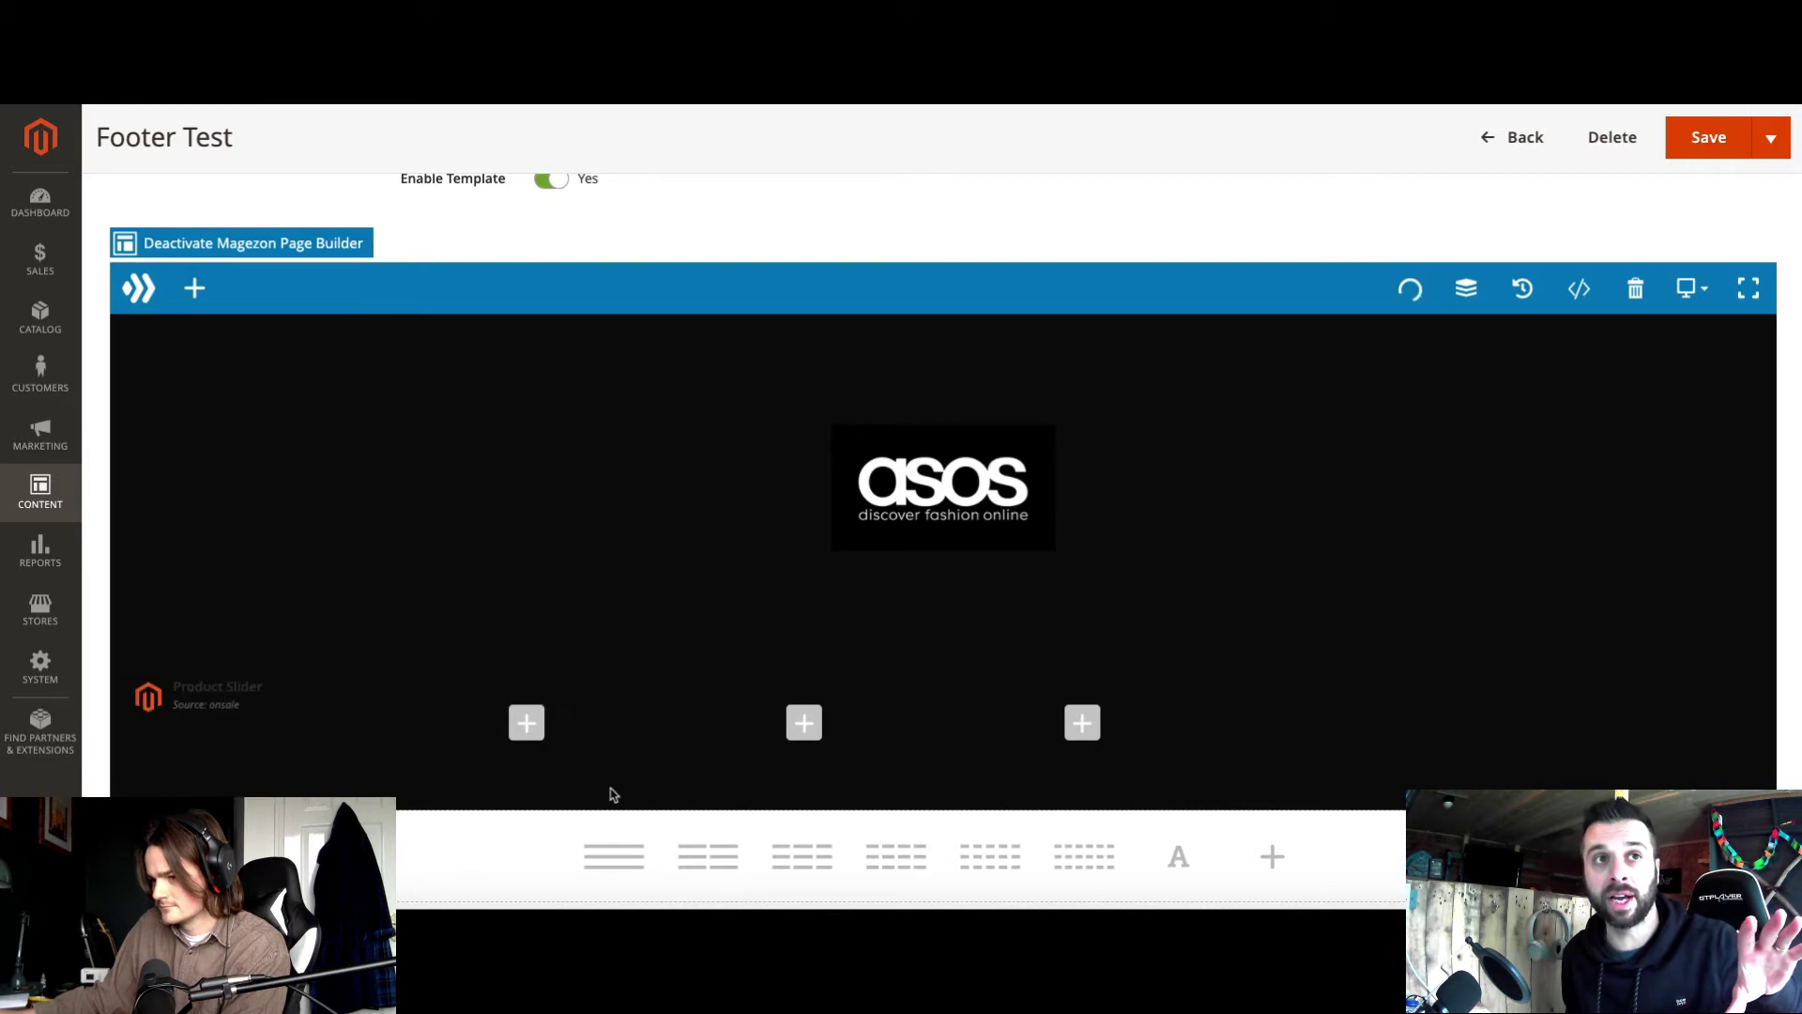
mouse_move(484, 658)
left_click(511, 821)
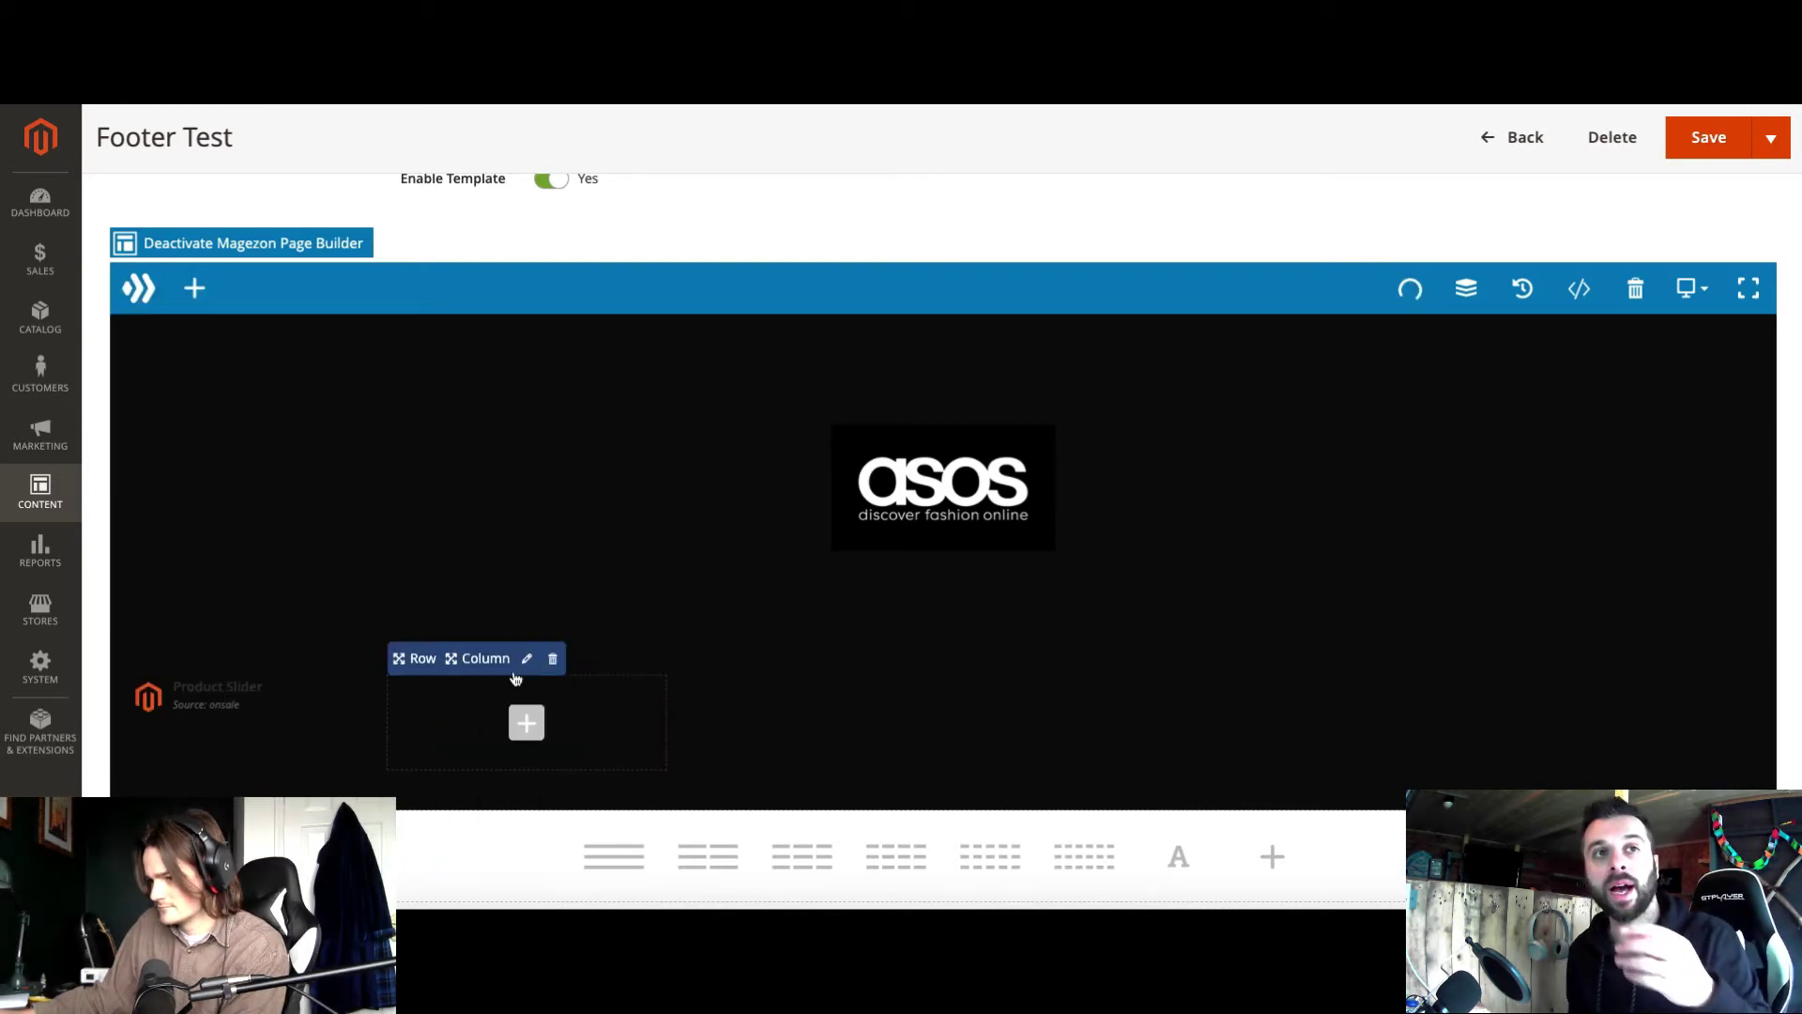
left_click(511, 826)
Step: Widen the On Sale Product Slider's column to full row width under Responsive Options and save
mouse_move(160, 658)
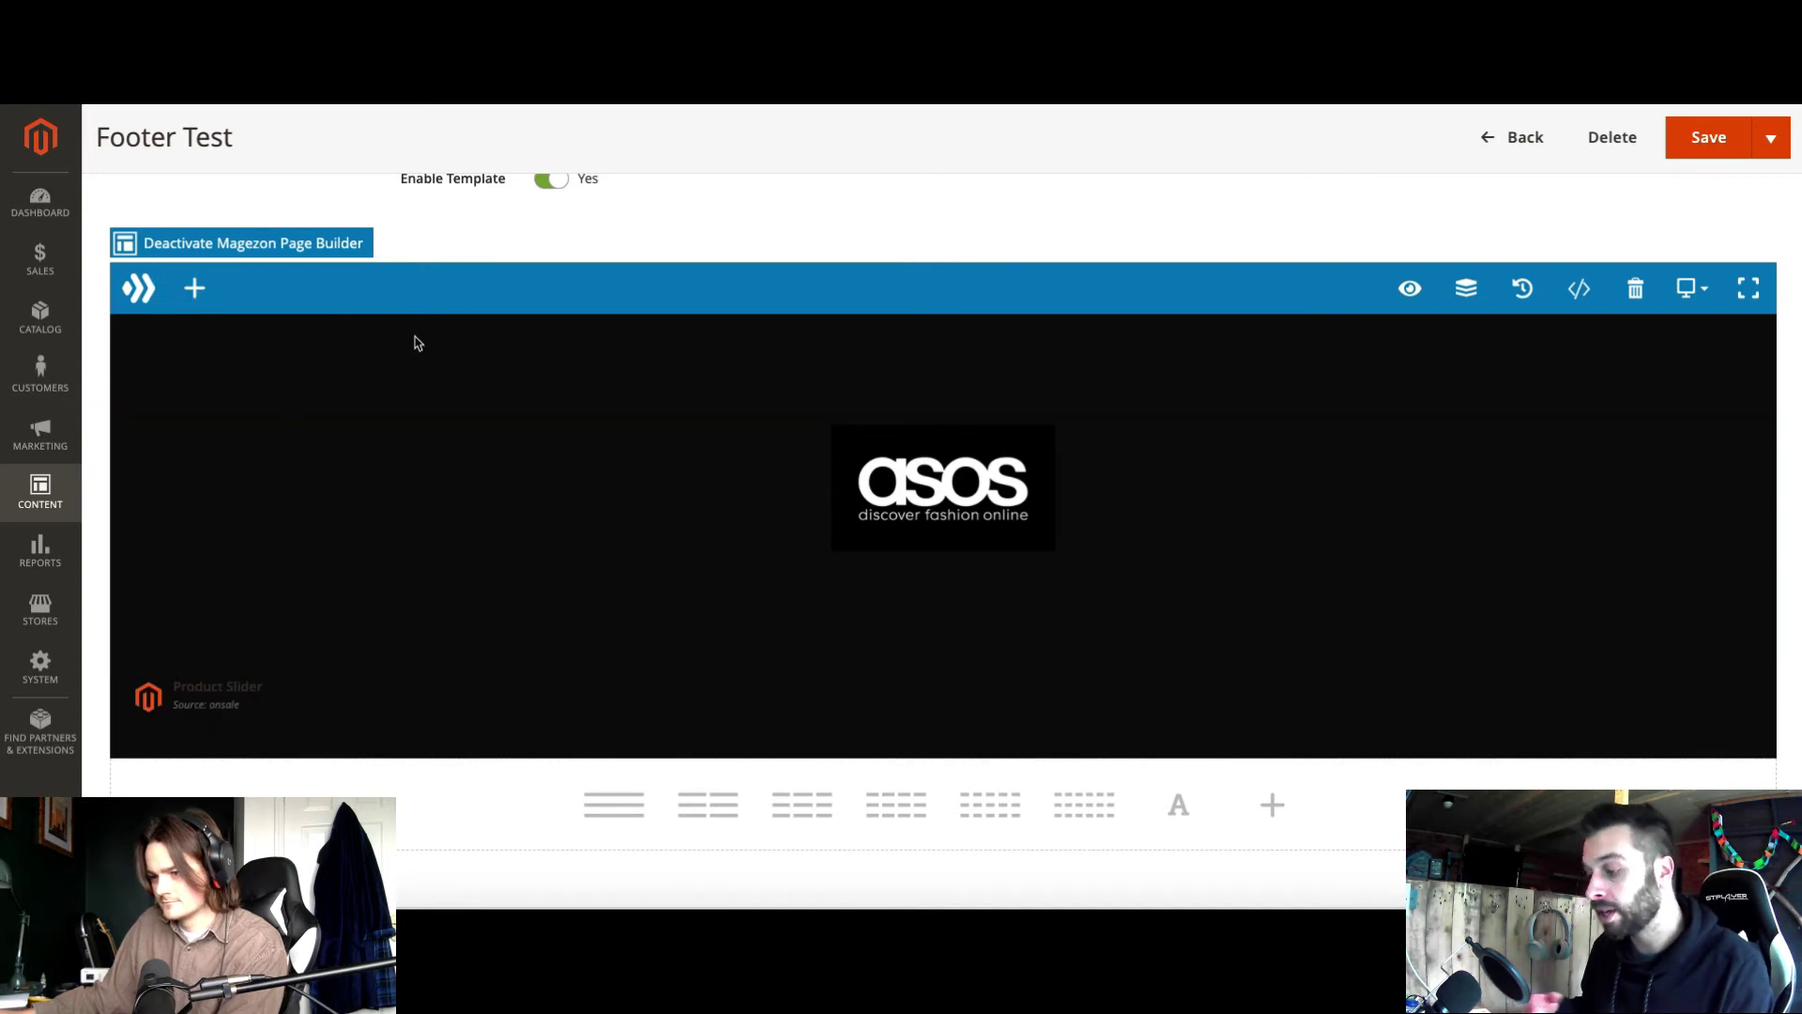
mouse_move(239, 657)
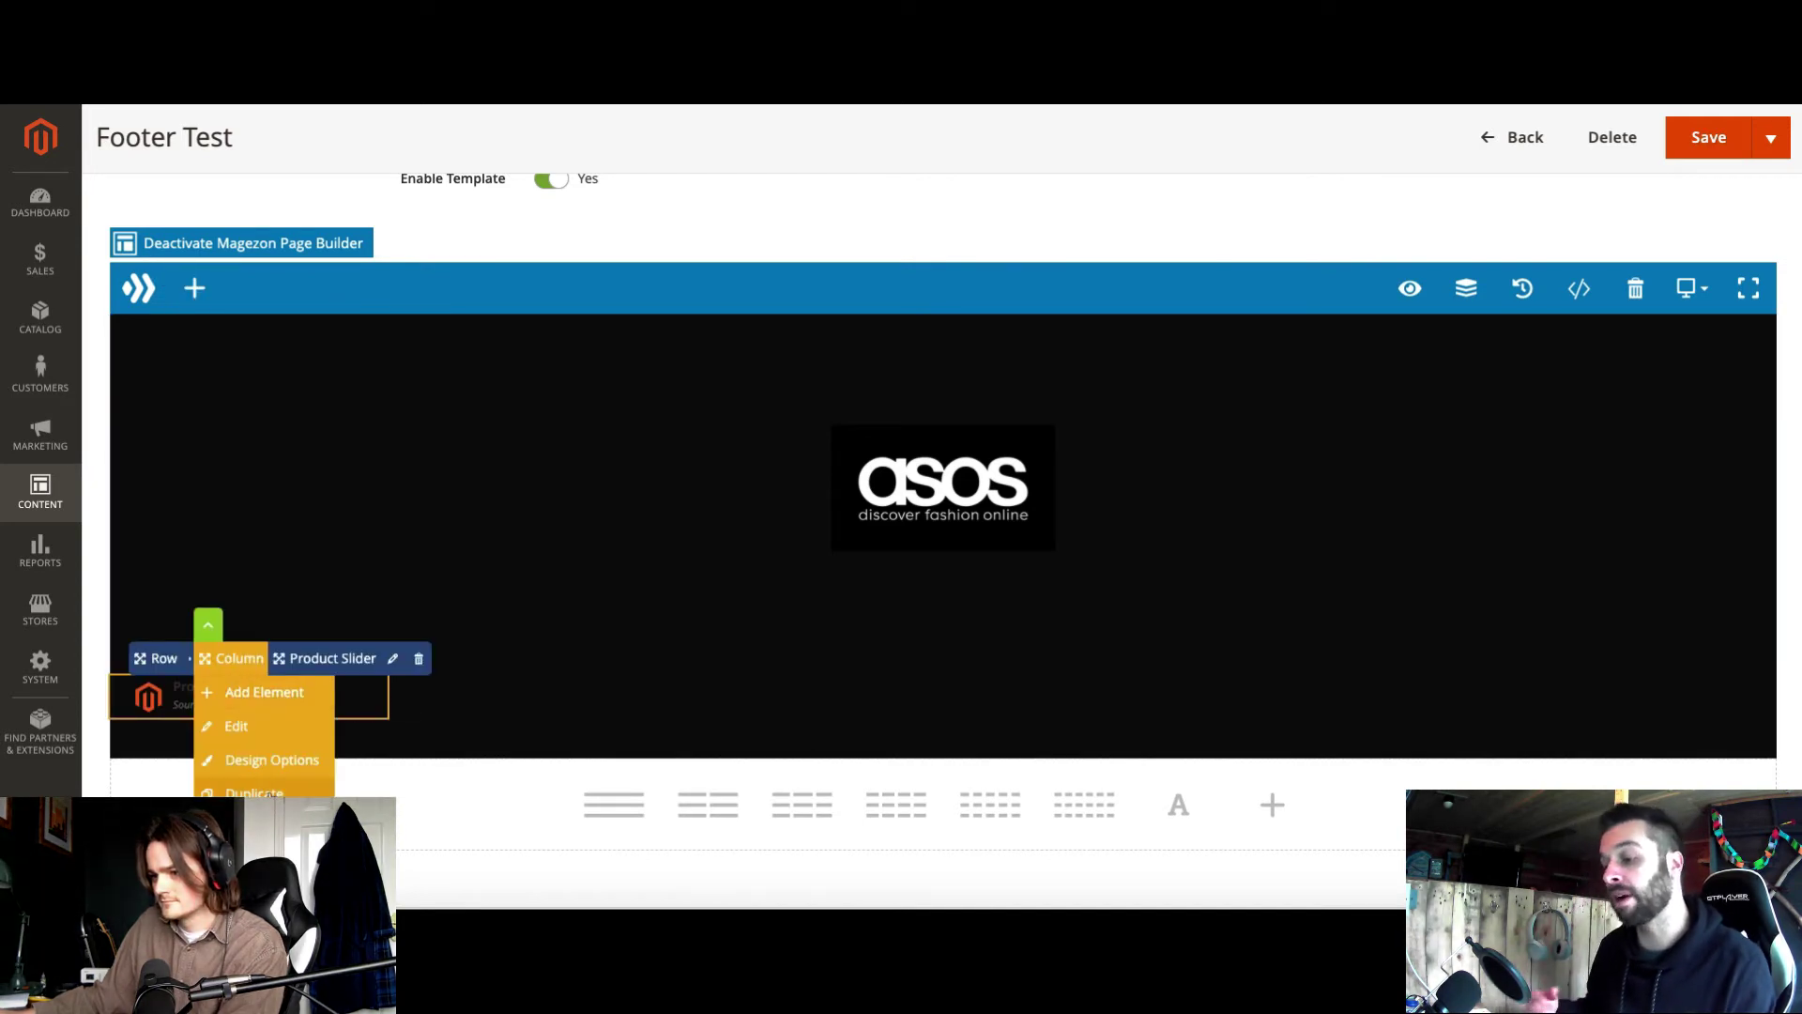
left_click(269, 731)
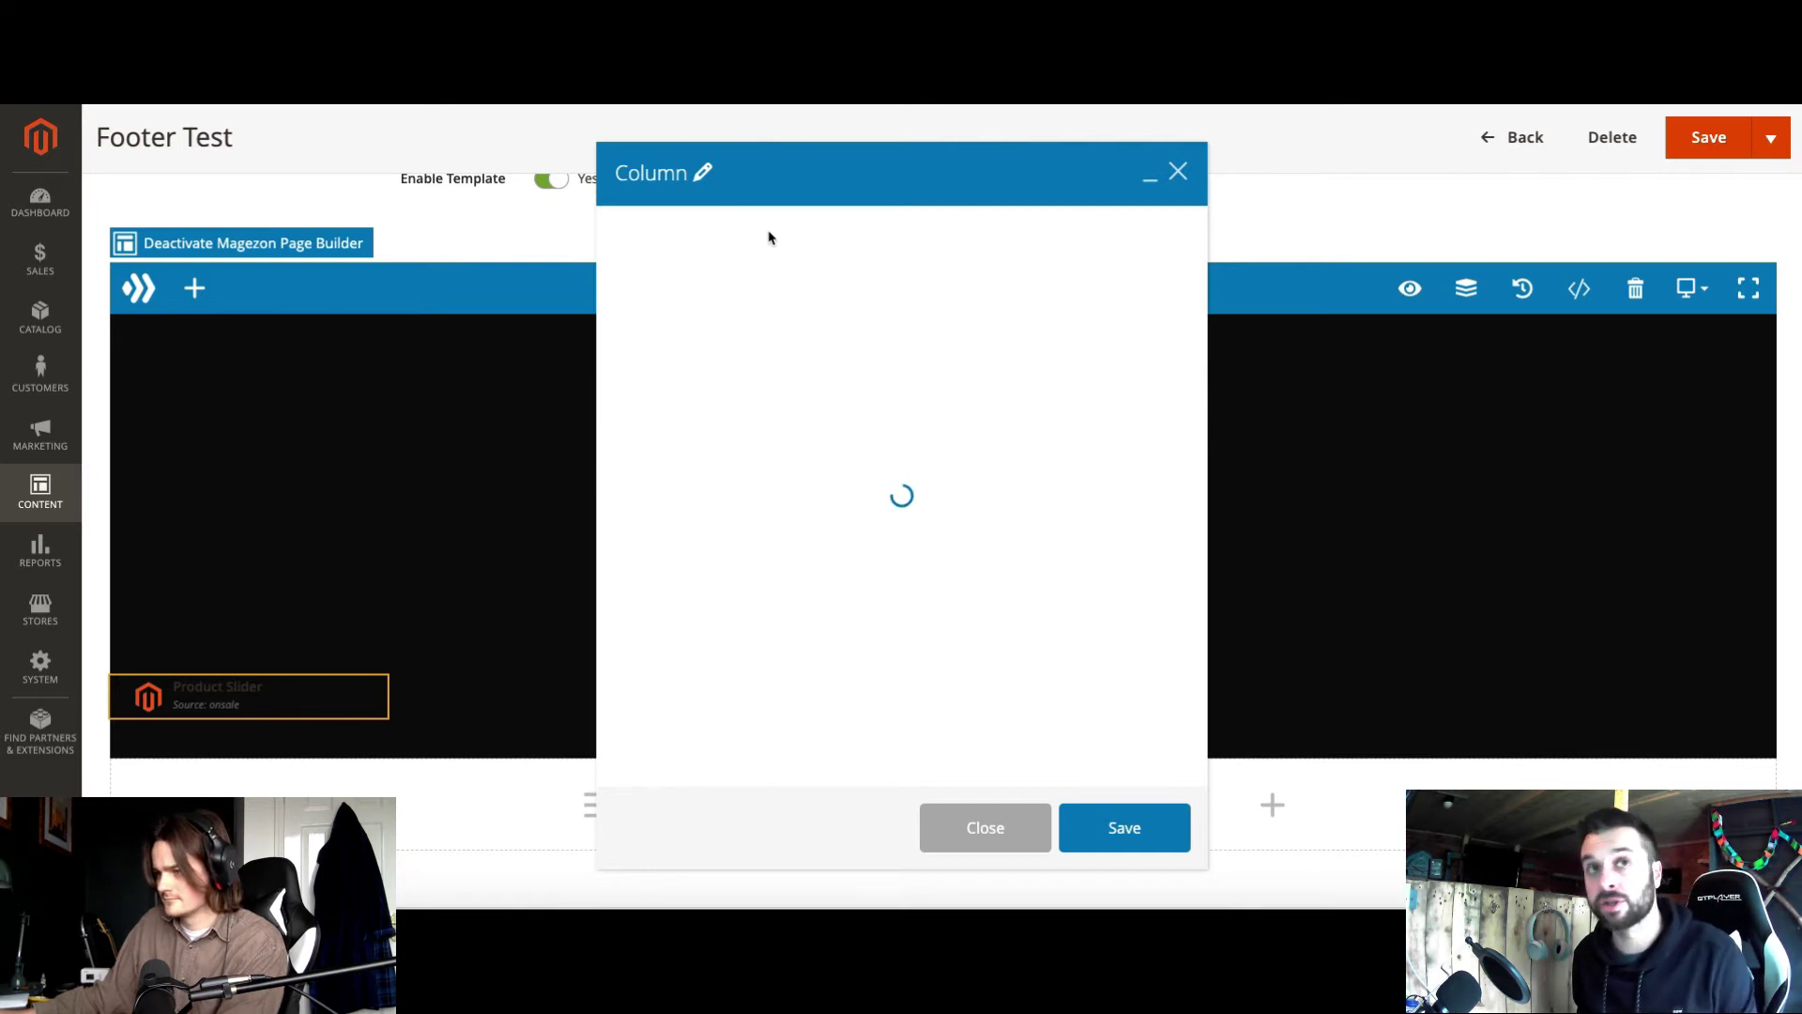
left_click(788, 229)
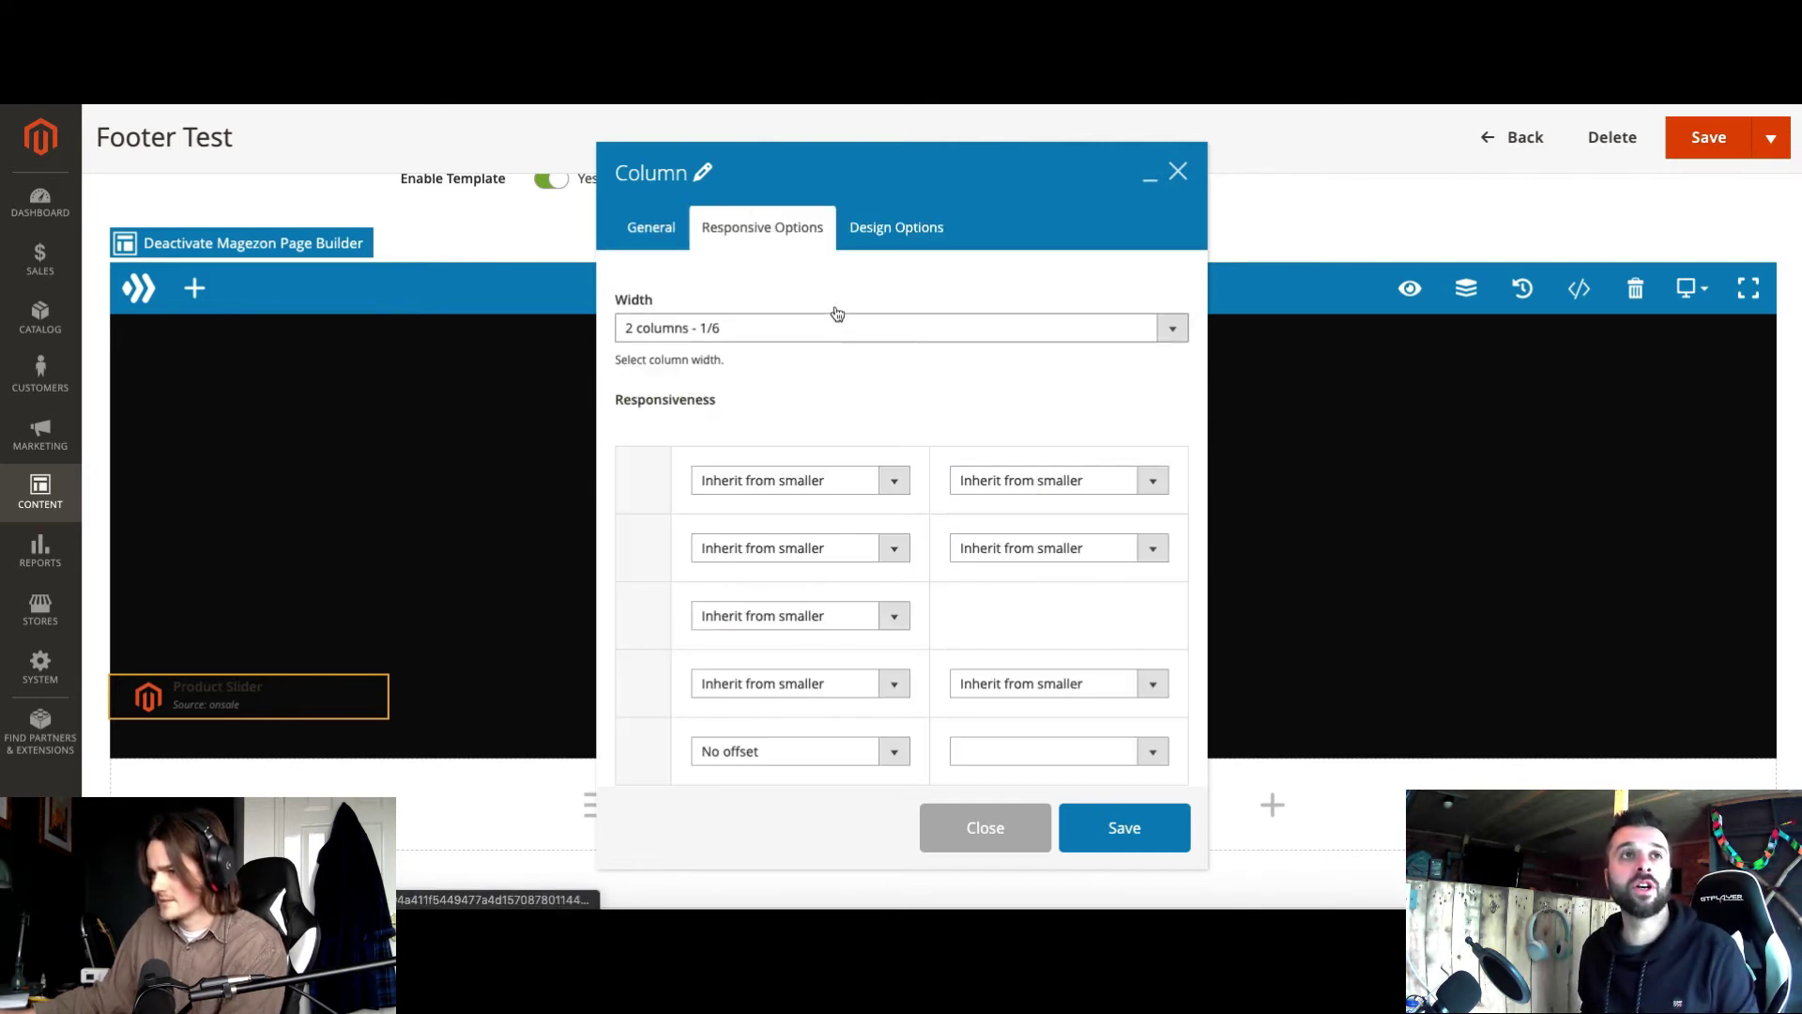
left_click(829, 346)
left_click(814, 310)
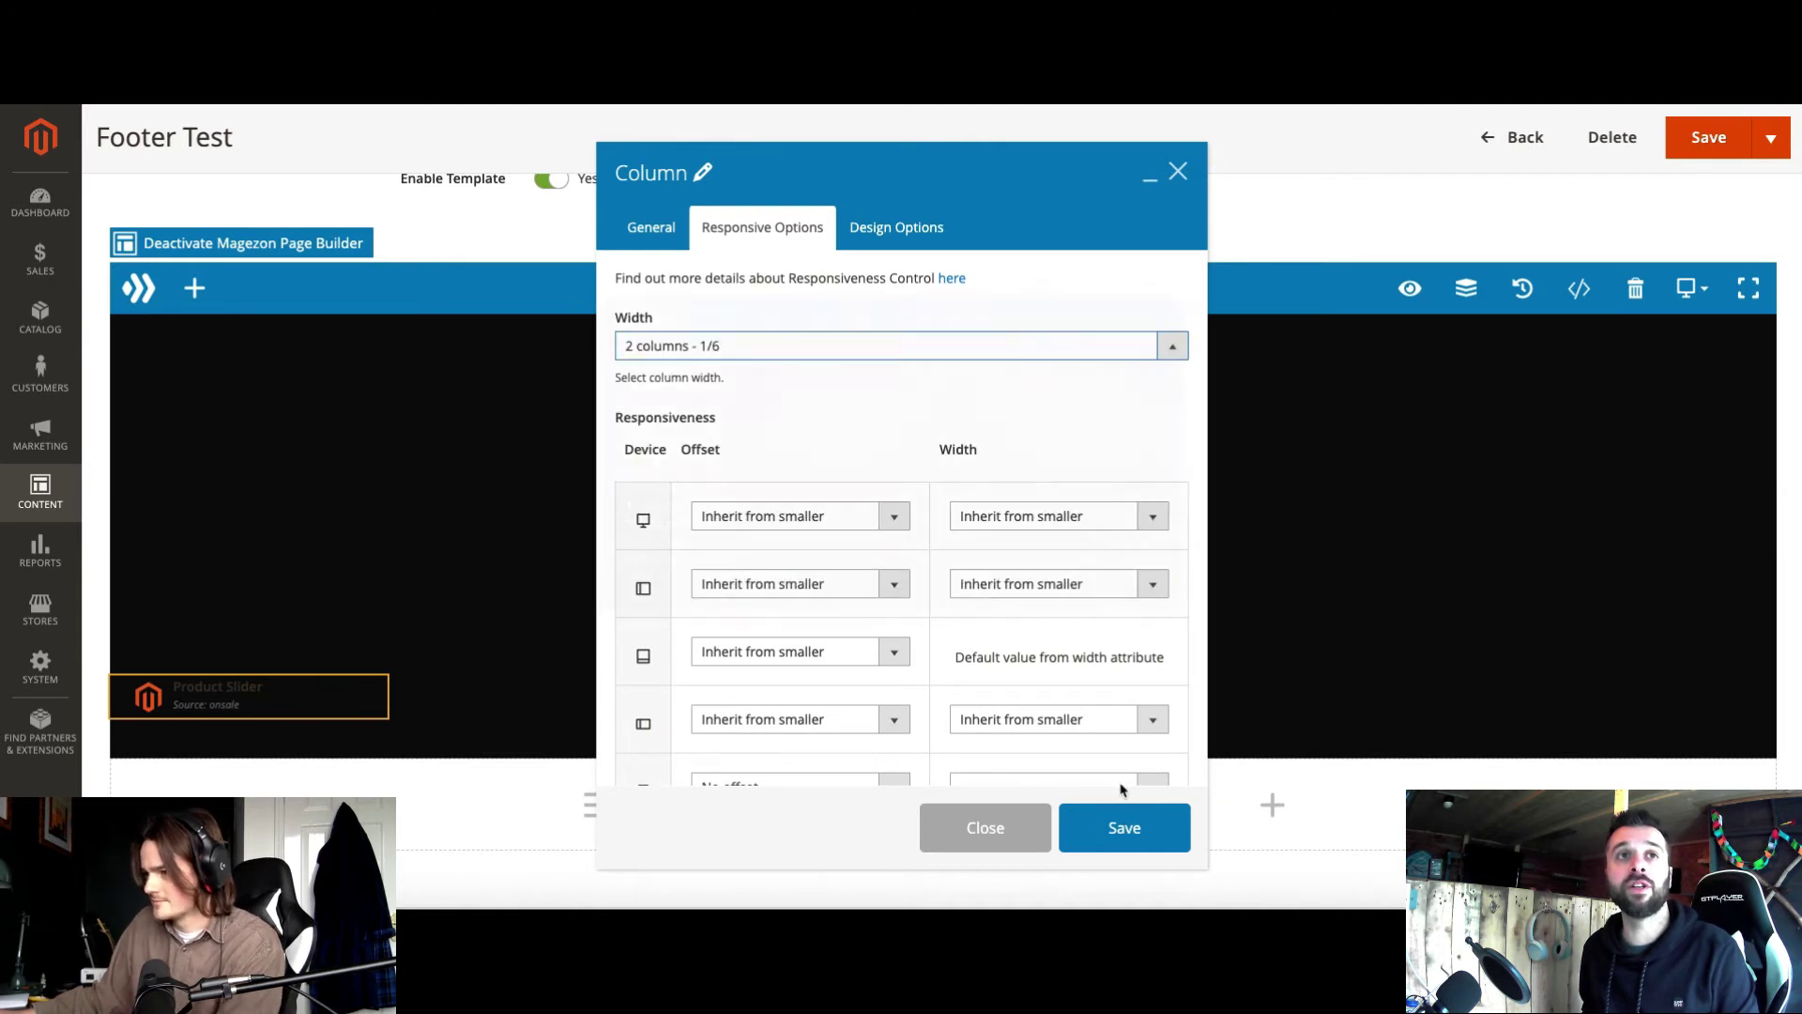
left_click(1129, 826)
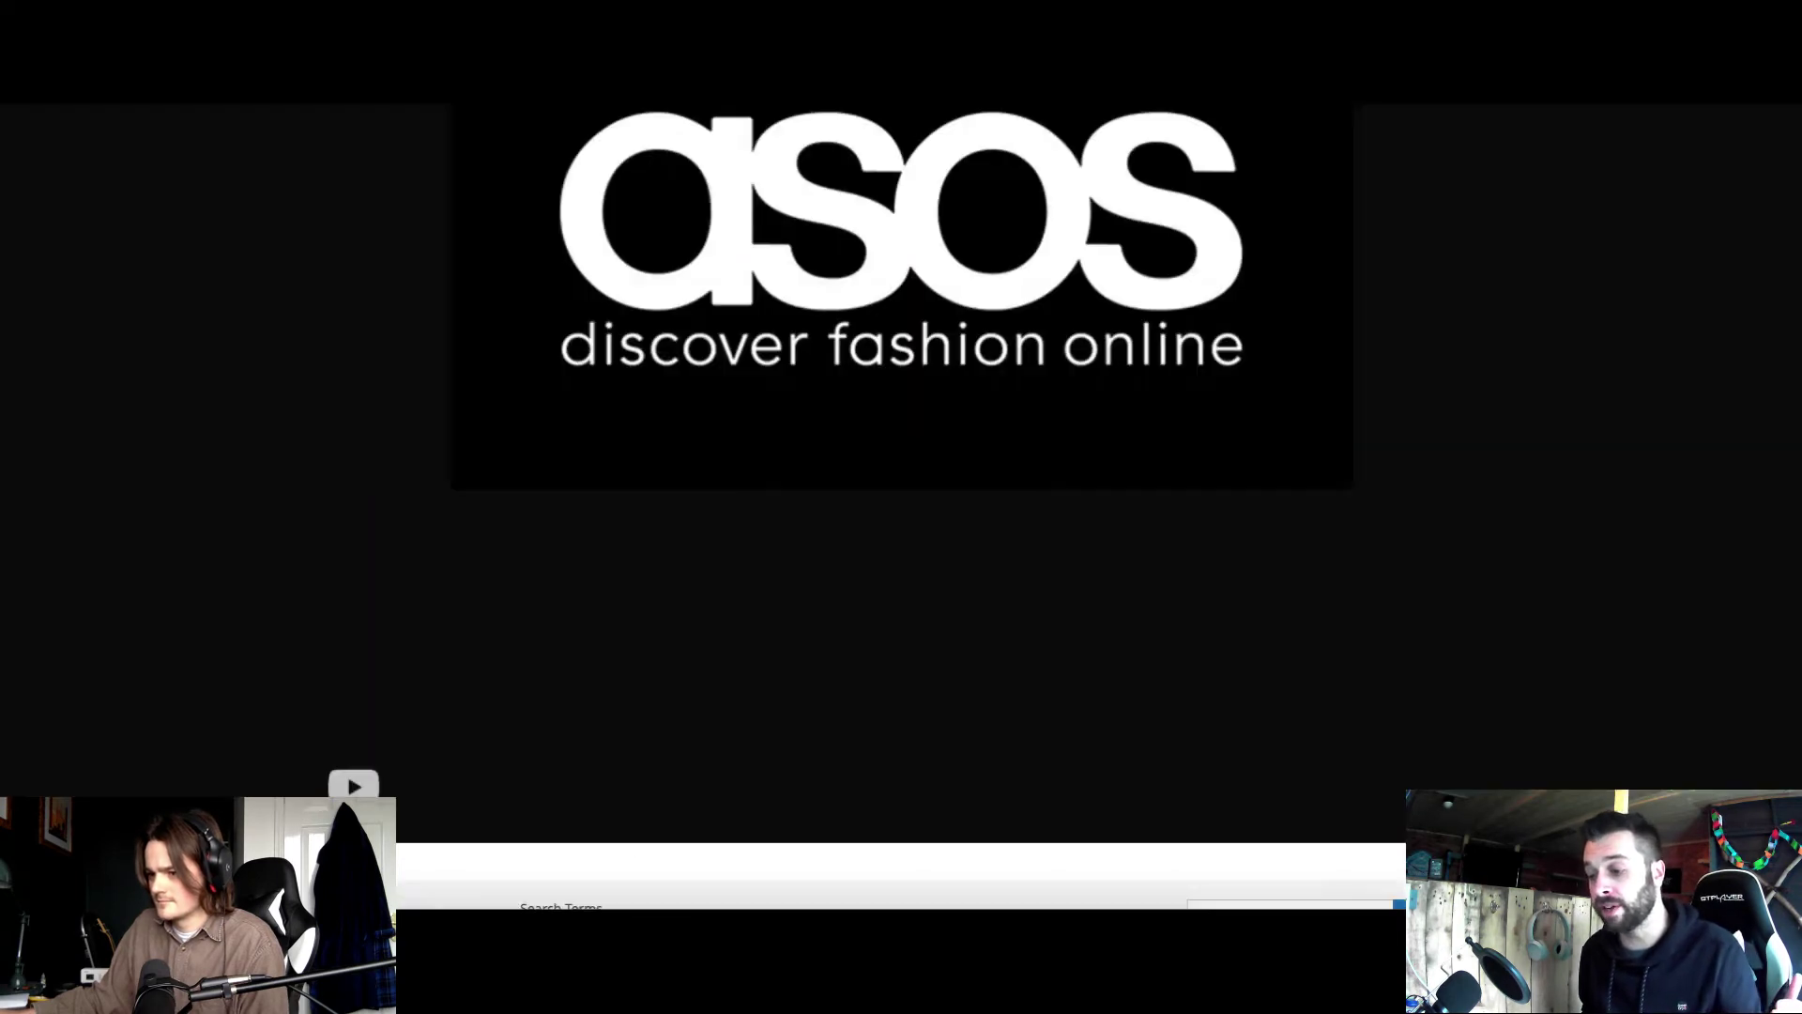
scroll(1124, 753, "up", 5)
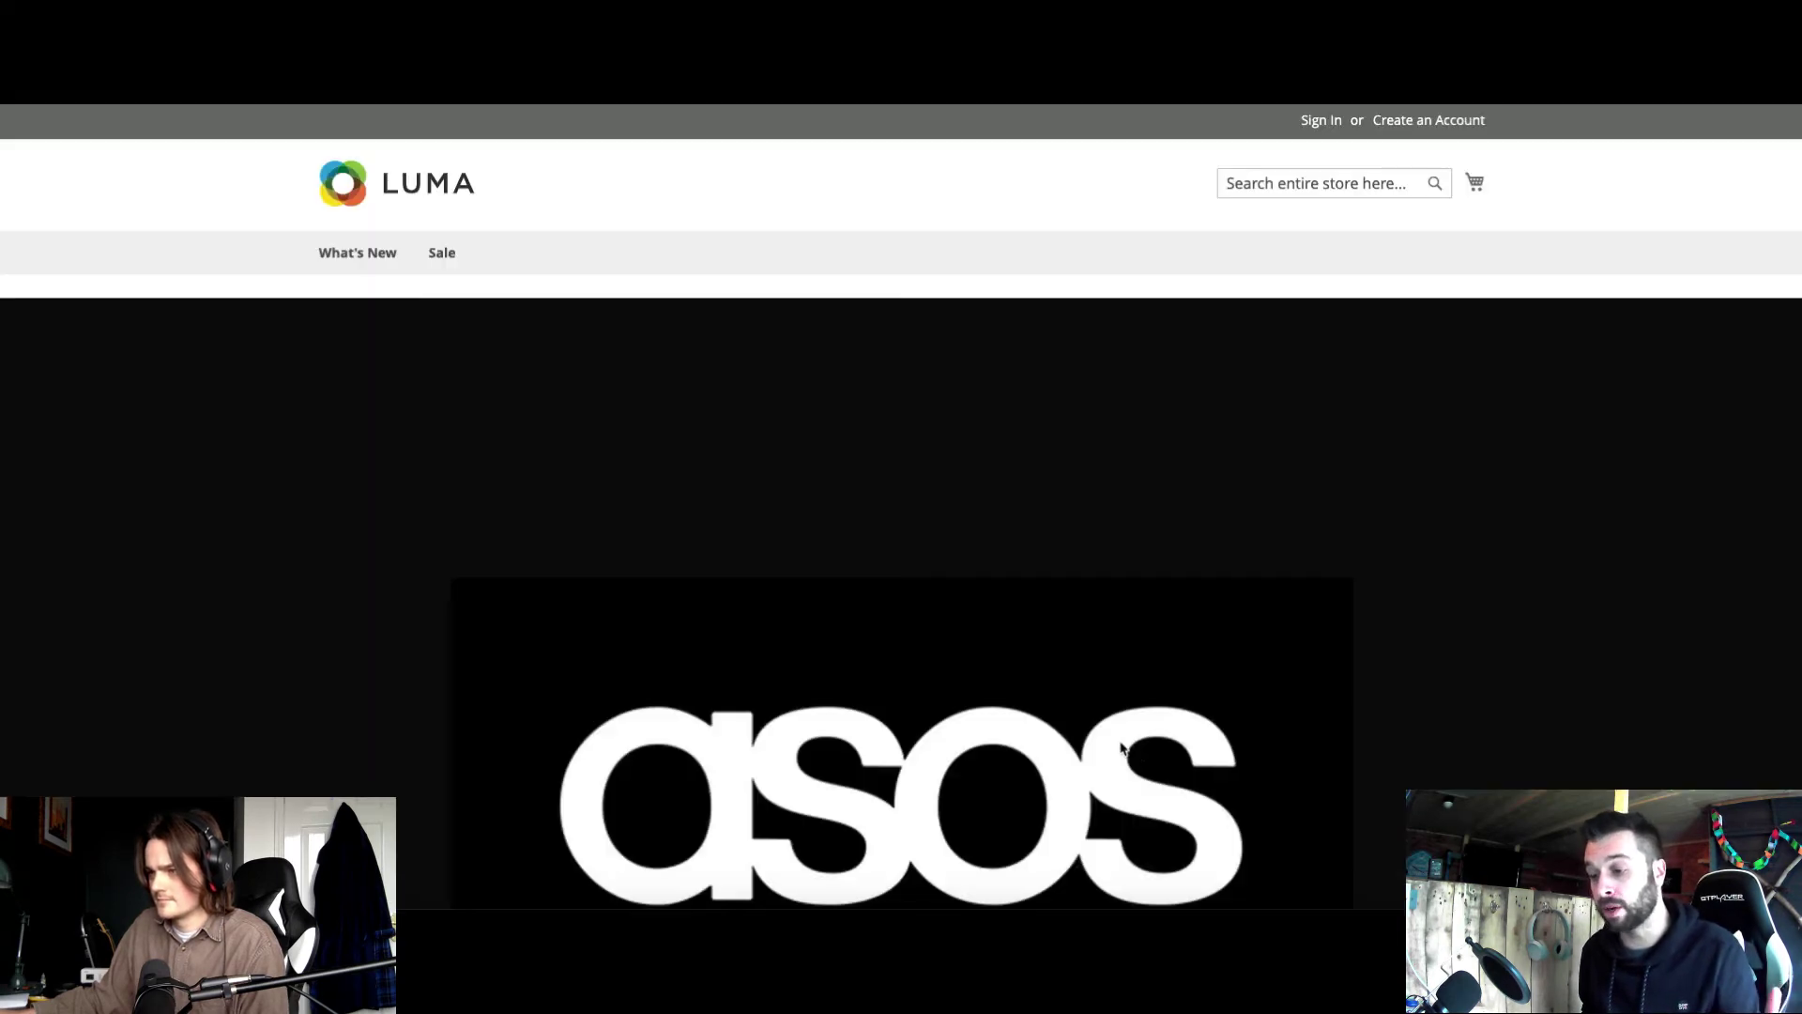
scroll(1124, 752, "down", 7)
scroll(1123, 752, "up", 1)
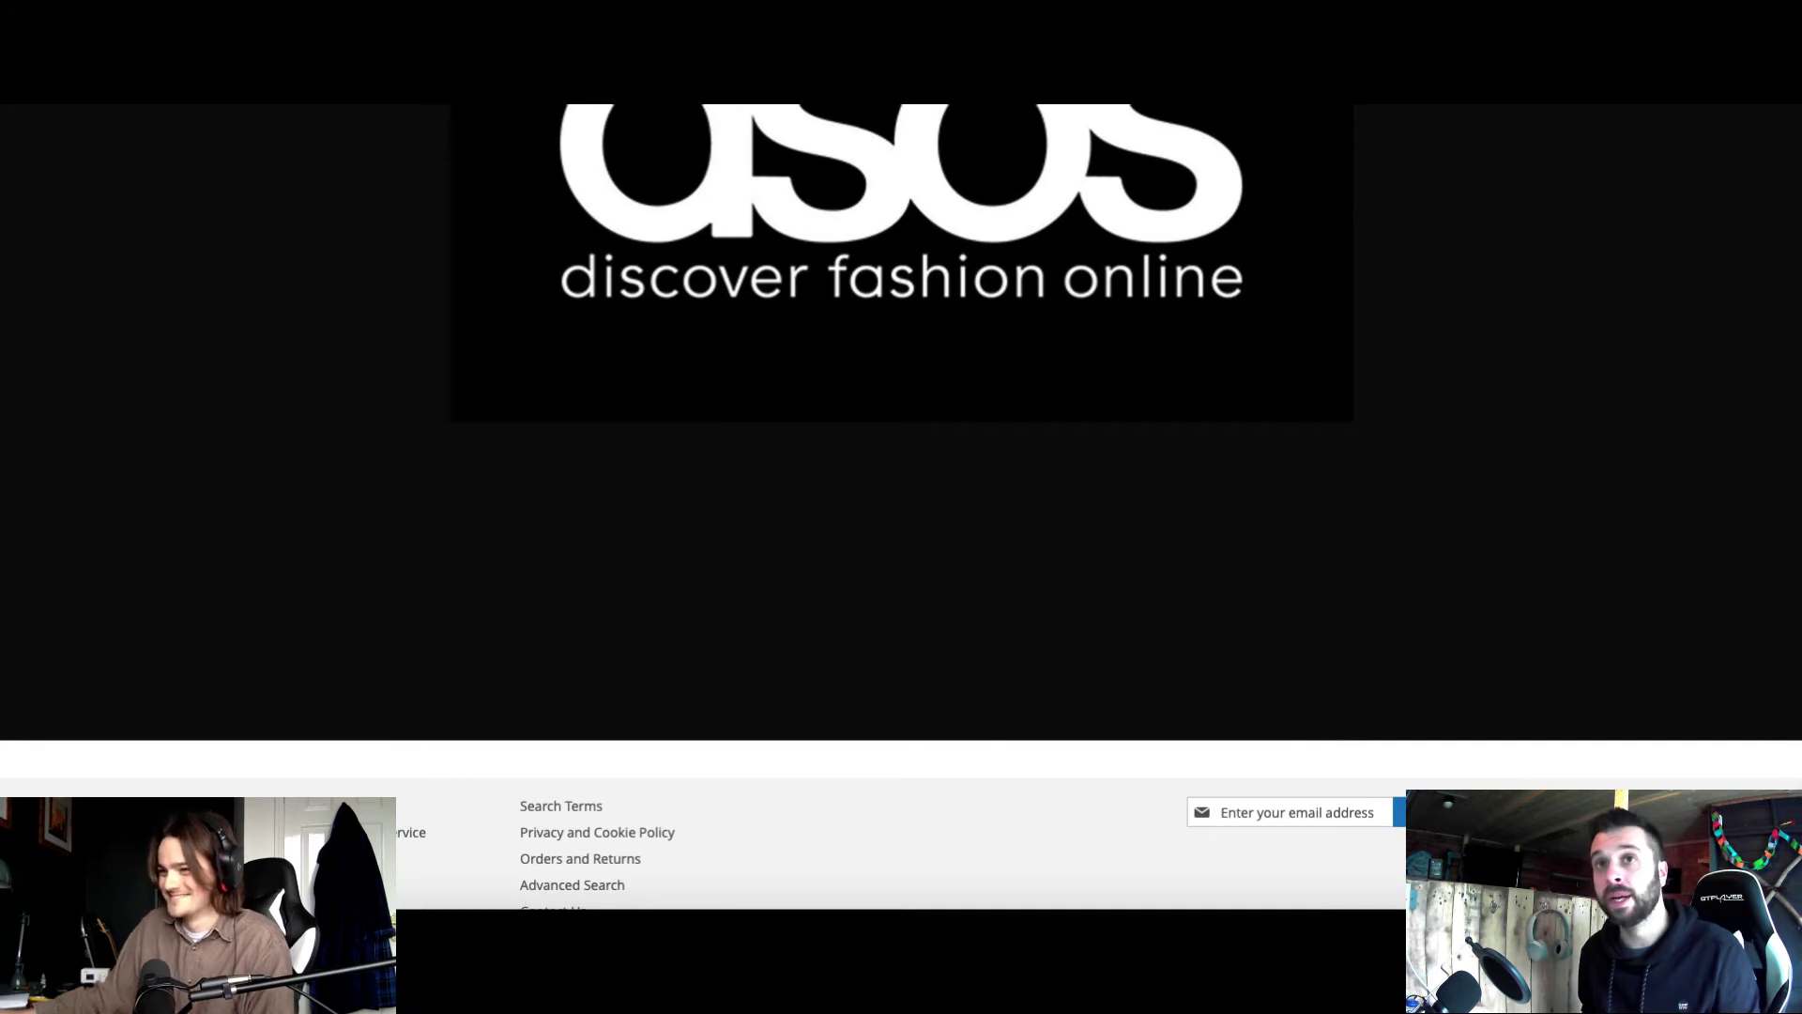
key("ctrl+Tab")
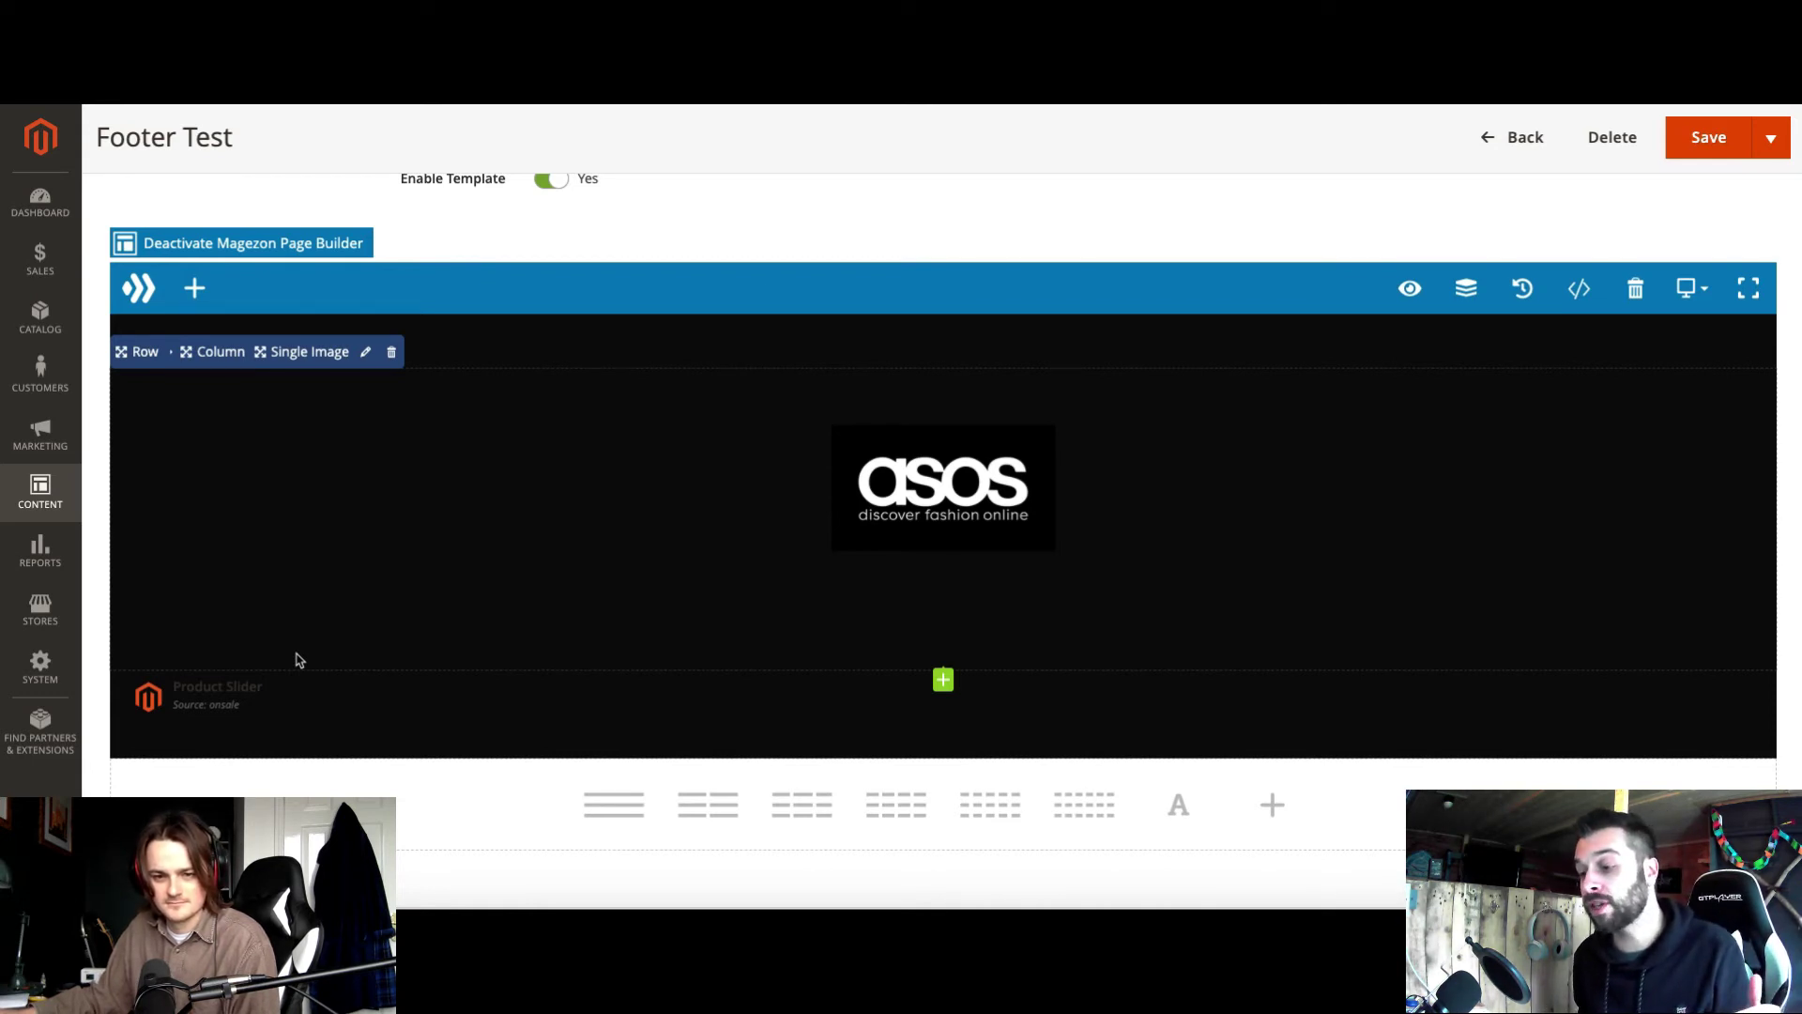
Step: Go back from the Footer Test editor to the Magezon Page Builder Templates grid
mouse_move(159, 658)
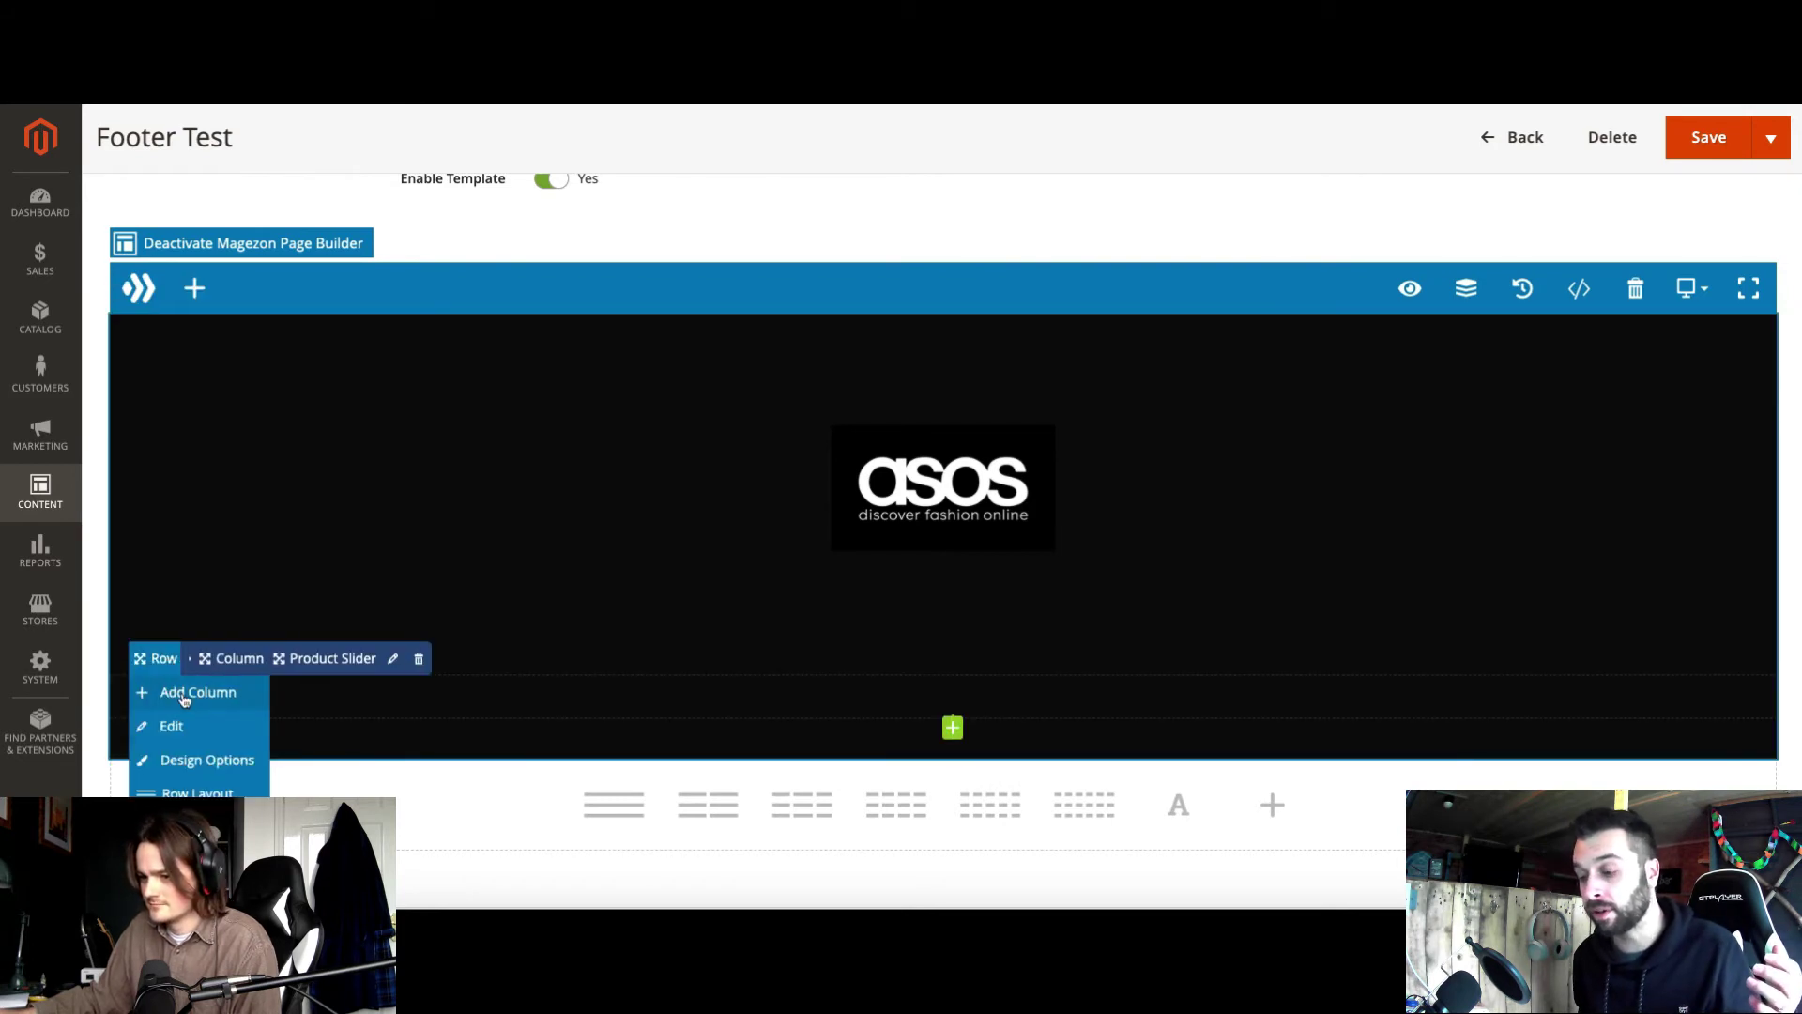
scroll(732, 375, "up", 2)
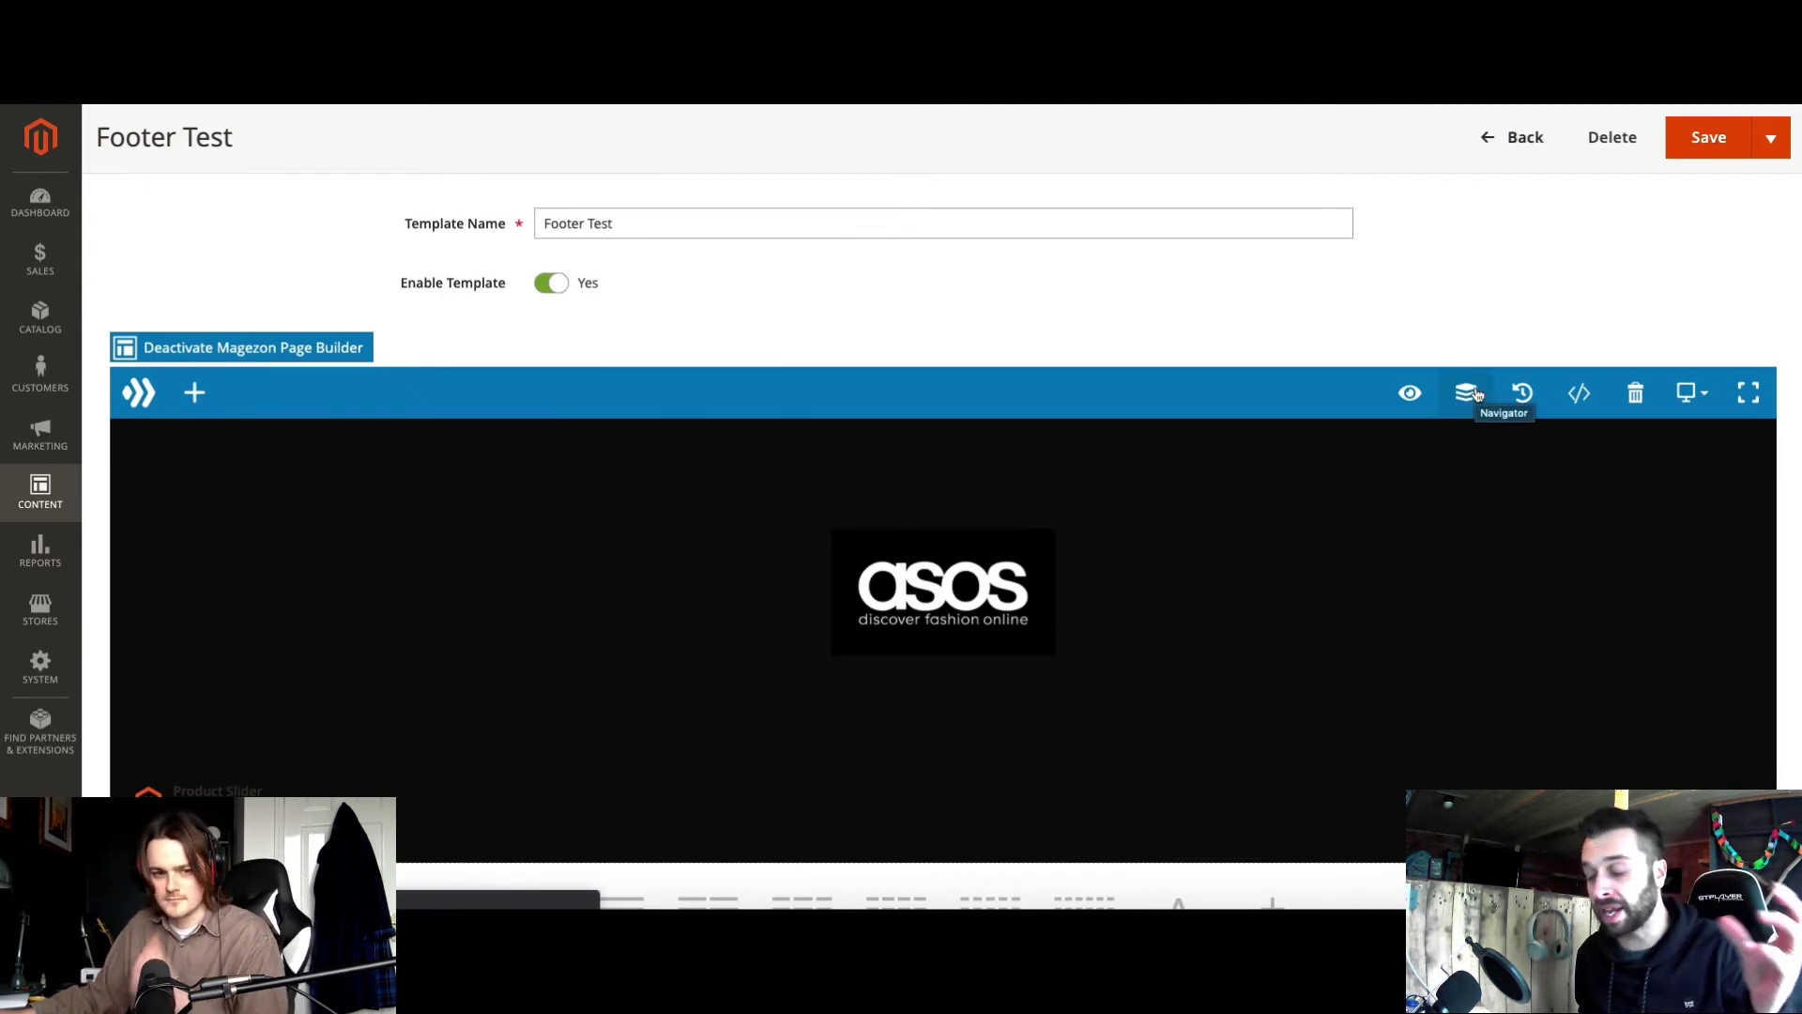
key("alt+Left")
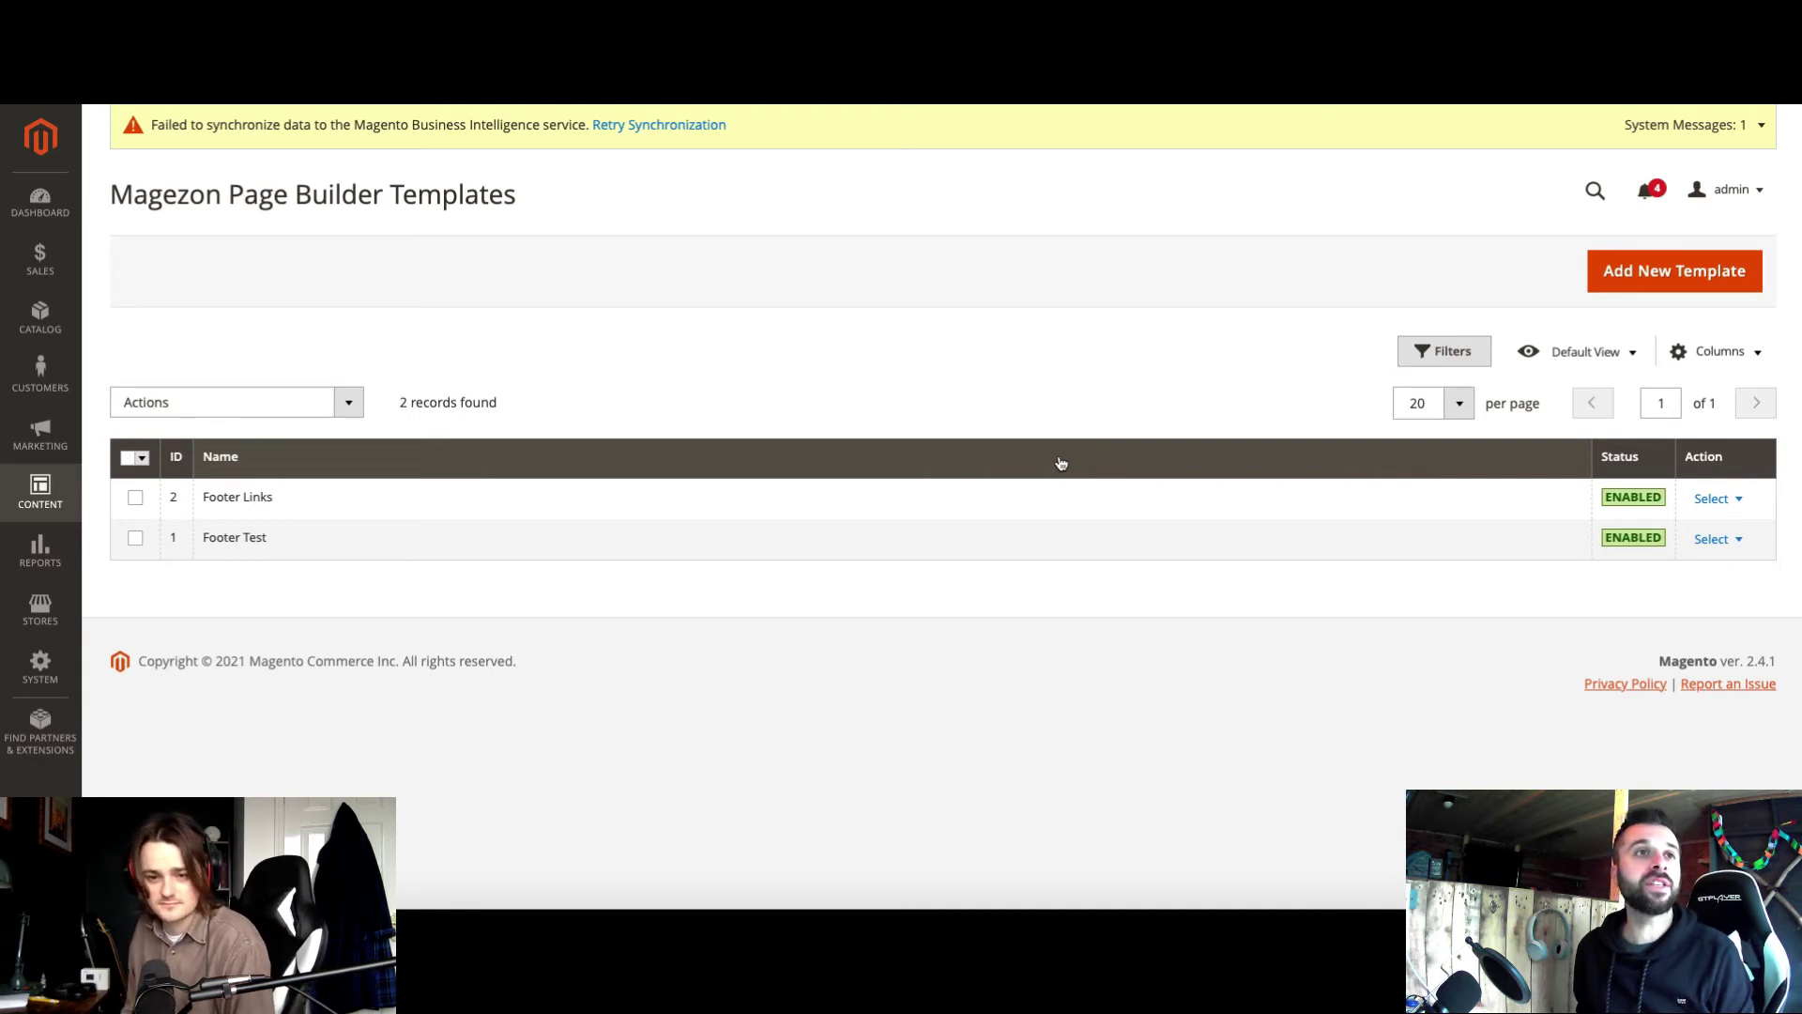
Step: Add a new template named 'Main Footer', leaving Enable Template on Yes
left_click(1707, 272)
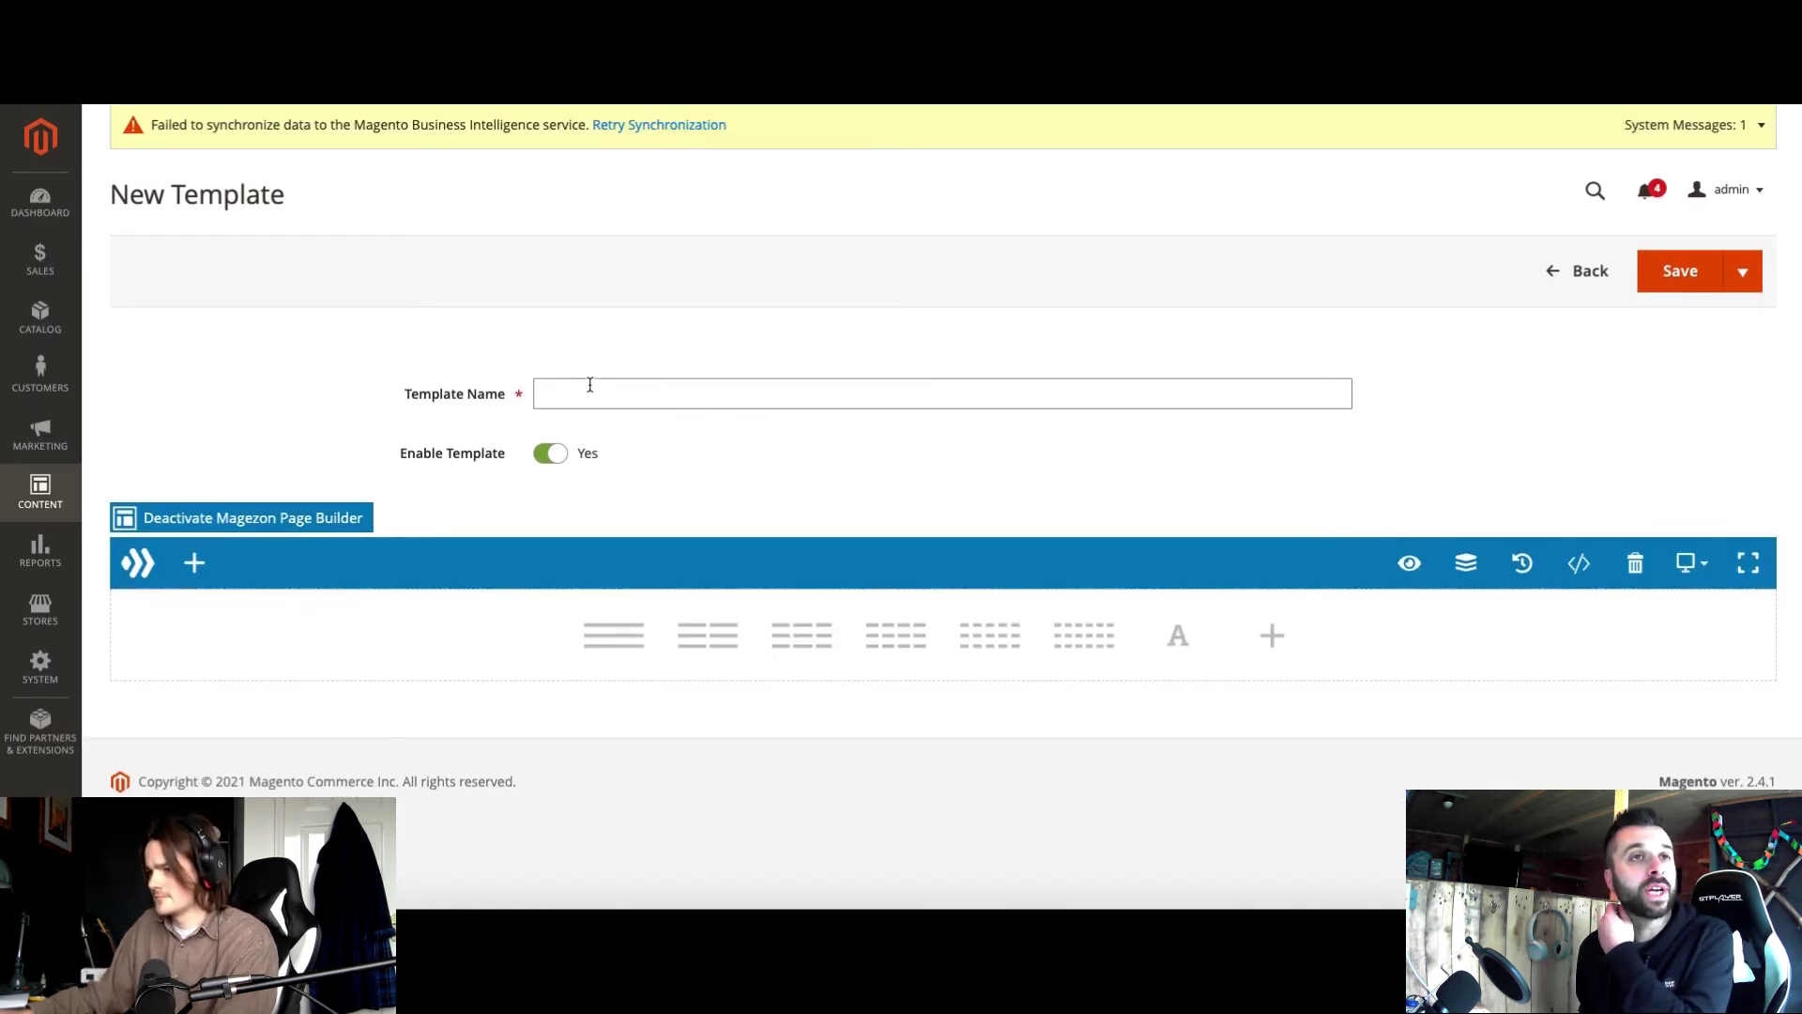
left_click(589, 387)
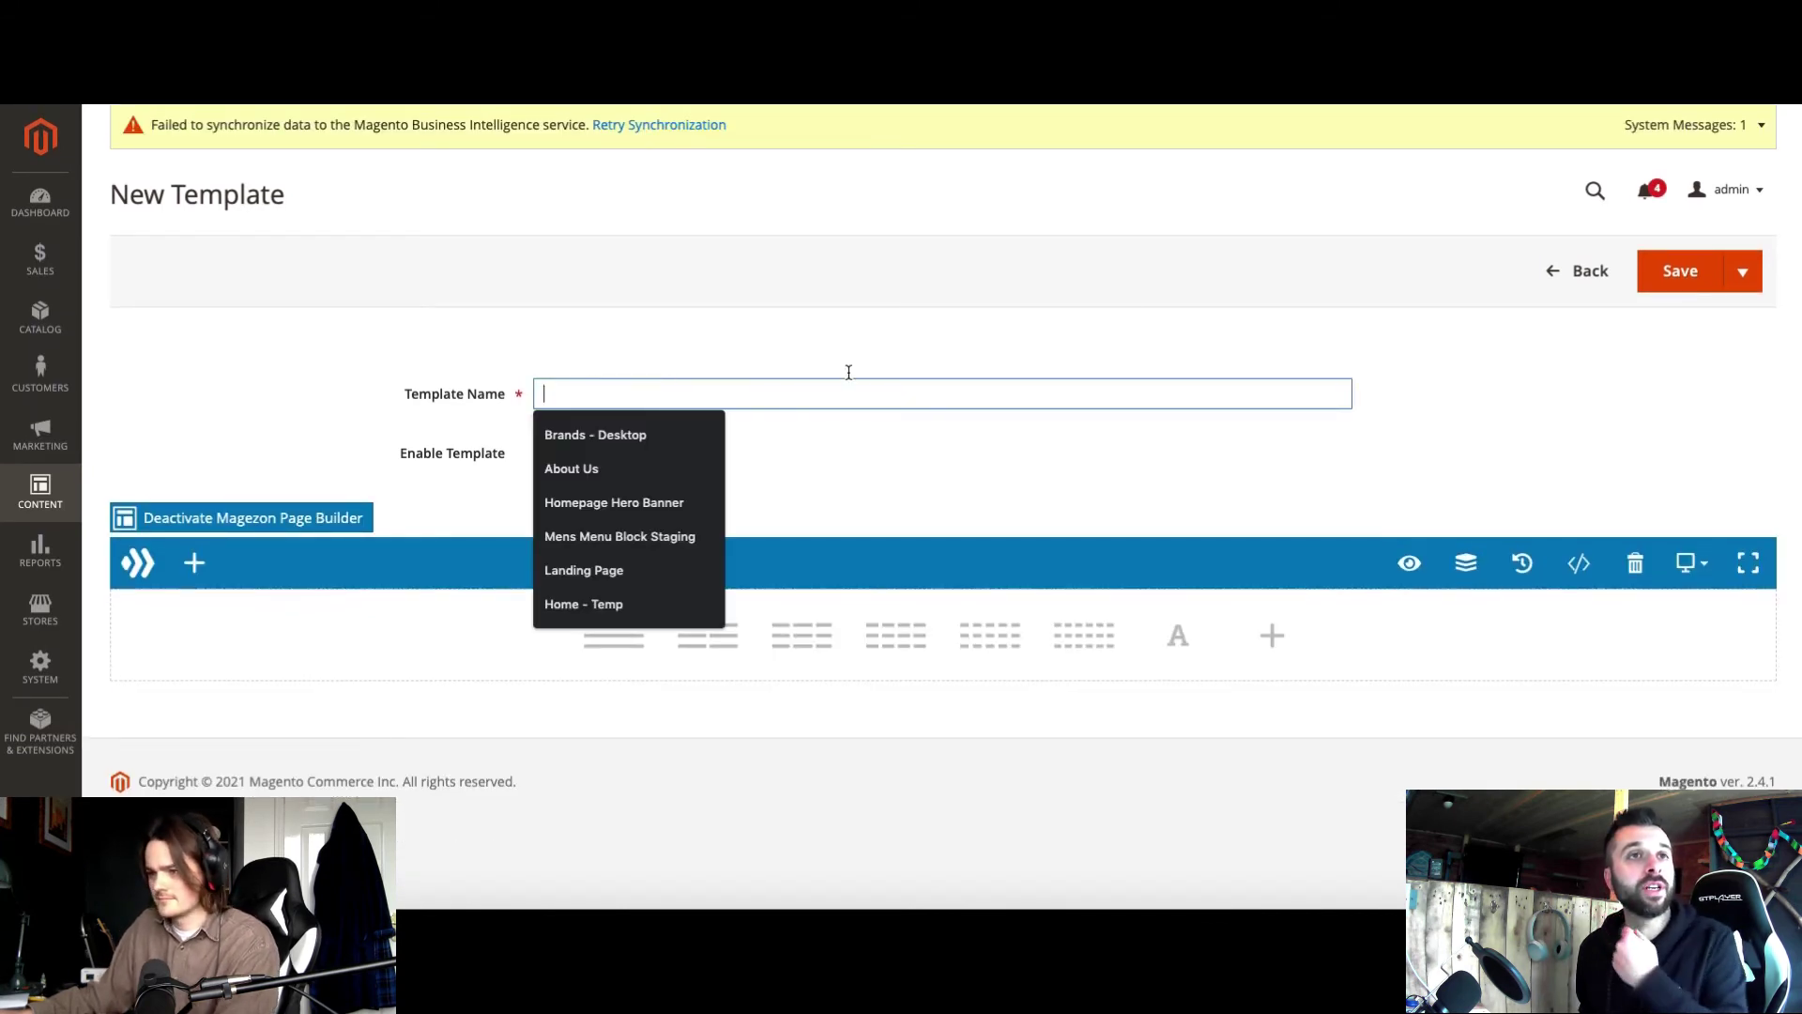
left_click(1014, 338)
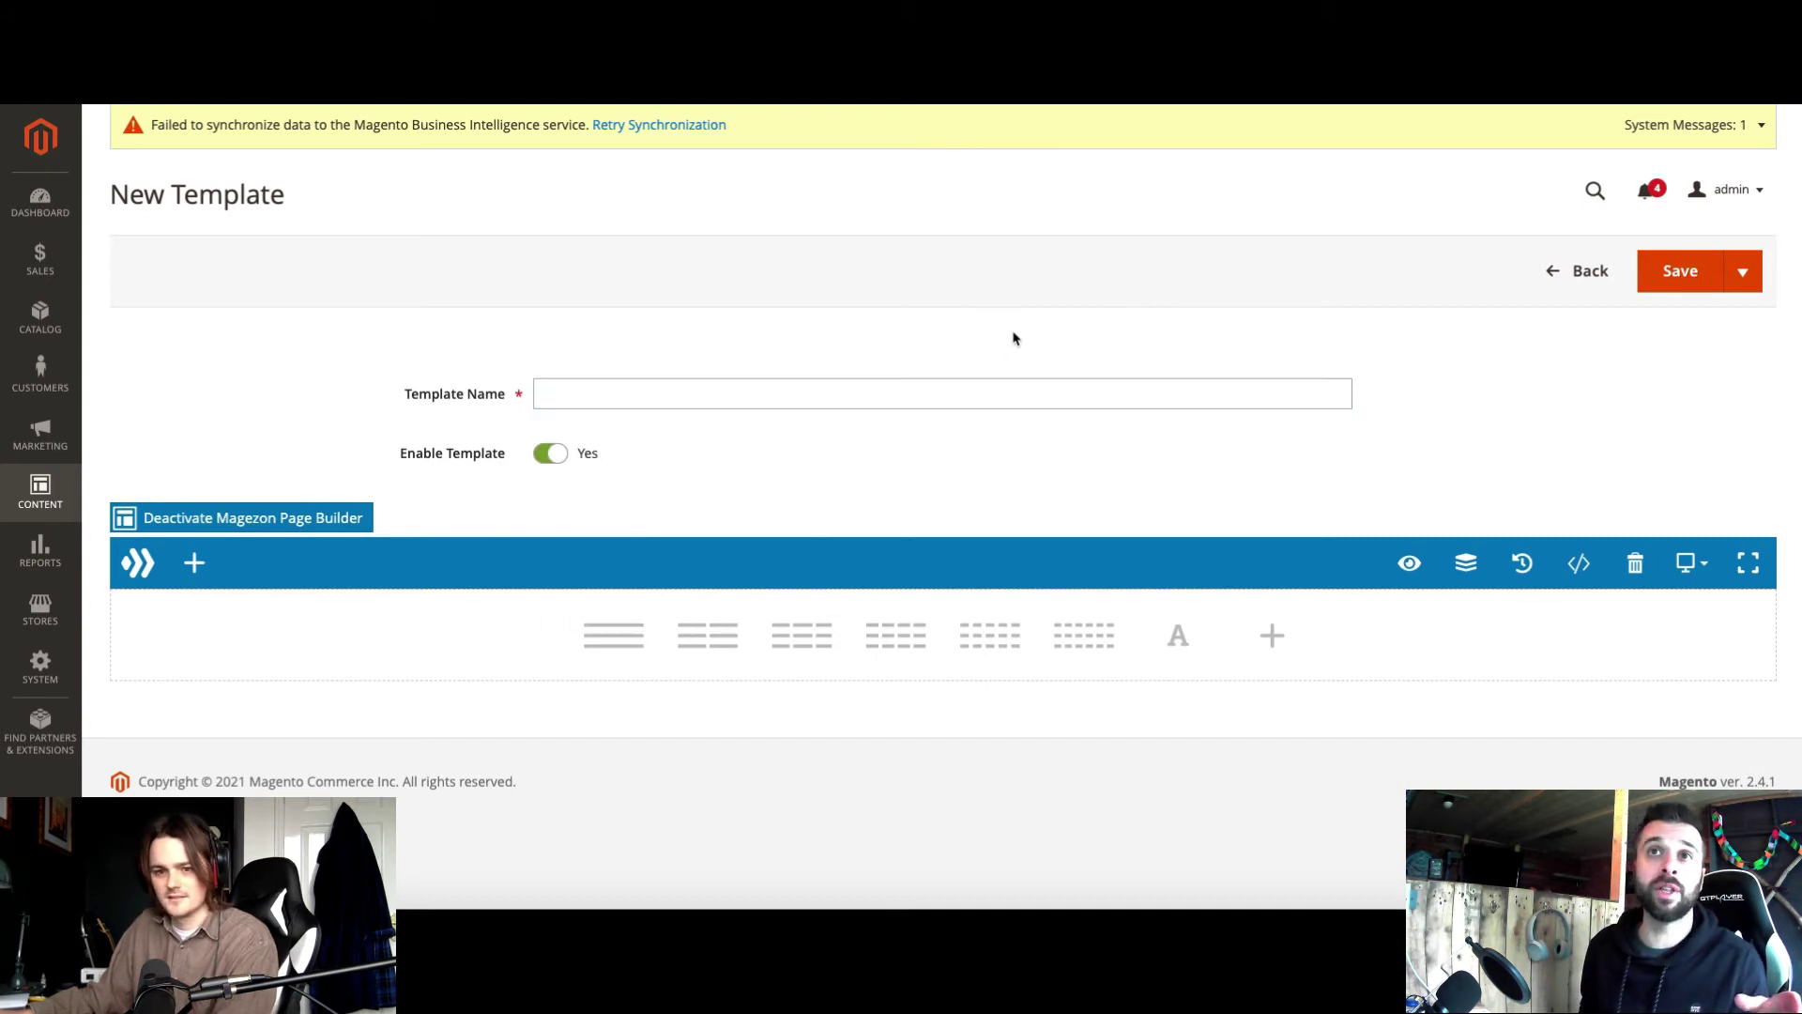
left_click(943, 397)
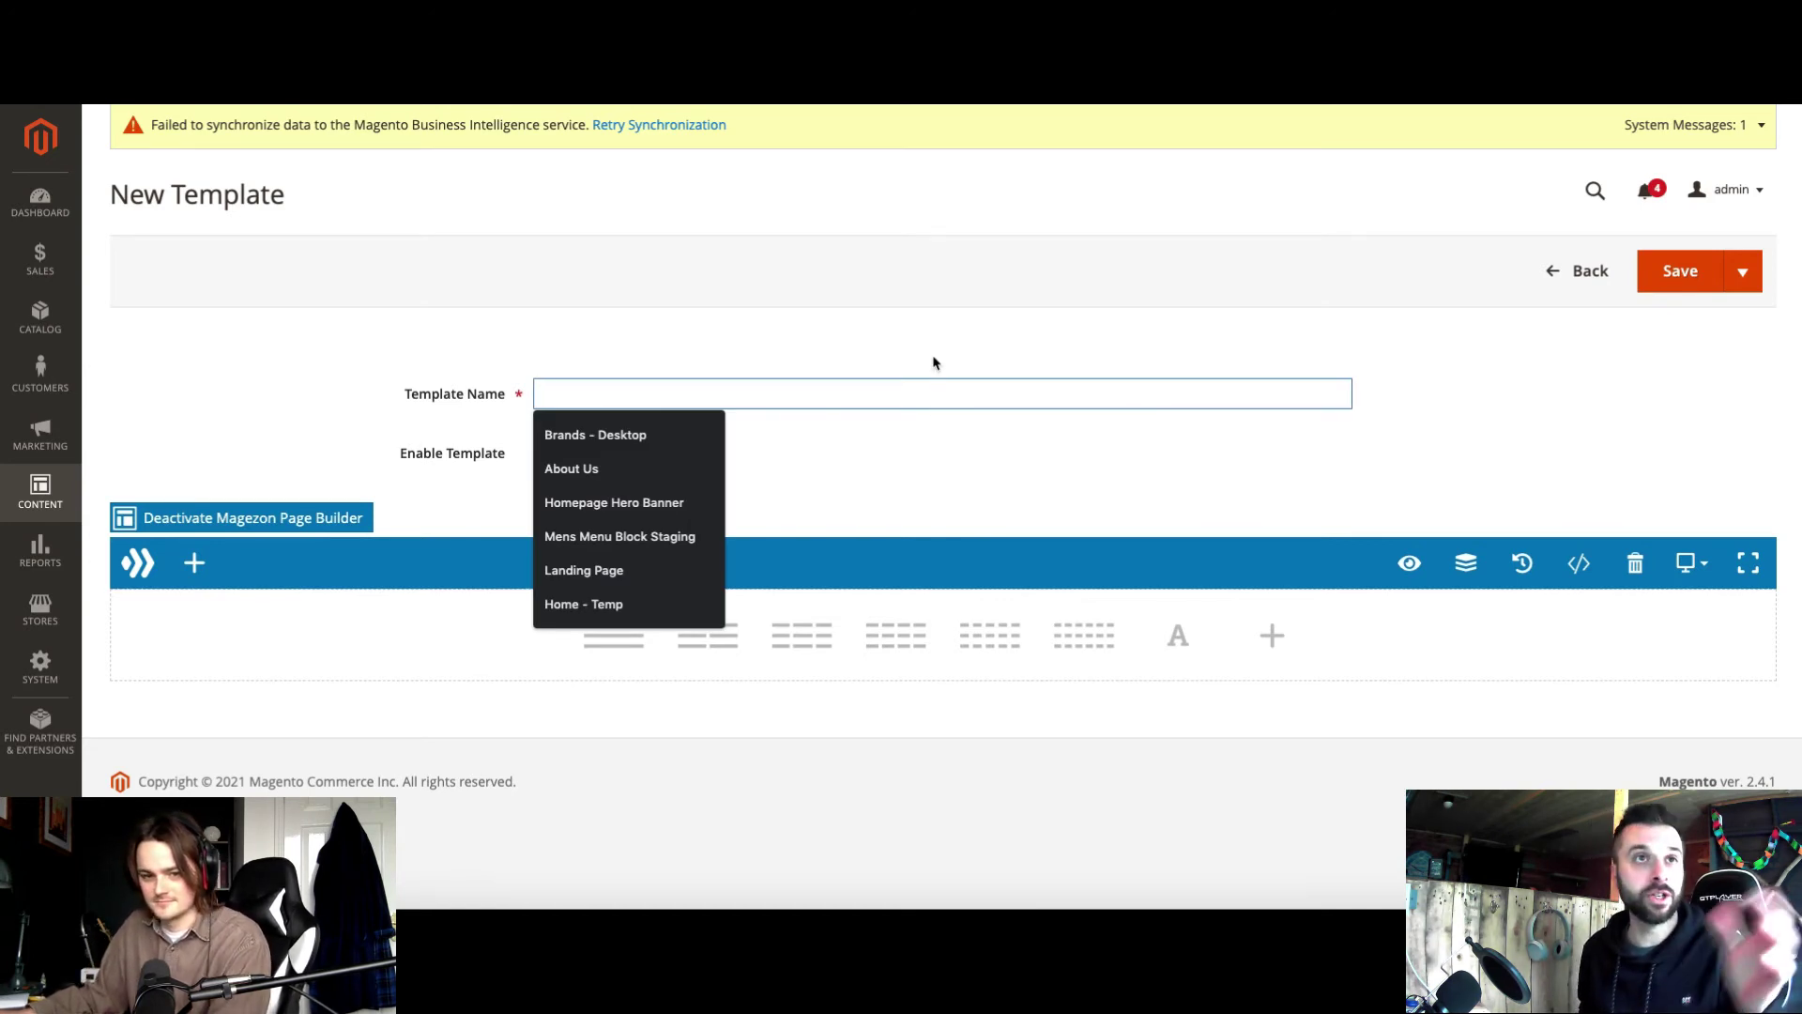
type("Home")
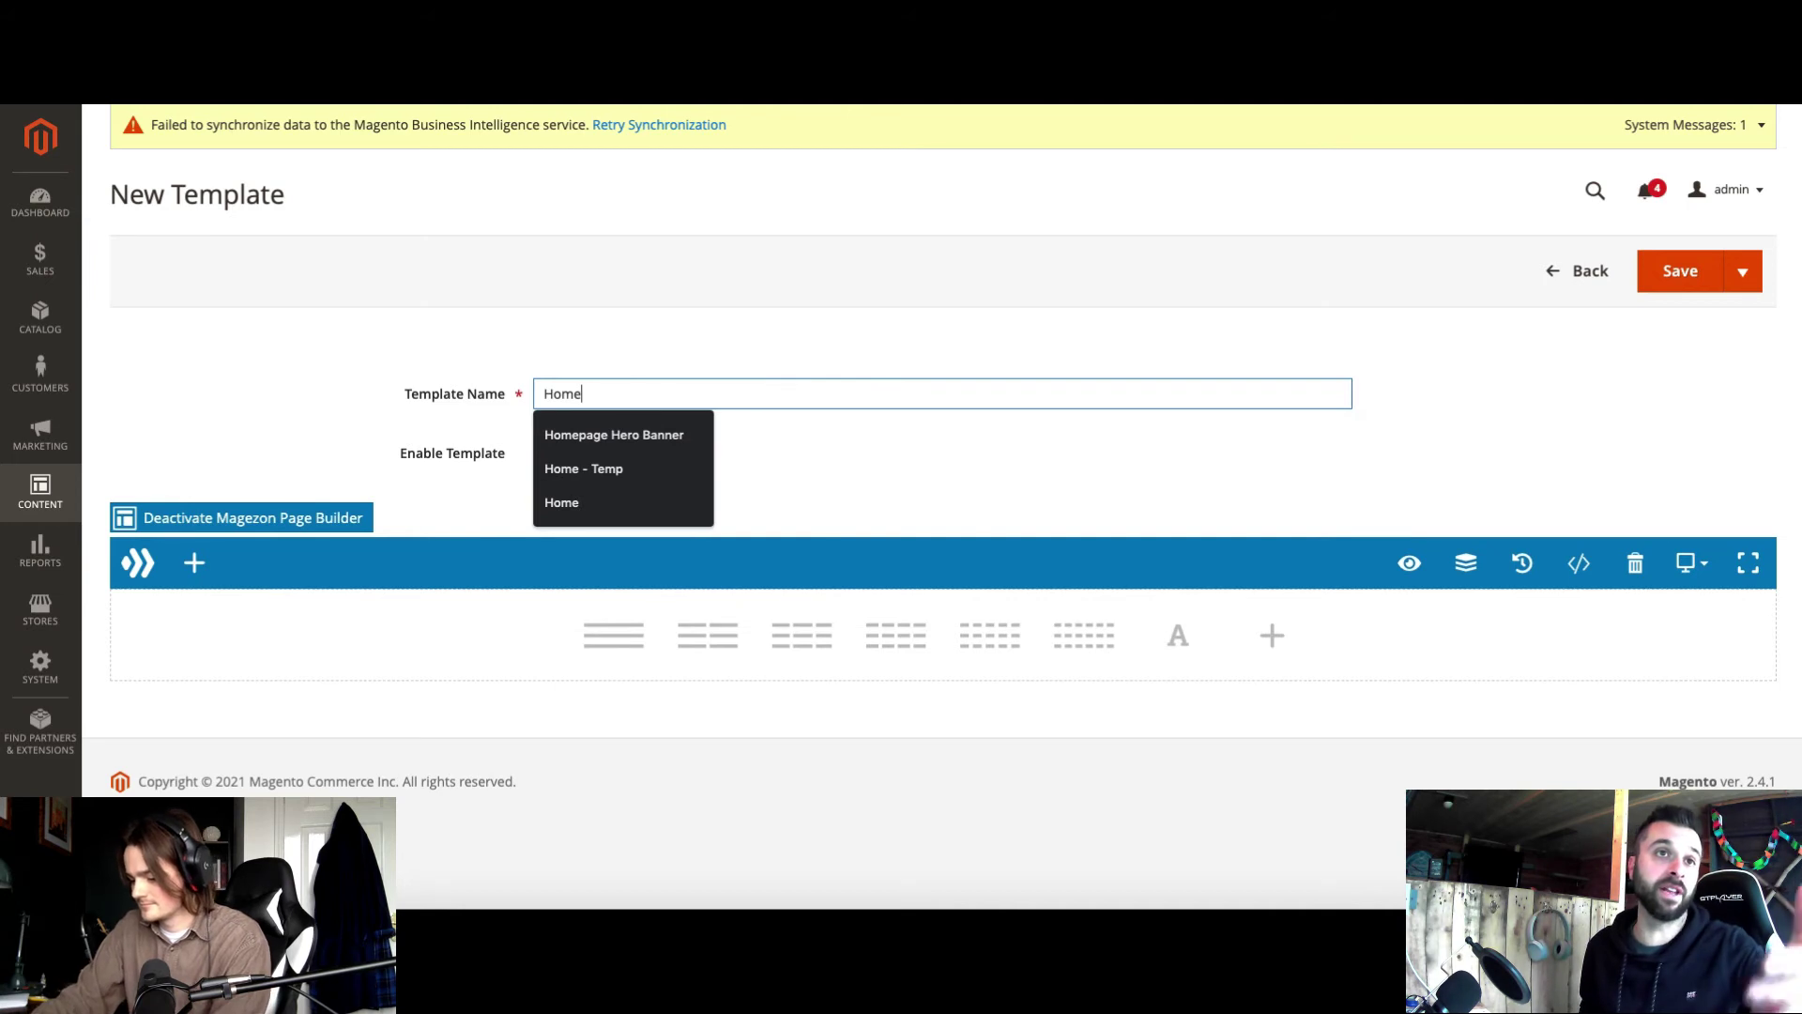
key("BackSpace")
key("BackSpace")
key("BackSpace")
key("BackSpace")
type("Main Footer")
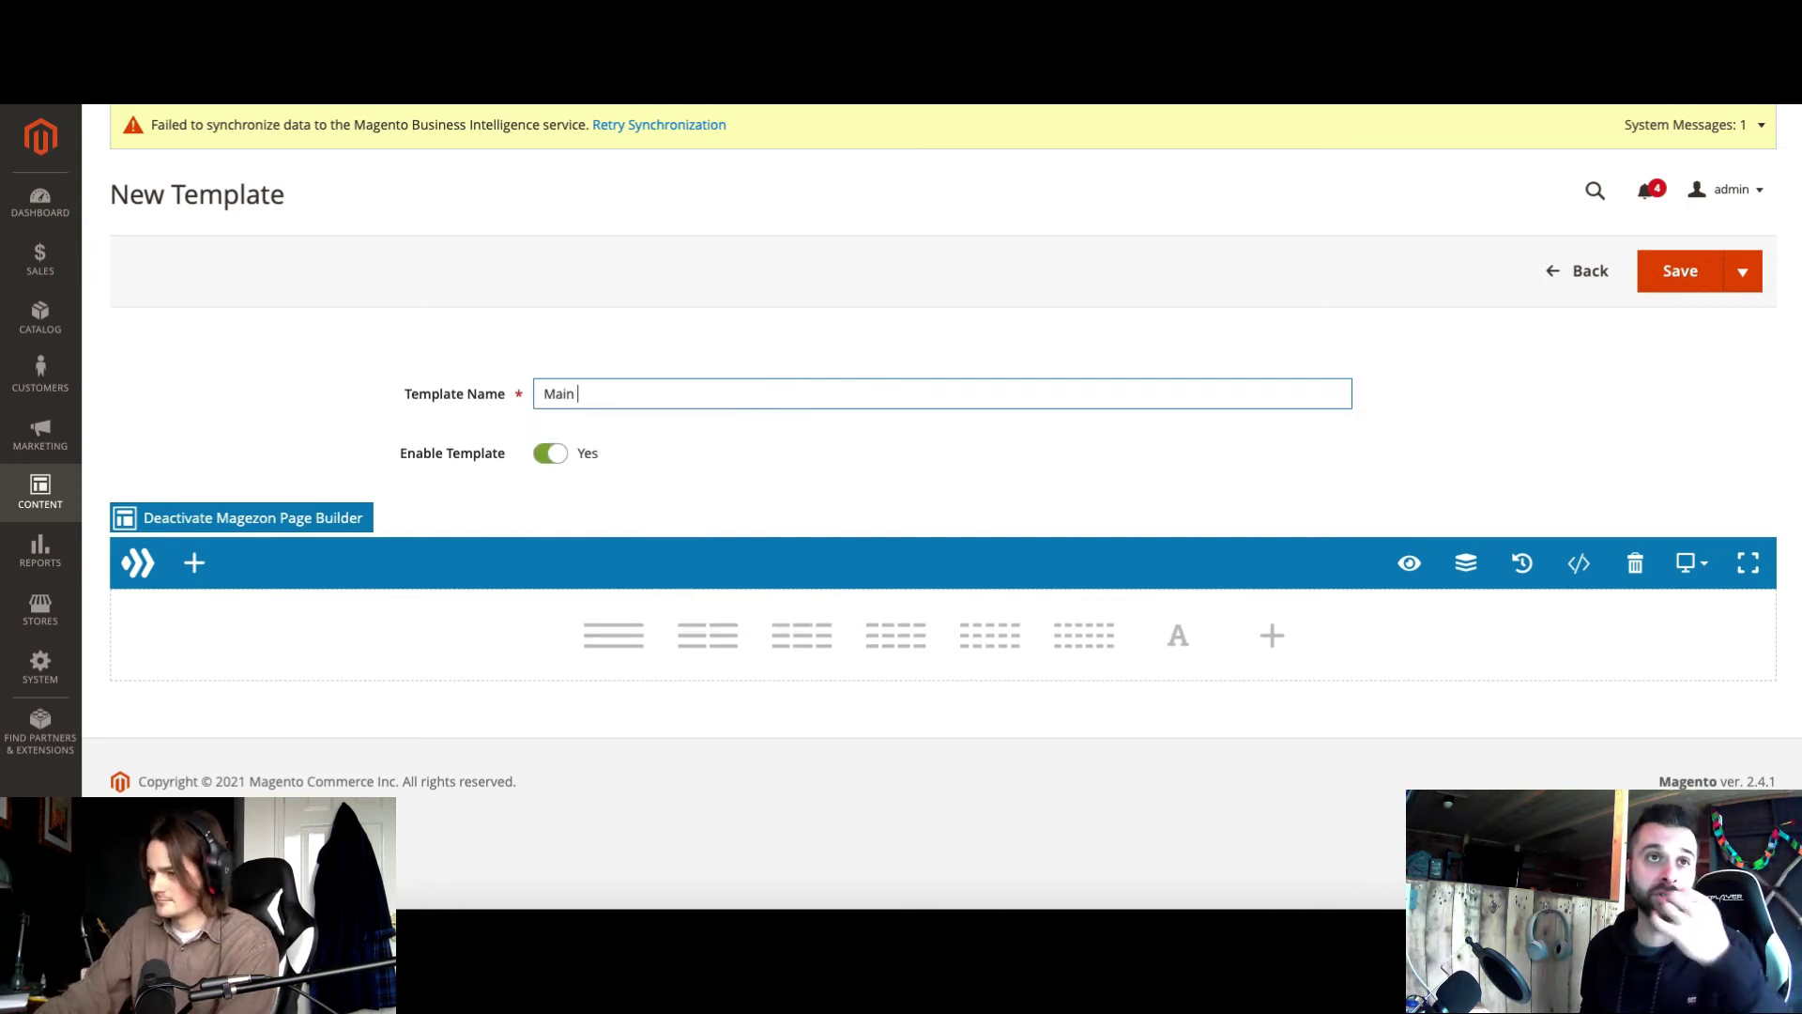
left_click(950, 549)
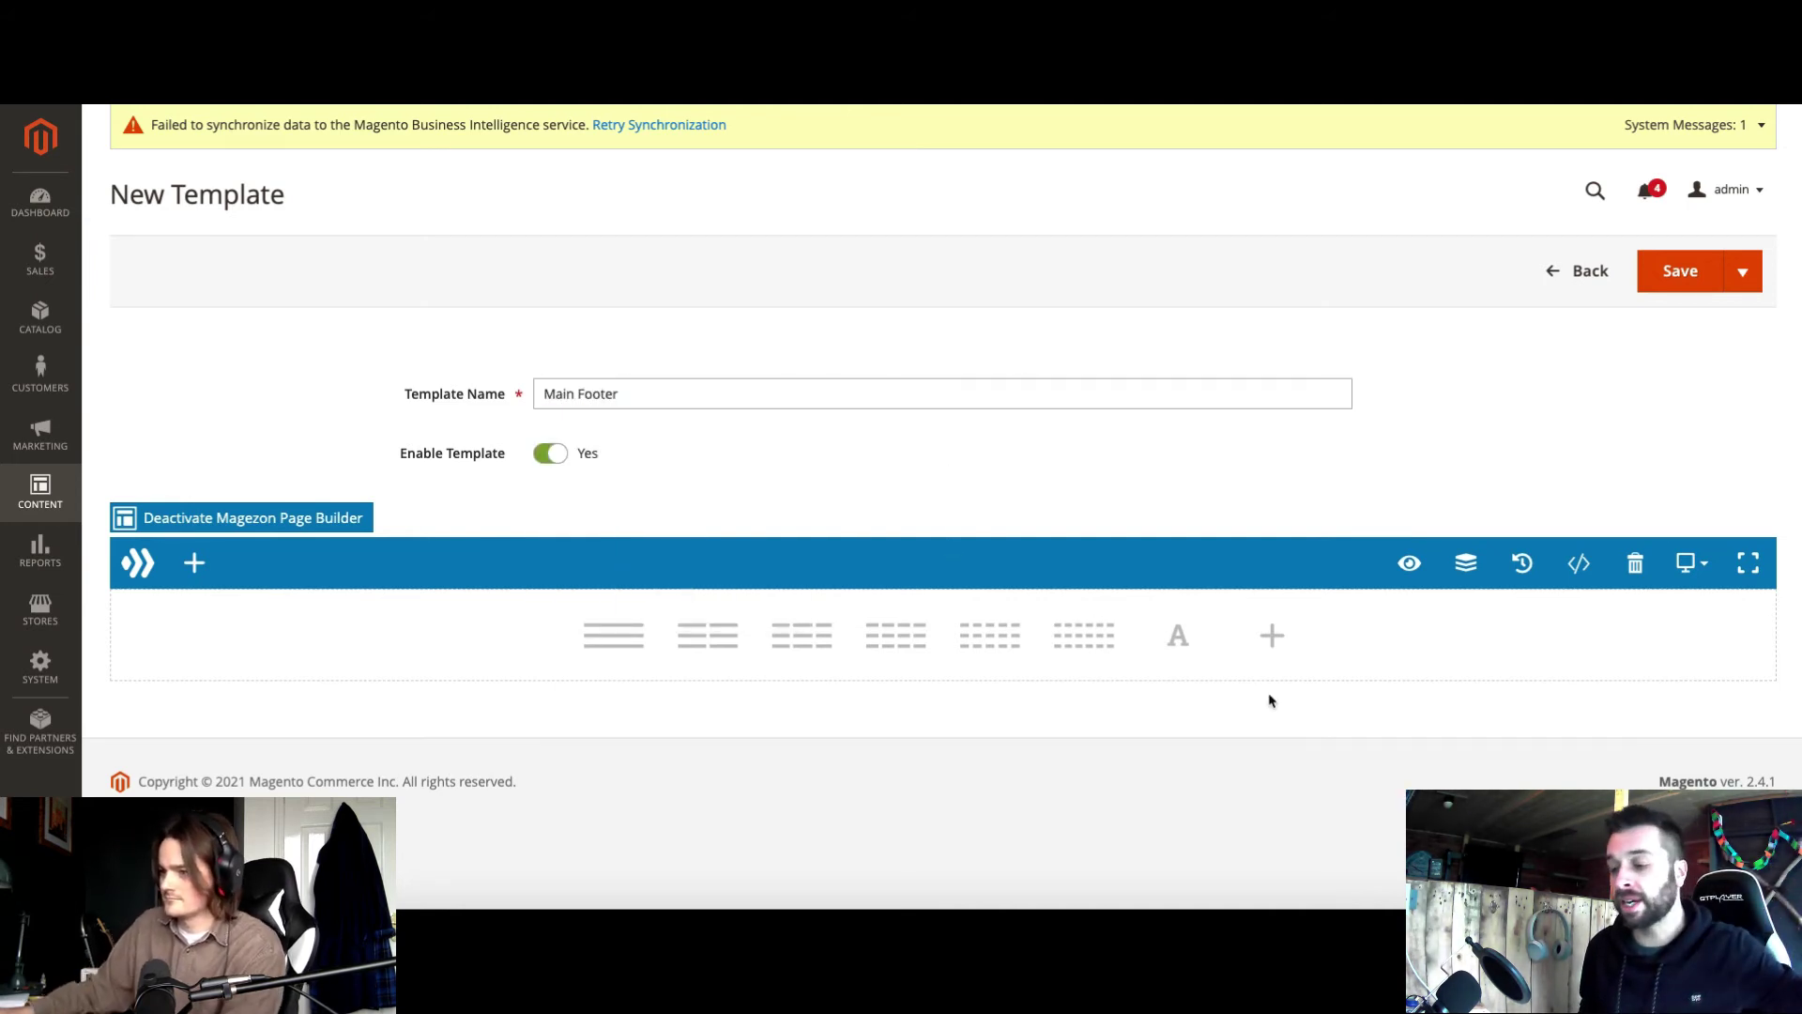
Step: Add a Magezon Page Builder Template element to the Main Footer layout, searching 'templ'
left_click(1272, 637)
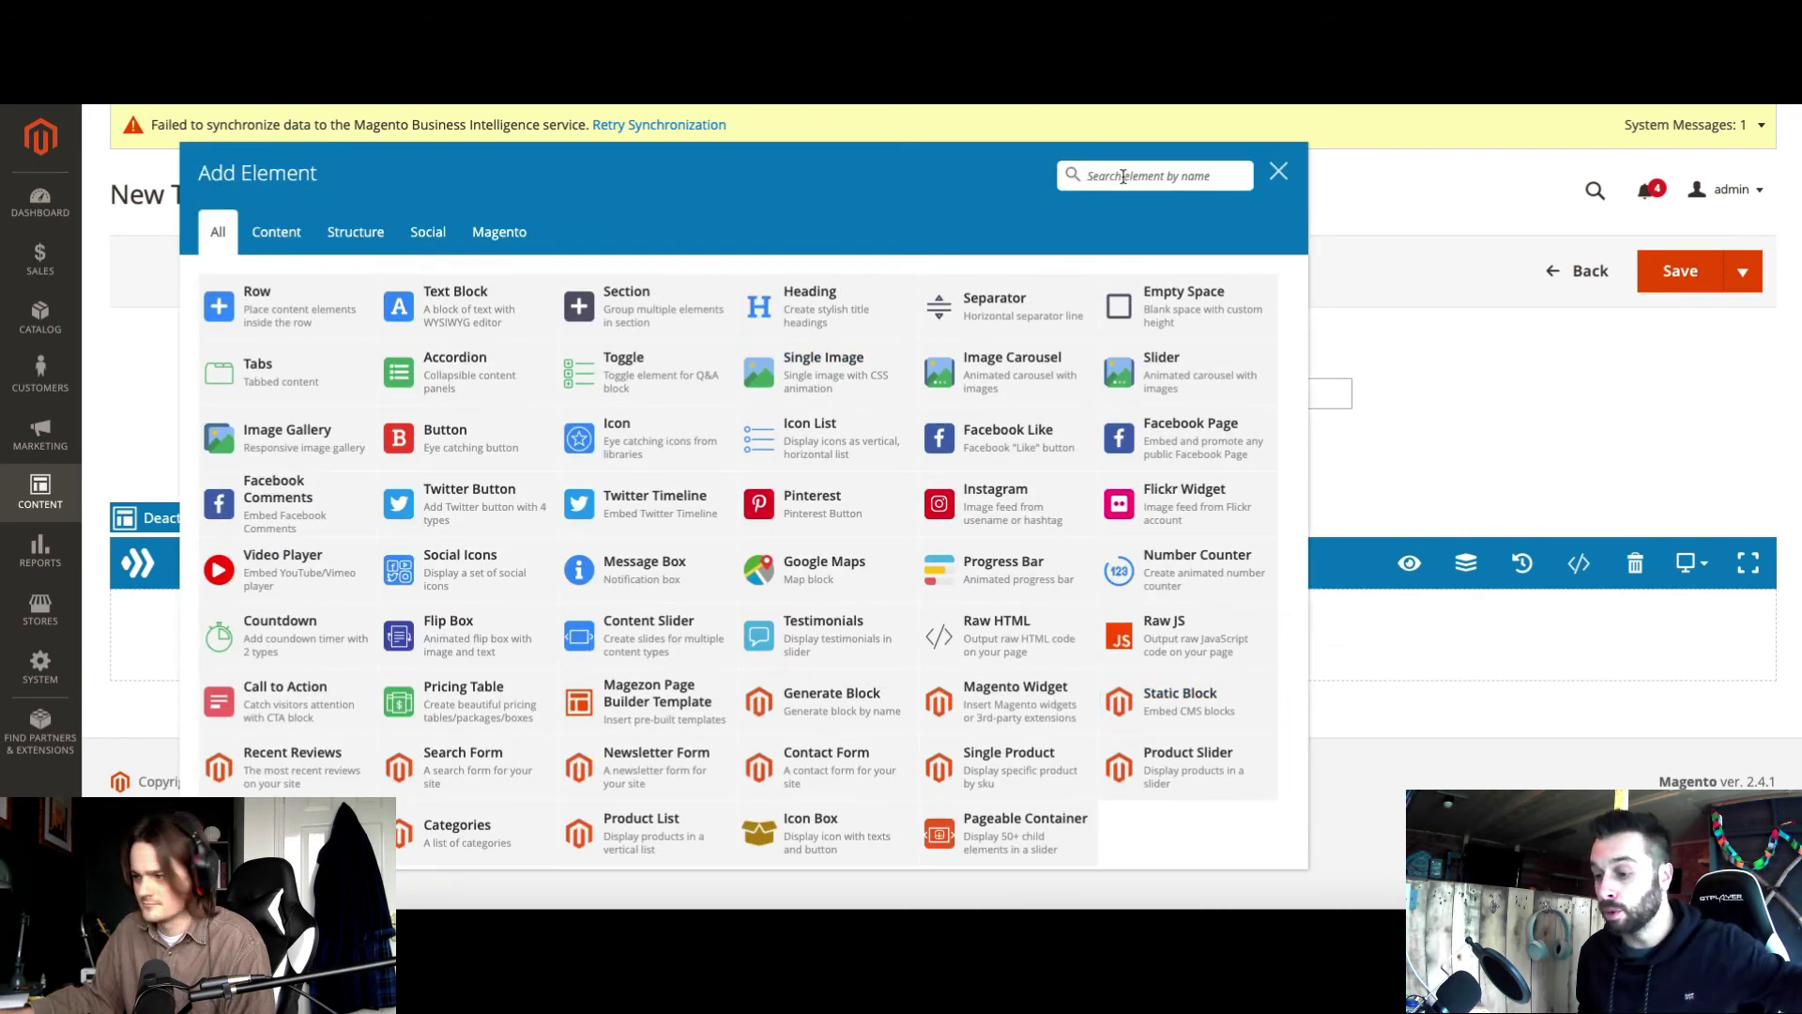
type("templ")
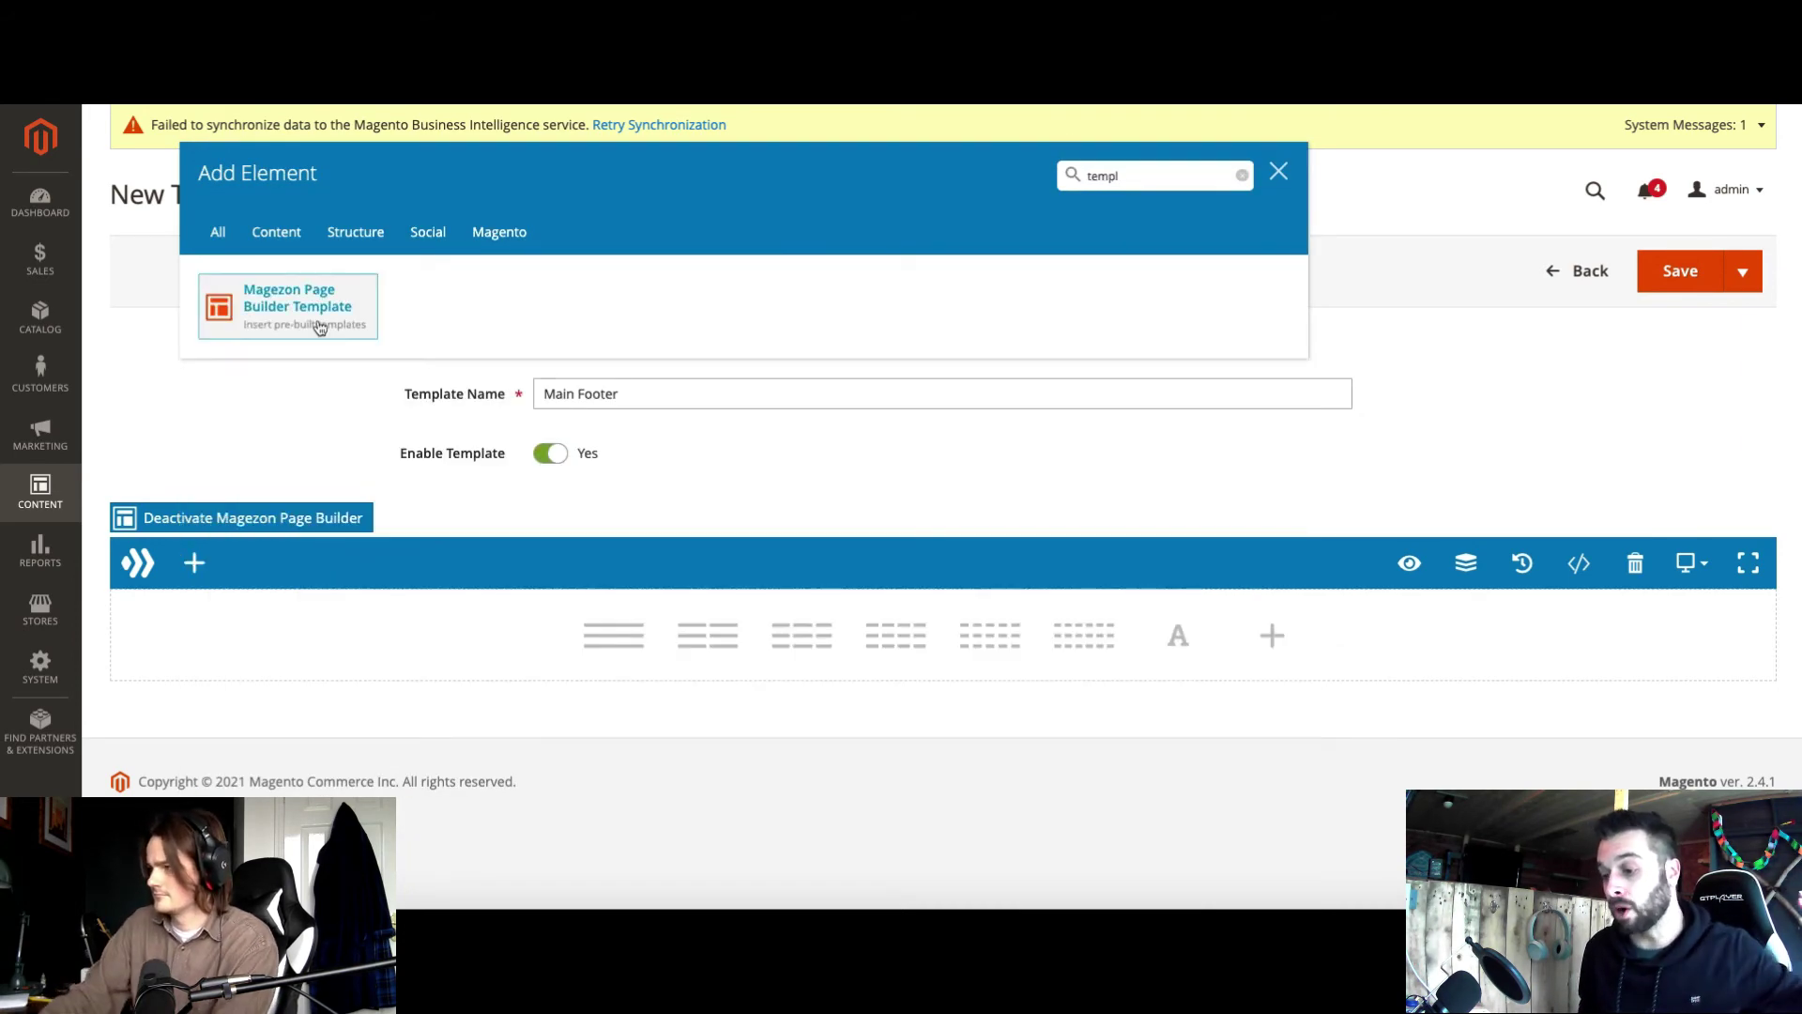
left_click(317, 324)
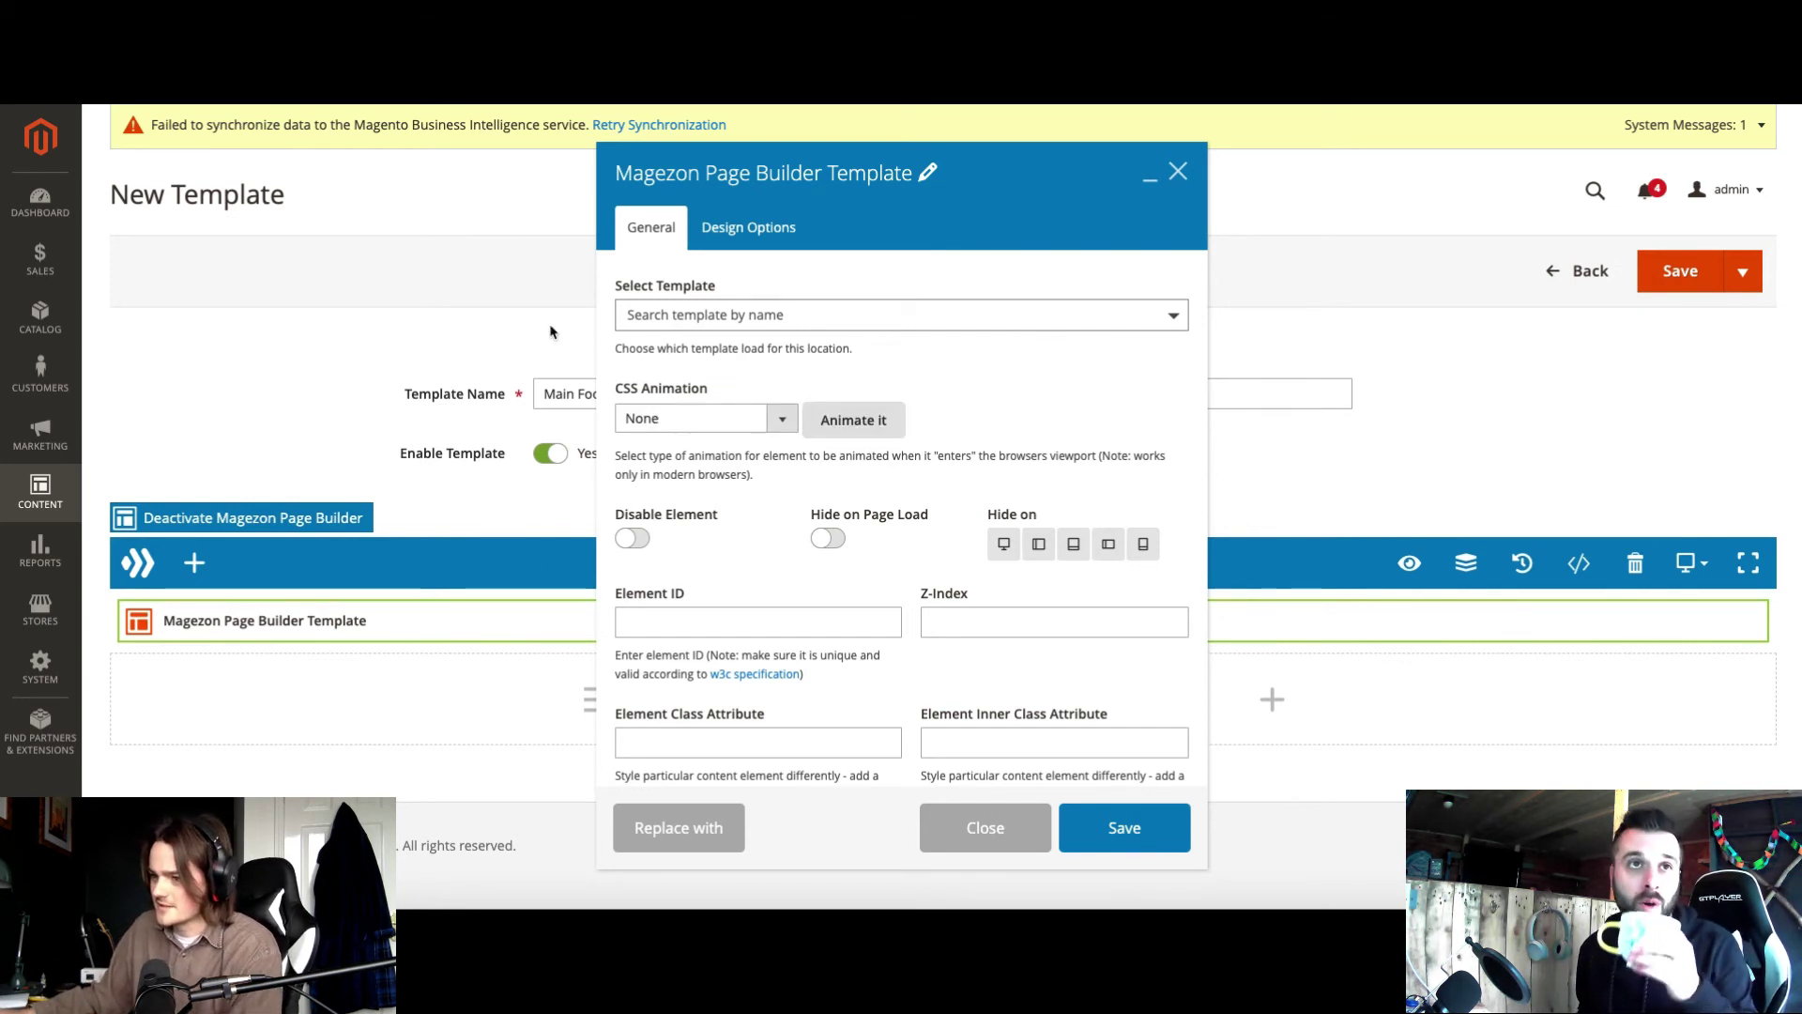
Step: Select 'Footer Links' as the element's embedded template and save it
left_click(844, 326)
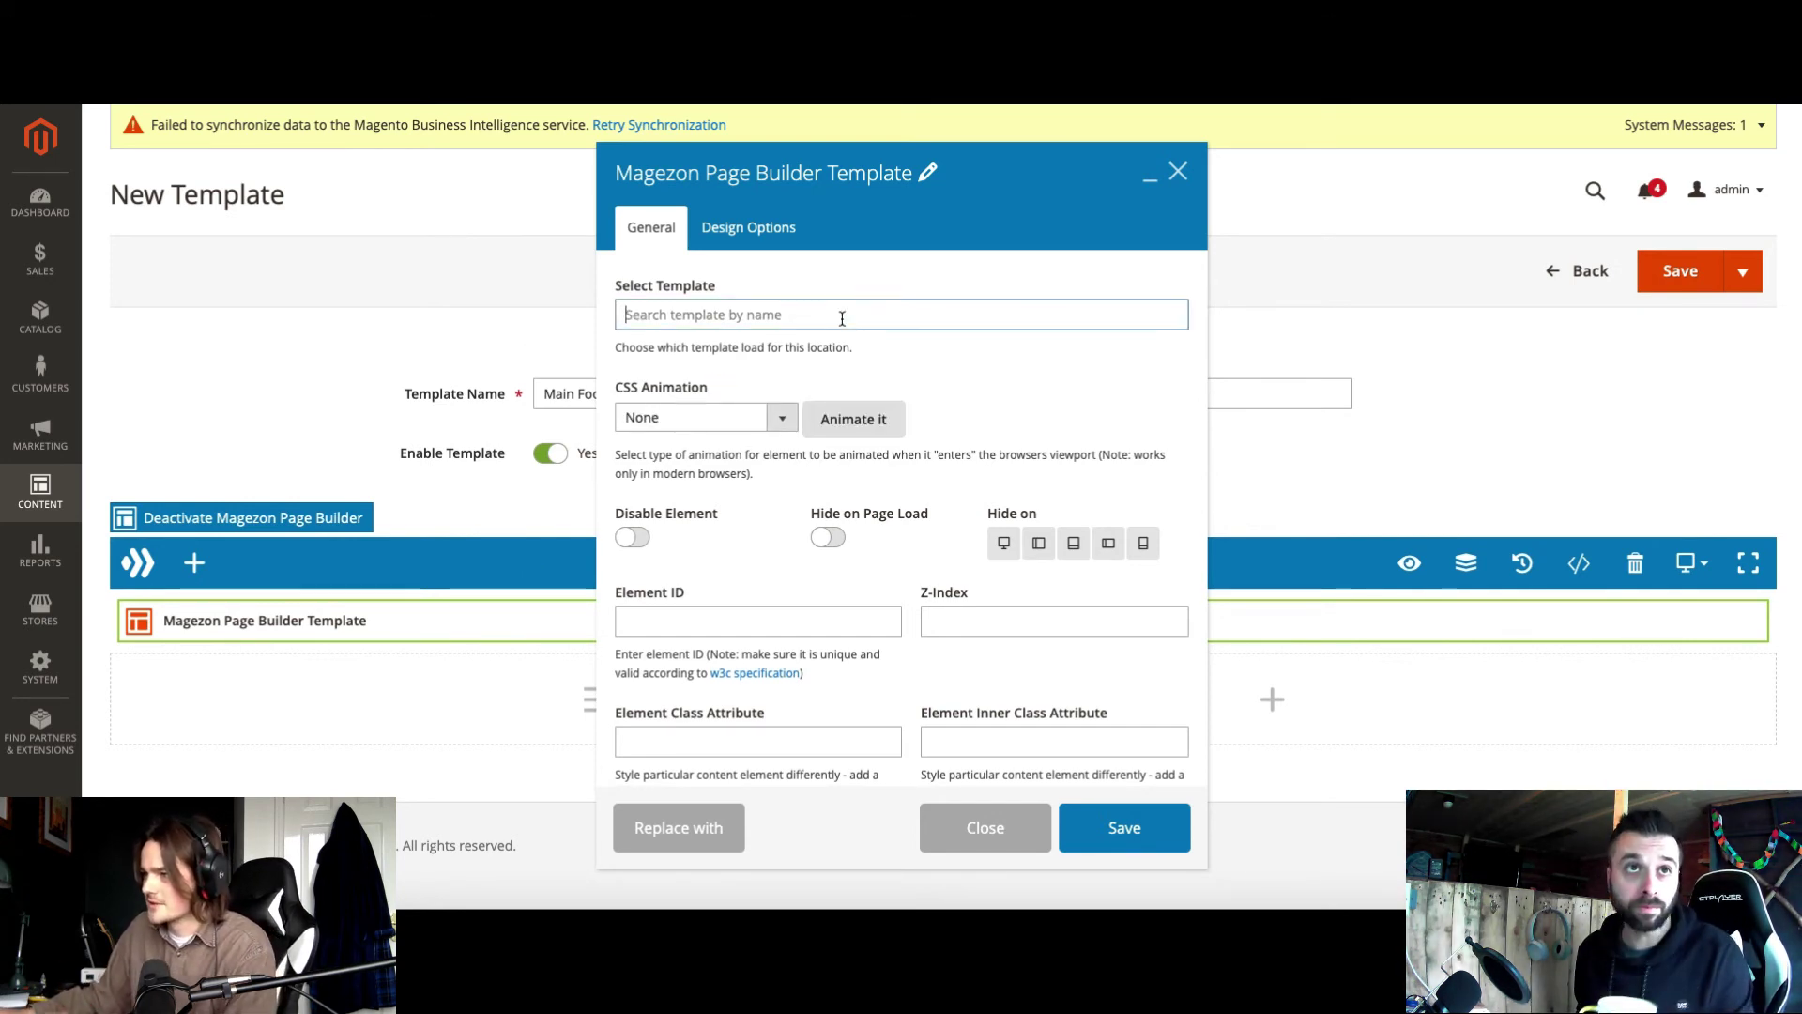
type("Footerlin")
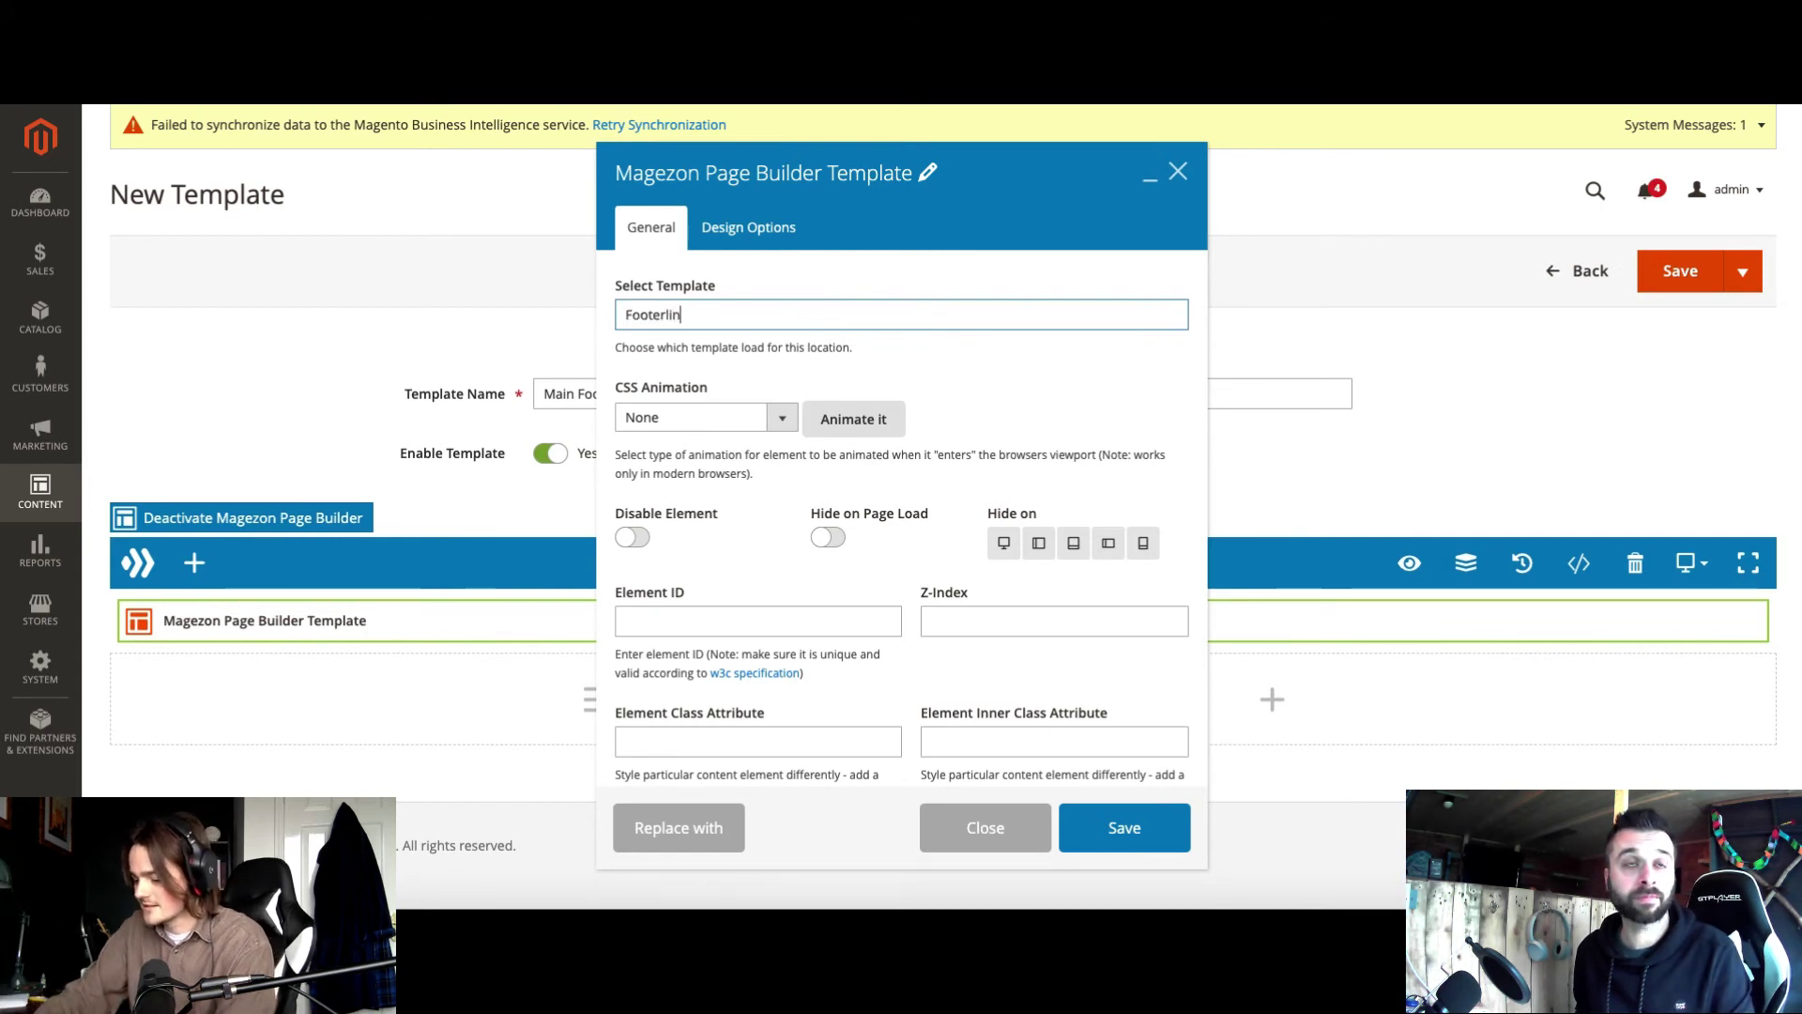
type("k")
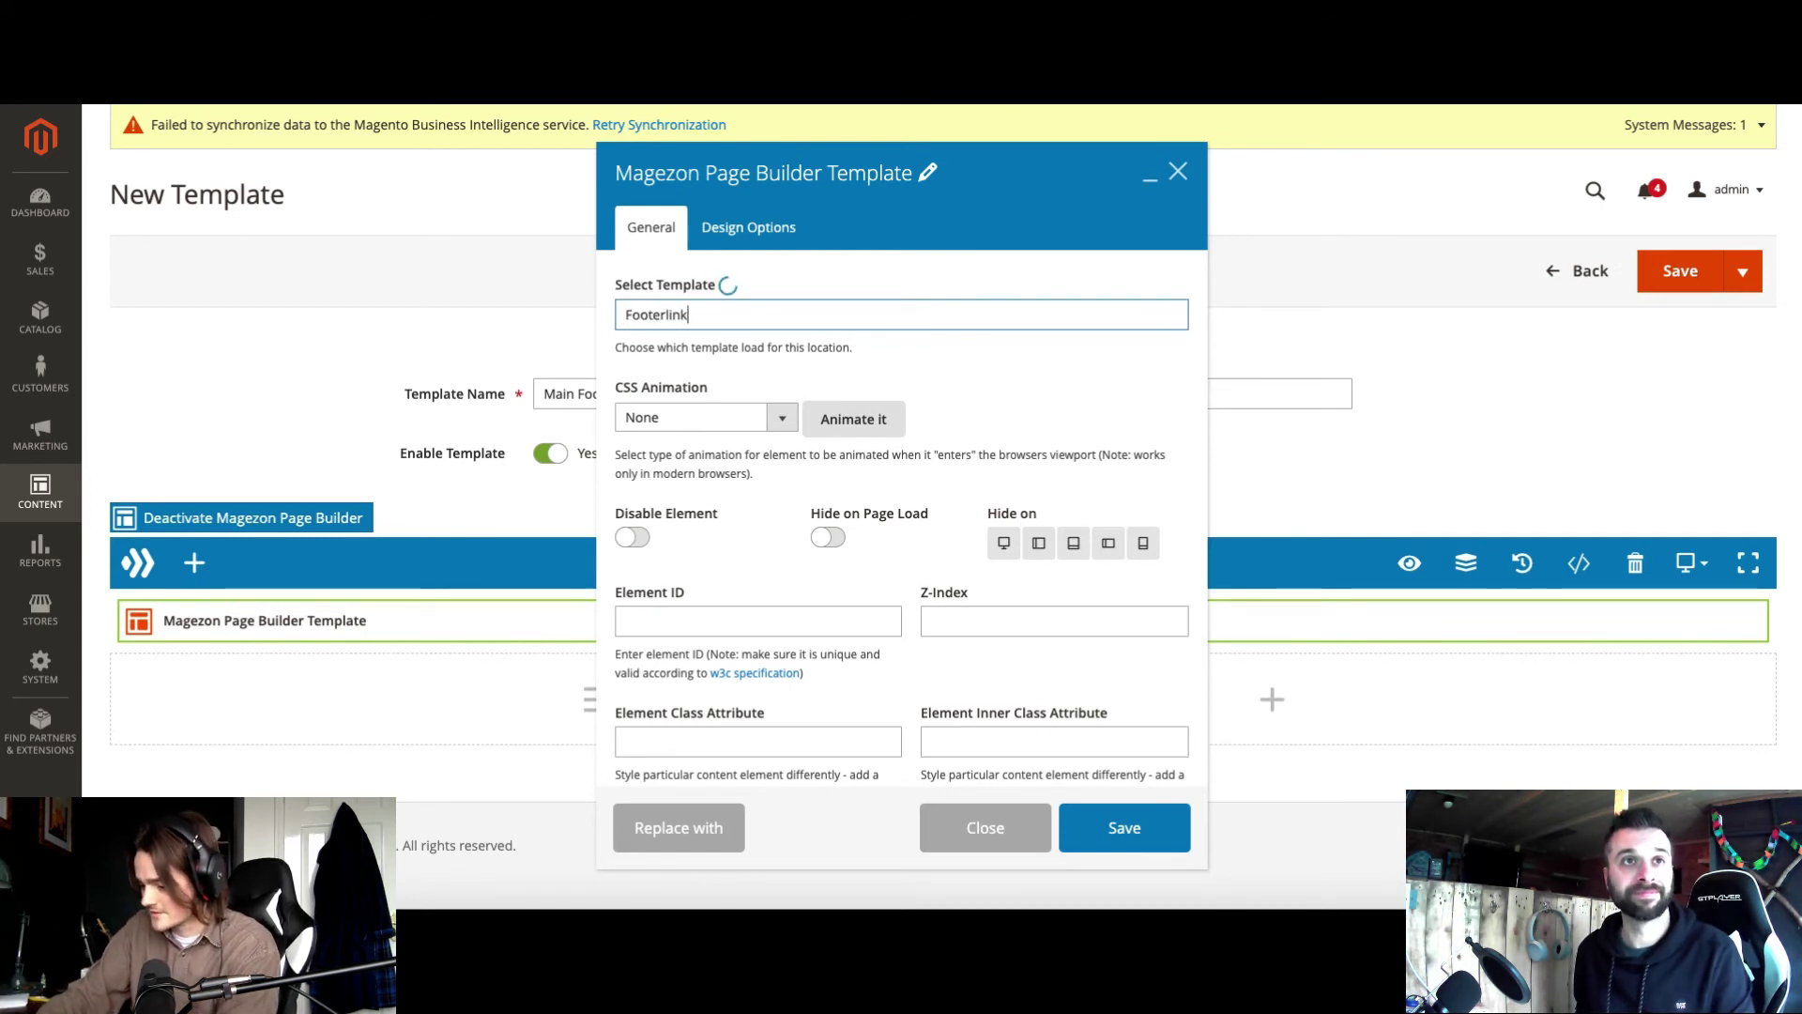
key("BackSpace")
key("BackSpace")
key("BackSpace")
key("BackSpace")
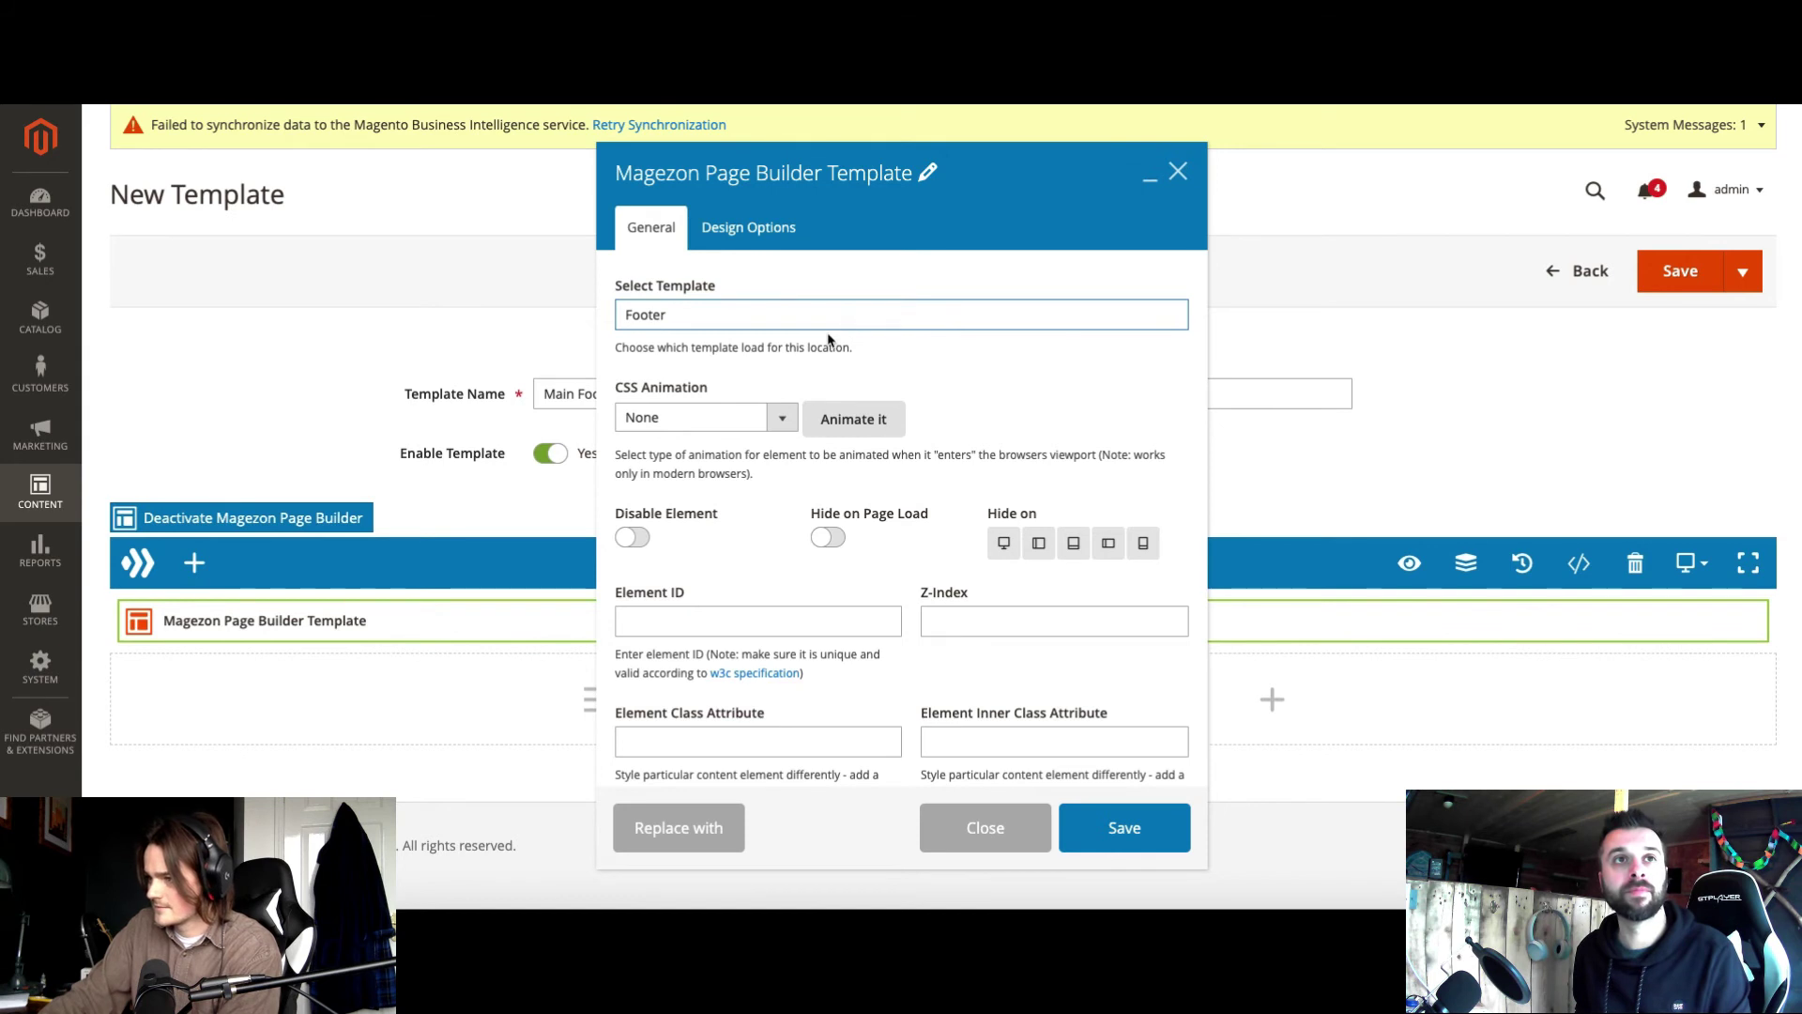
key("BackSpace")
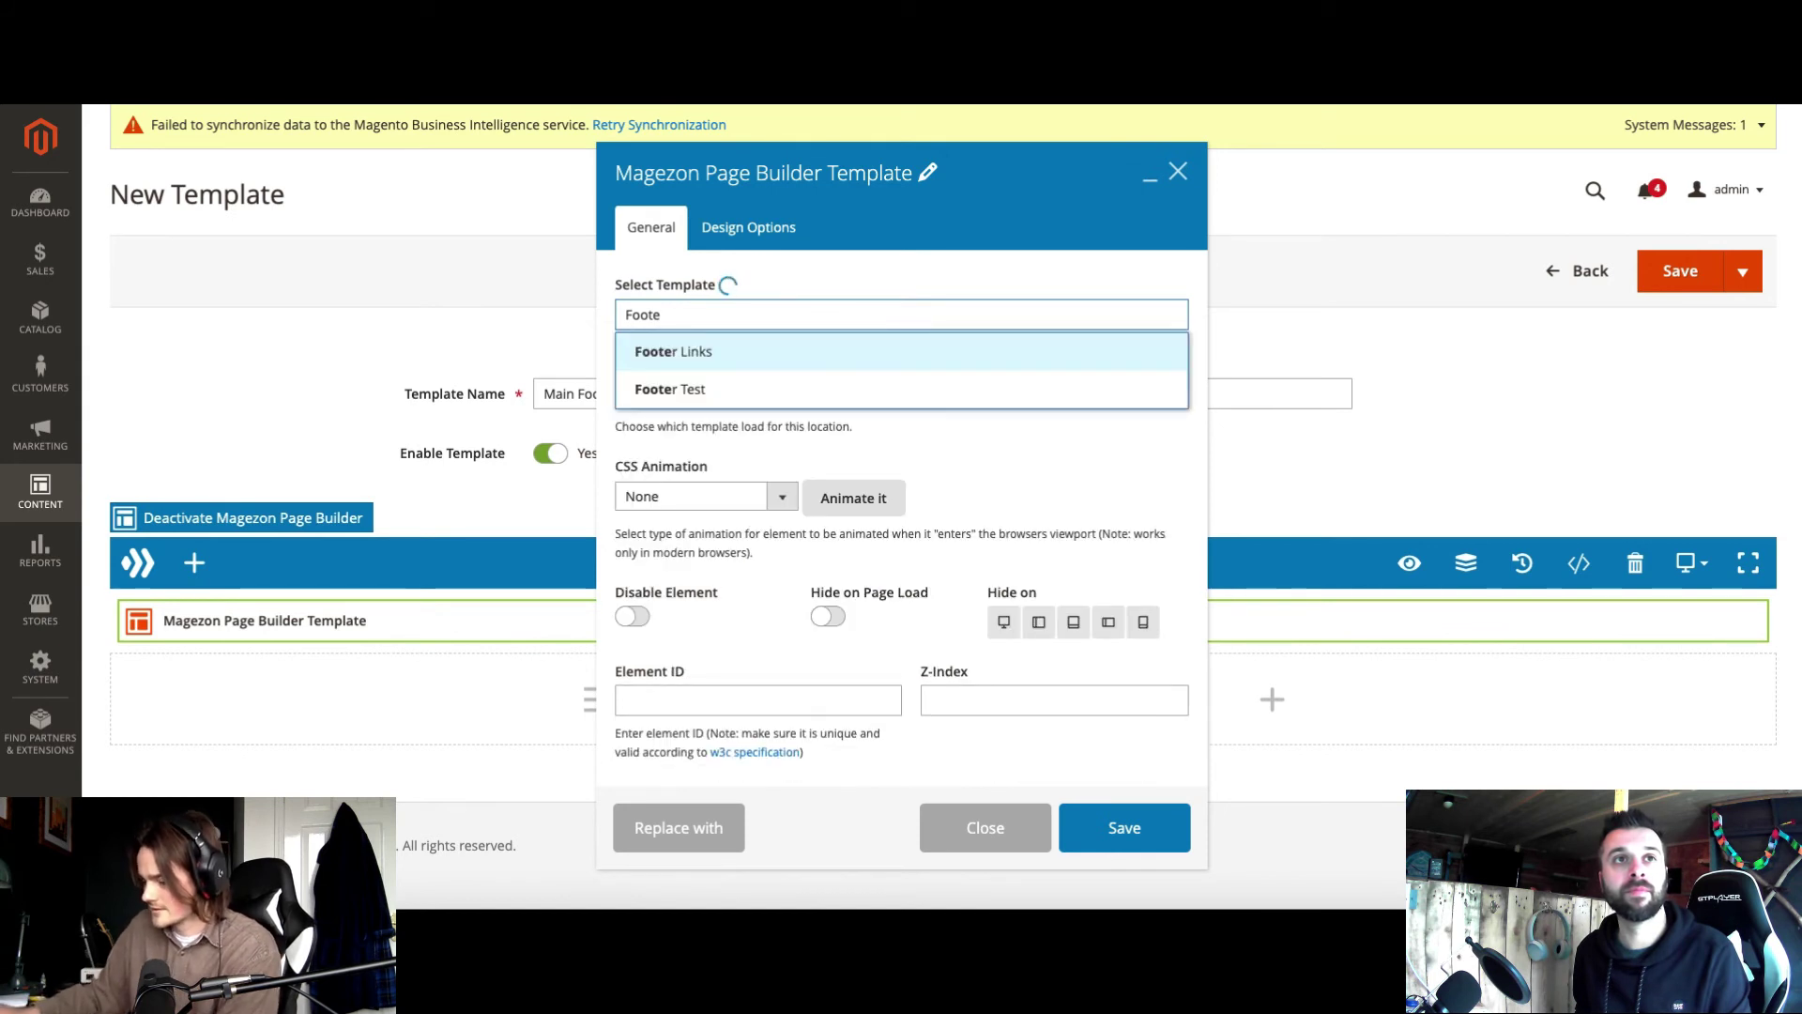
left_click(744, 355)
left_click(747, 321)
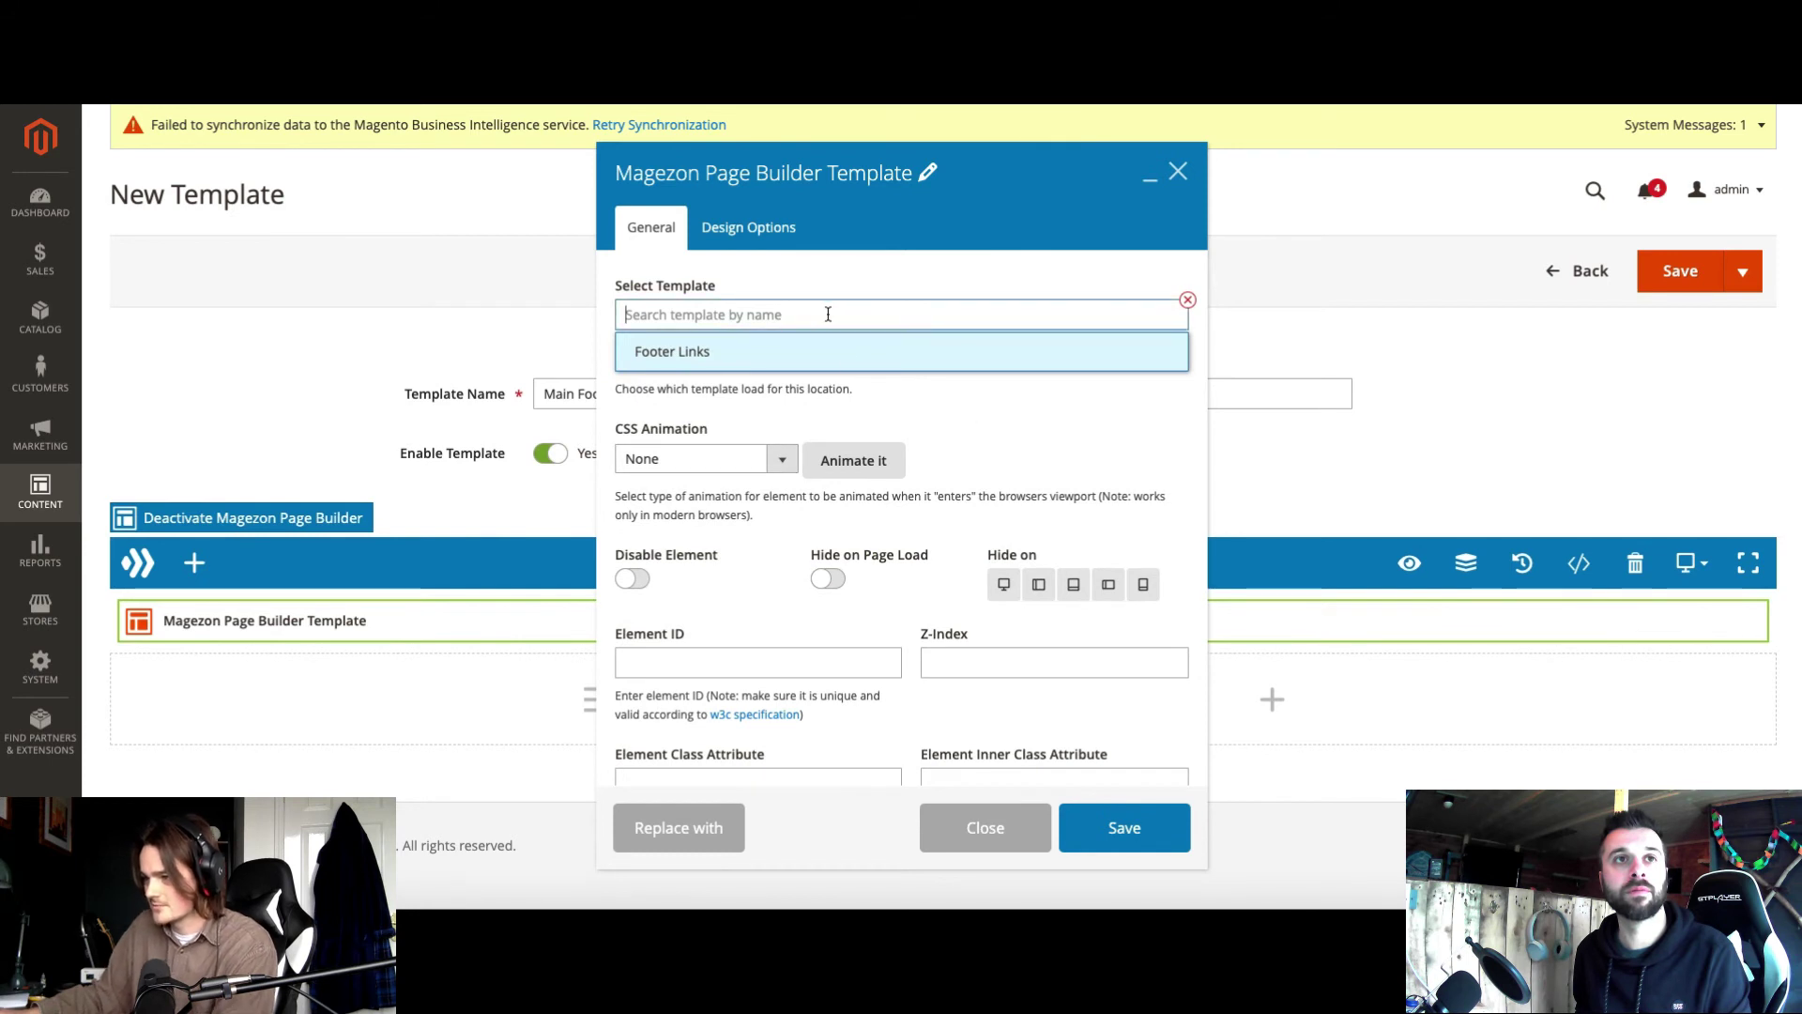
type("footer")
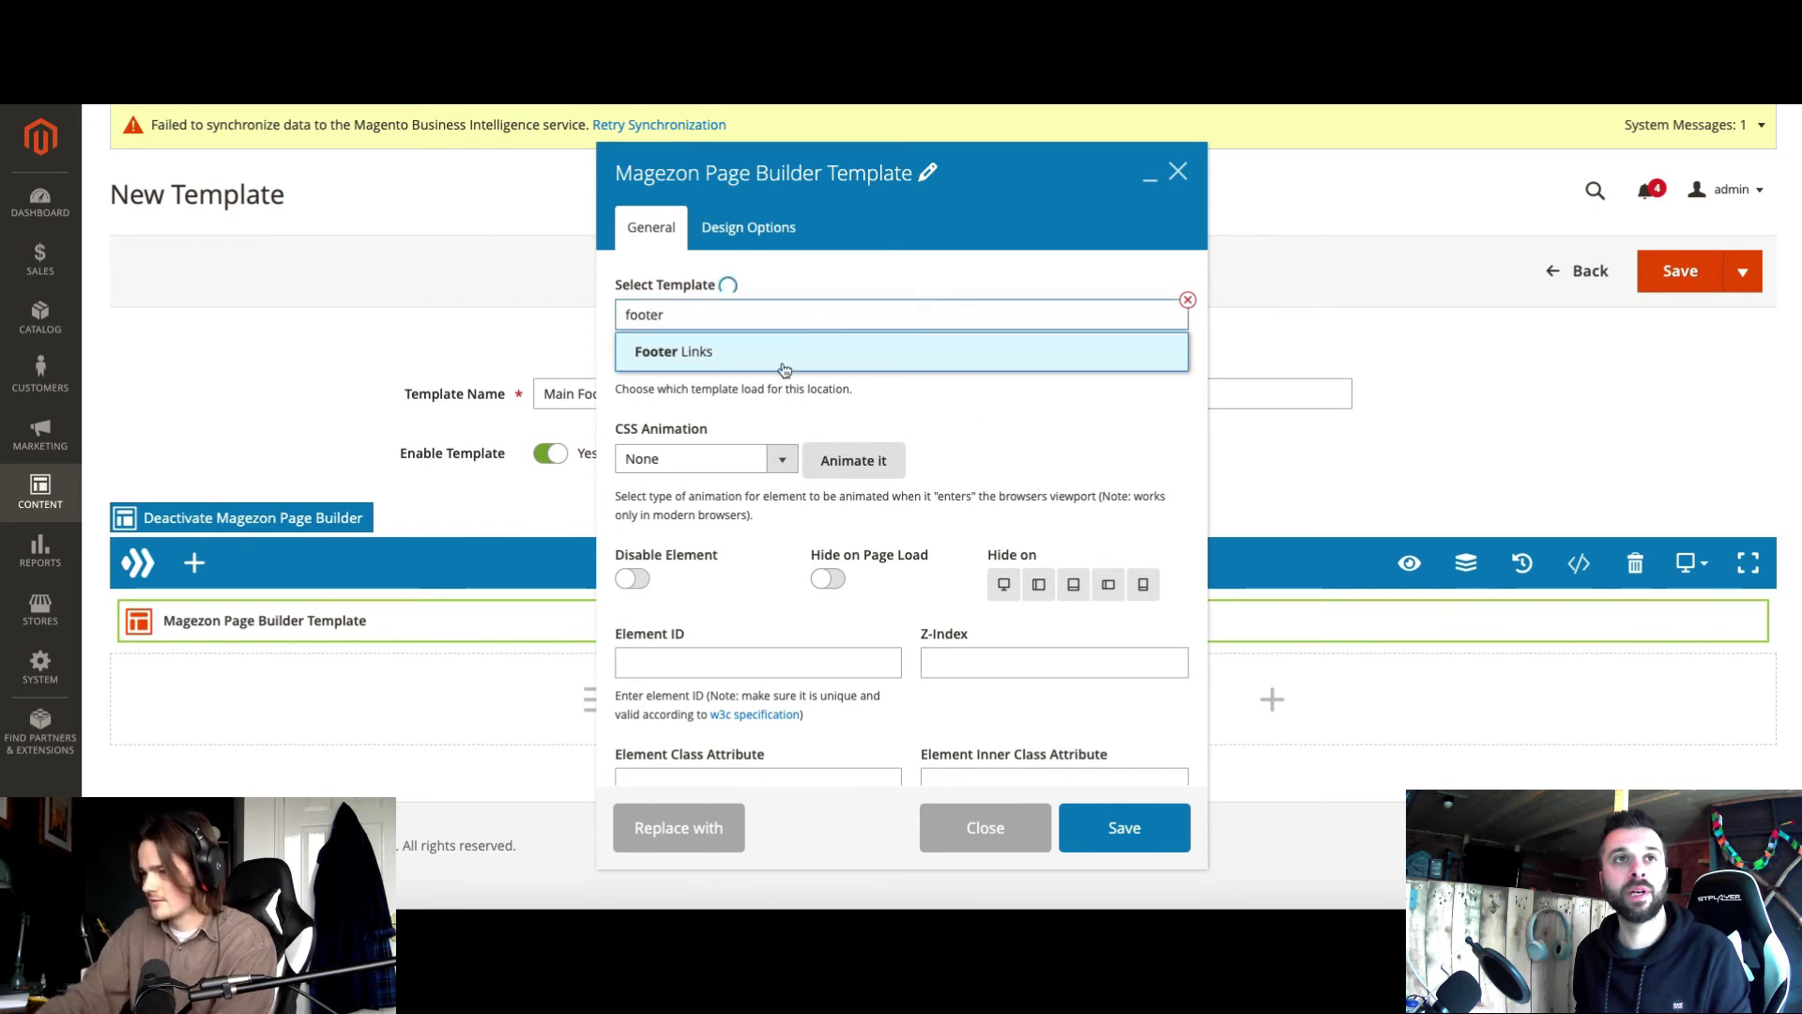
left_click(782, 359)
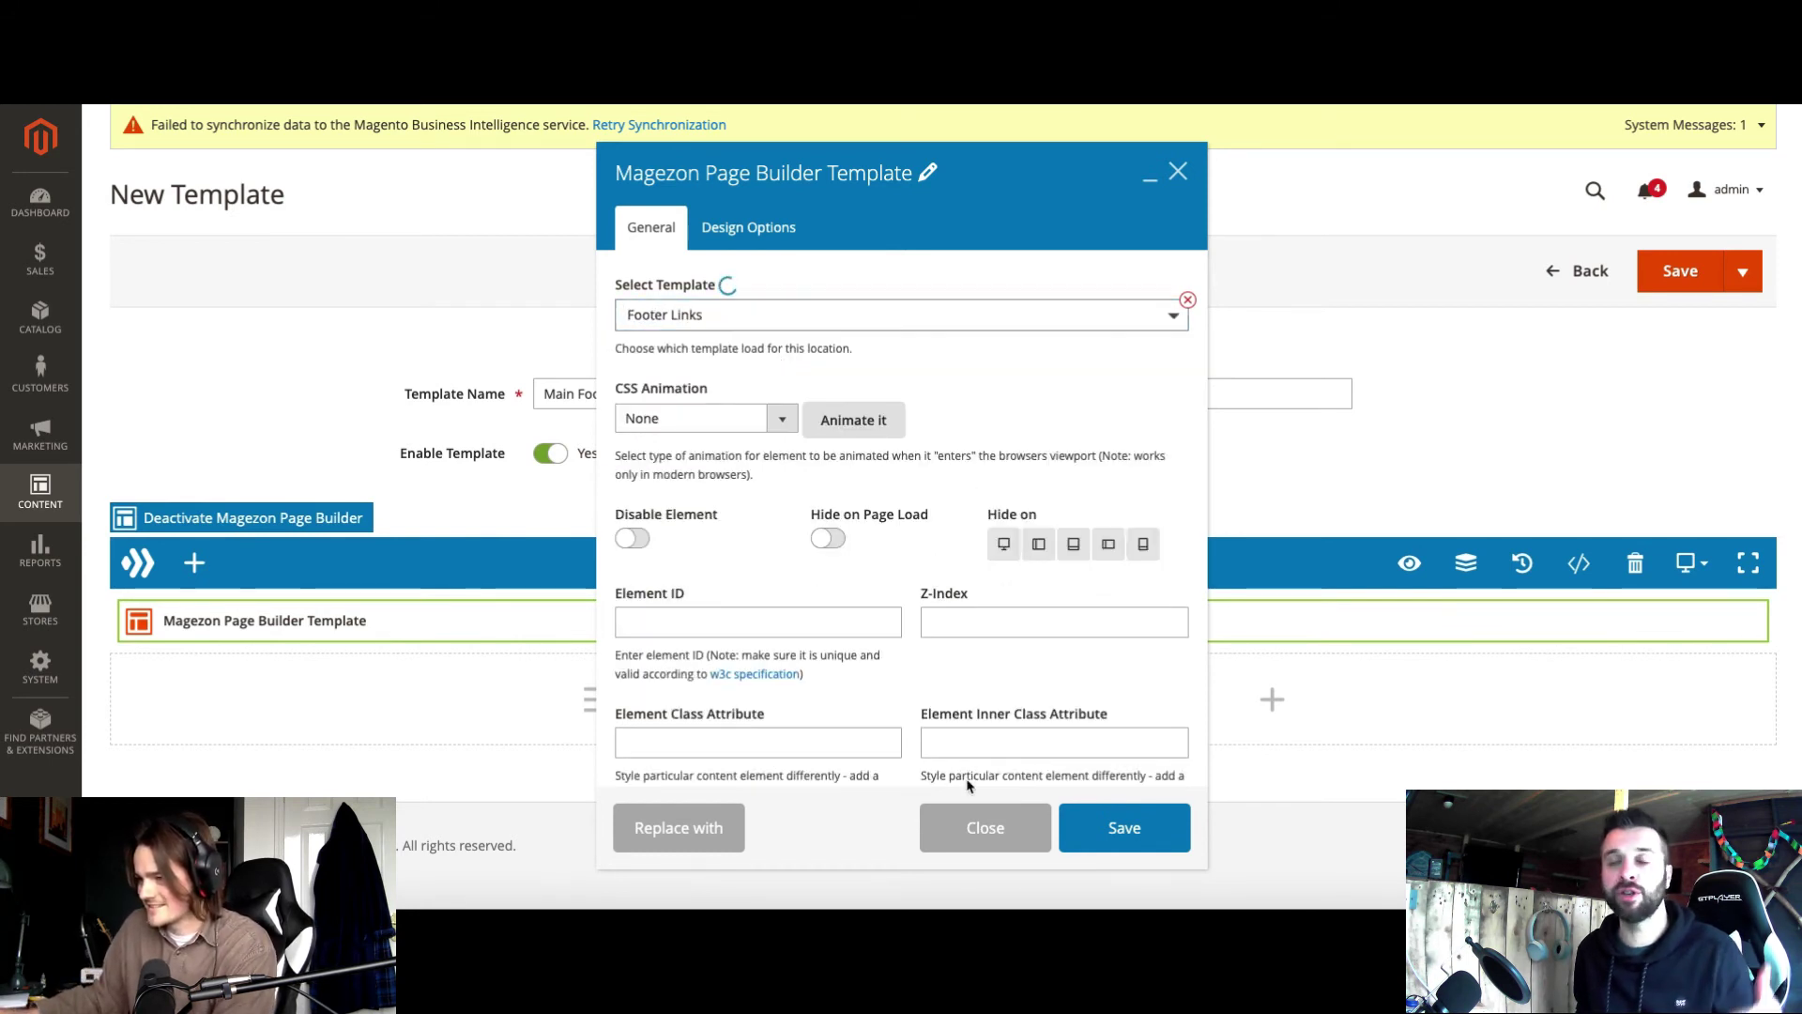
left_click(1123, 827)
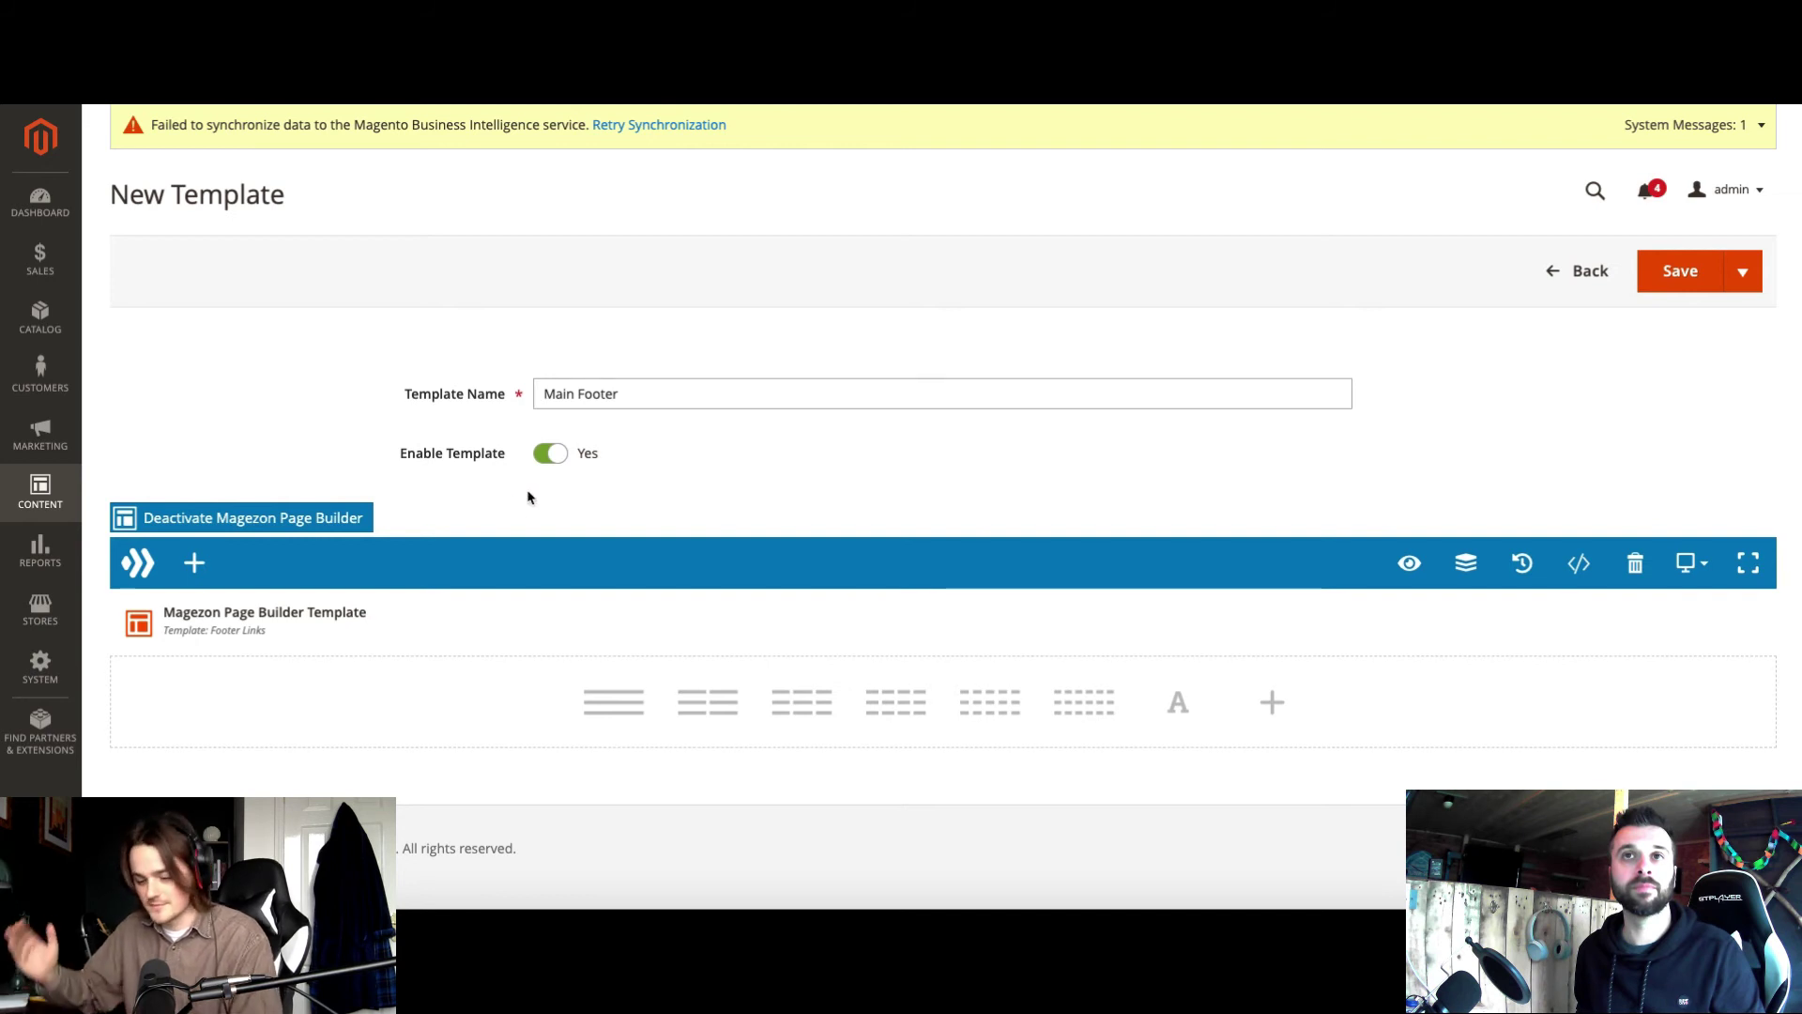
Step: Duplicate the Footer Links element and set the copy's template to 'Footer Test'
mouse_move(267, 600)
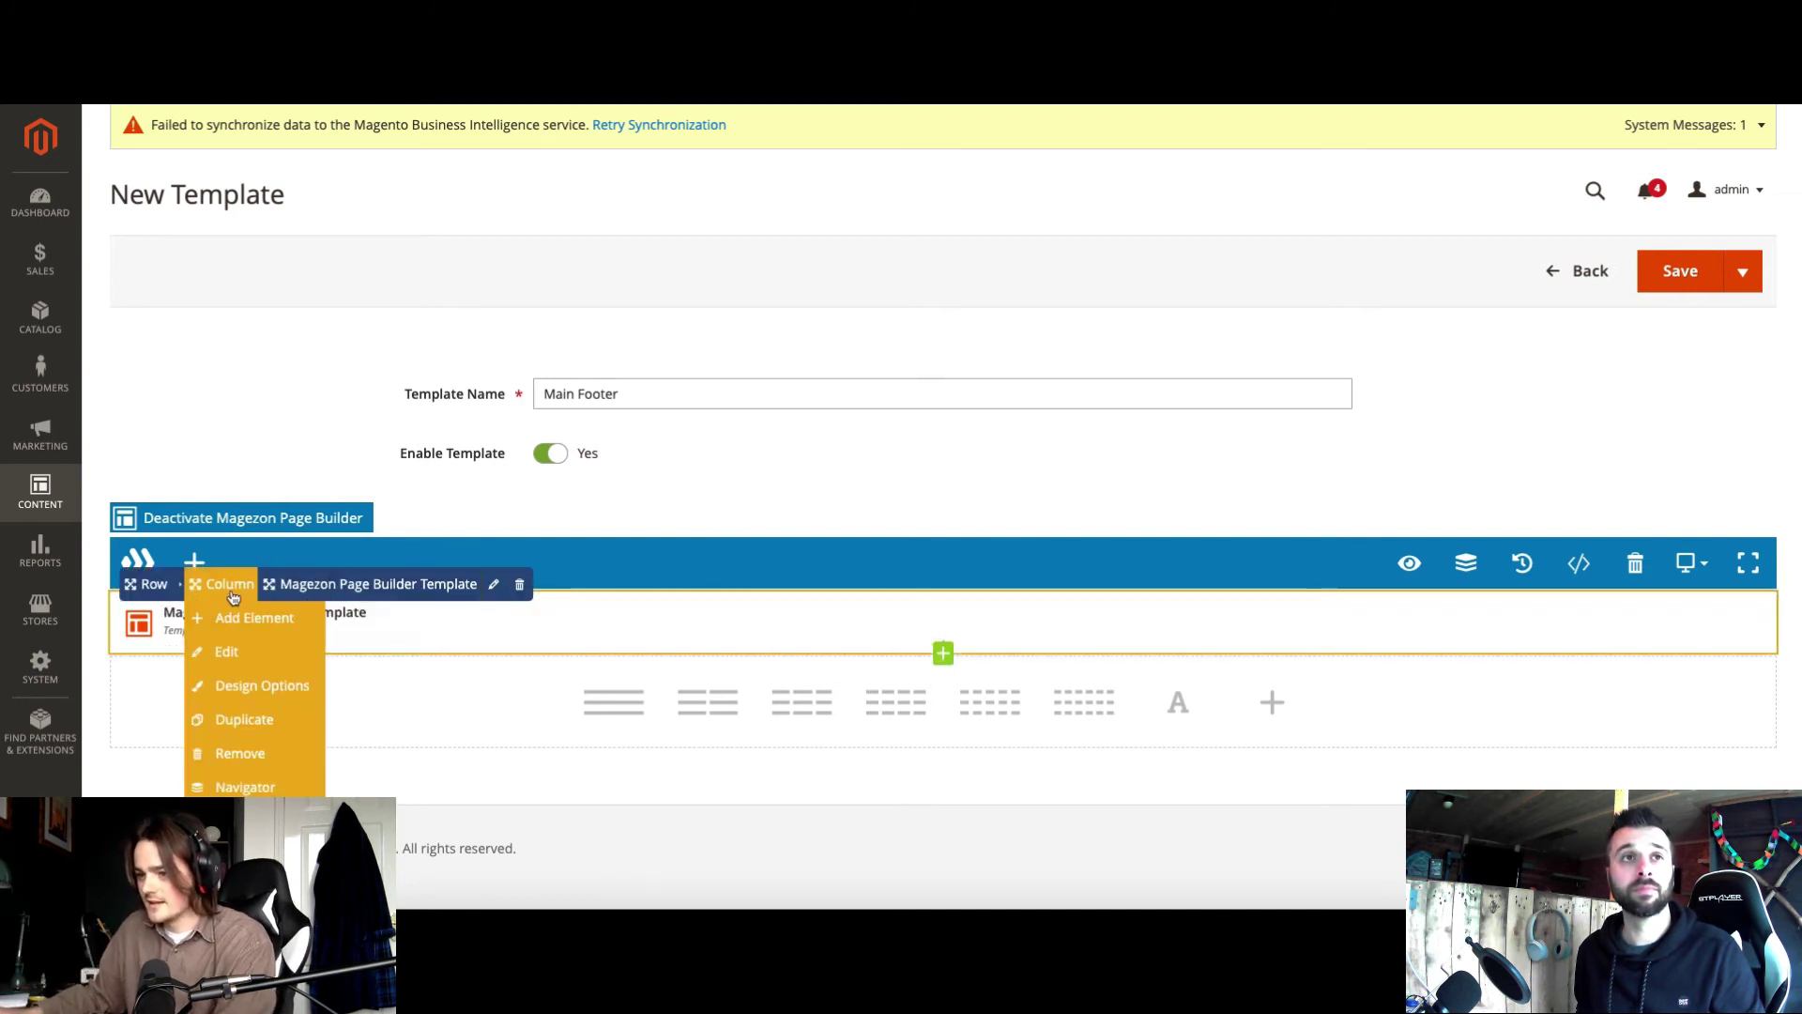
left_click(258, 721)
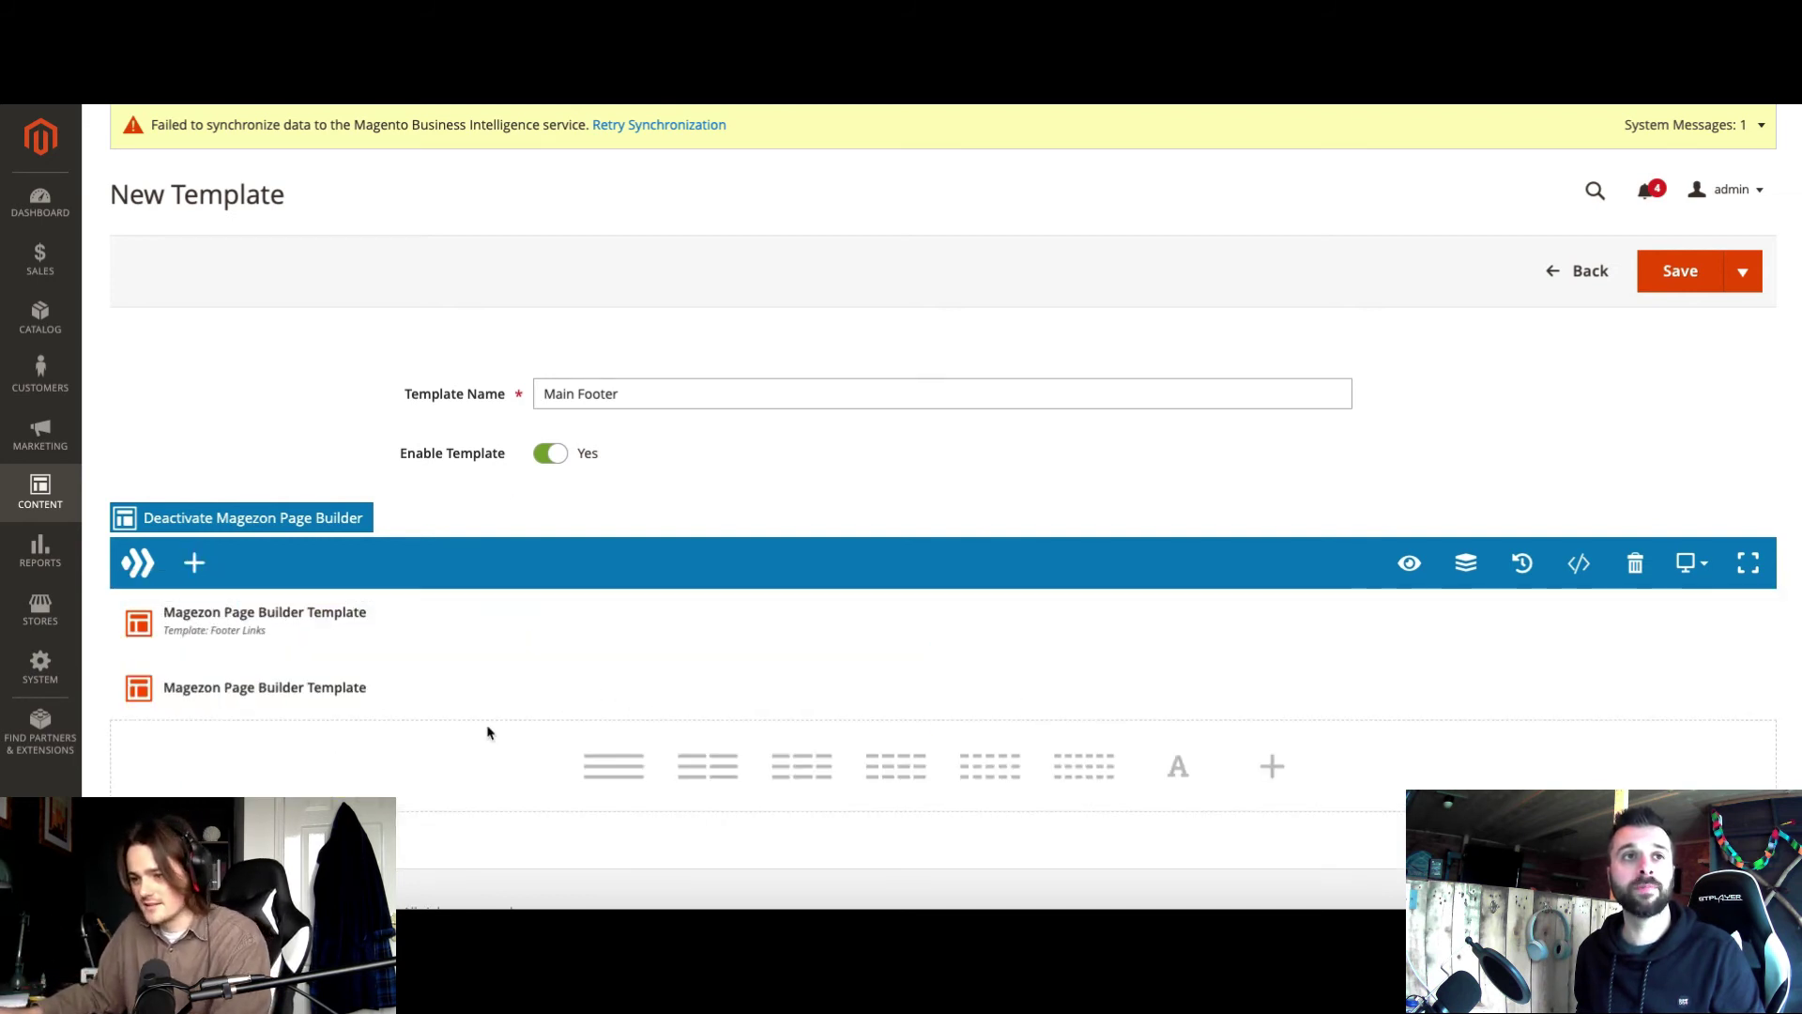
mouse_move(418, 662)
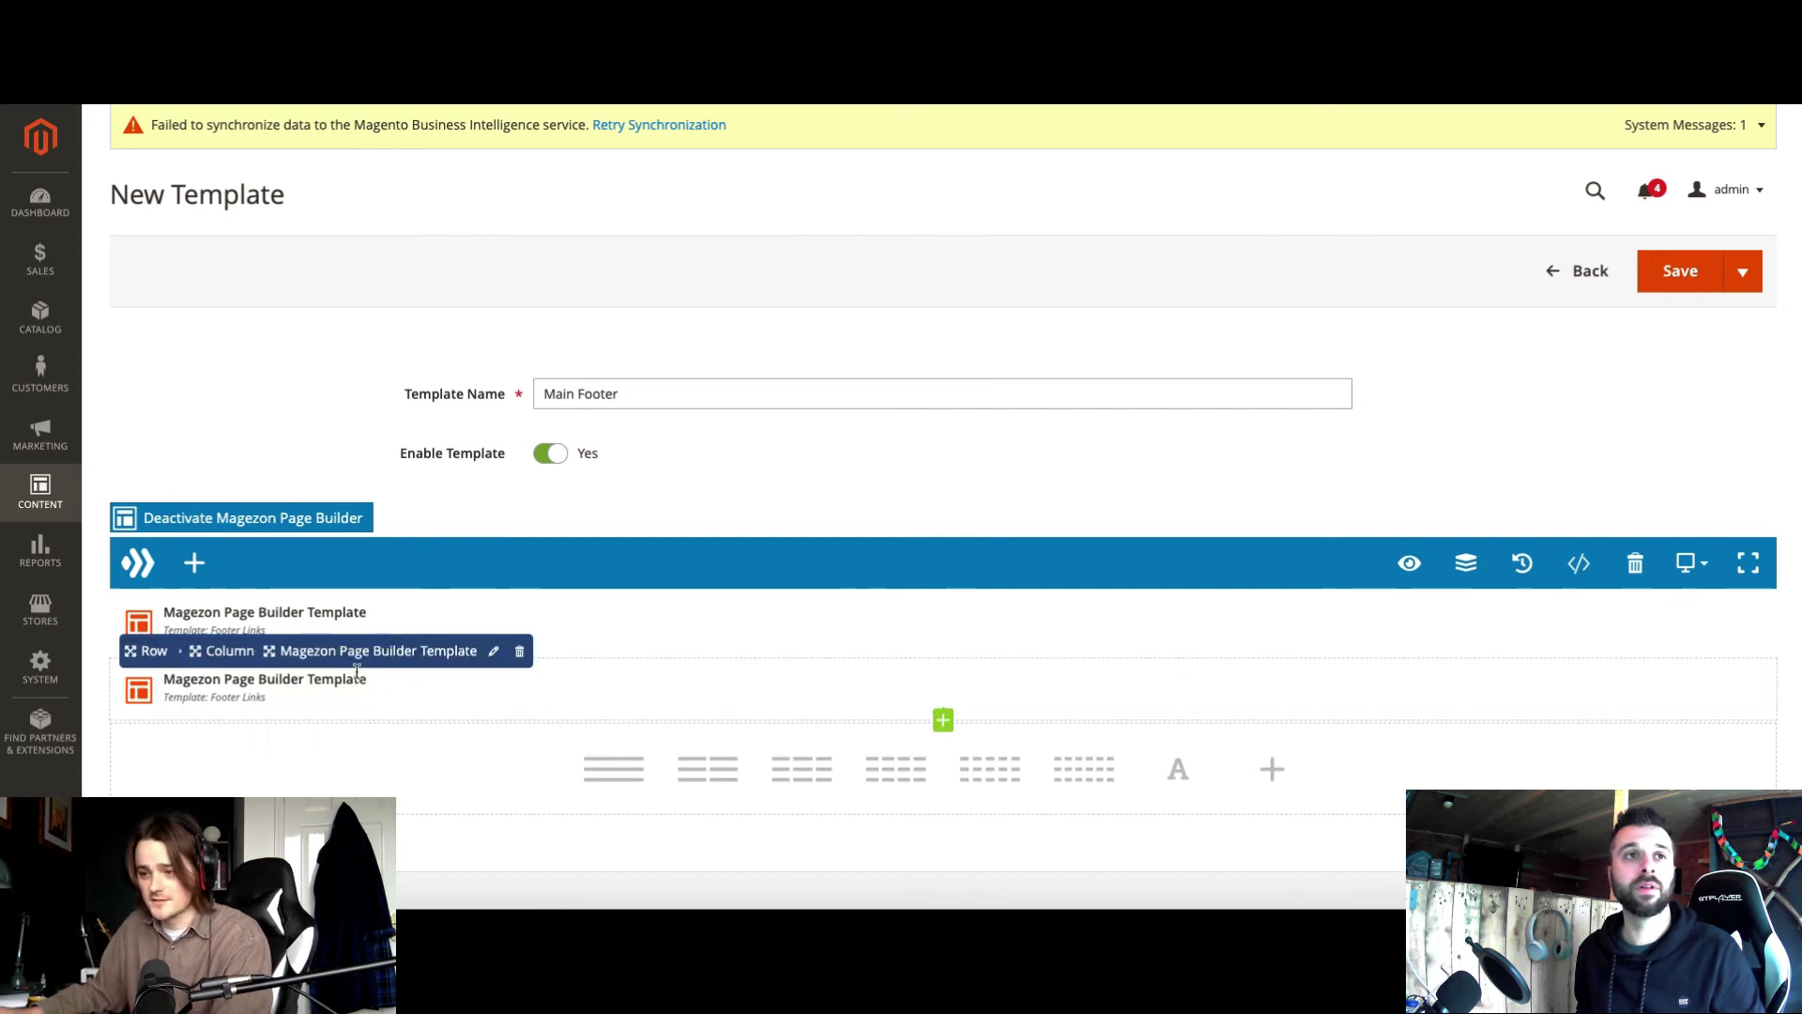
left_click(355, 687)
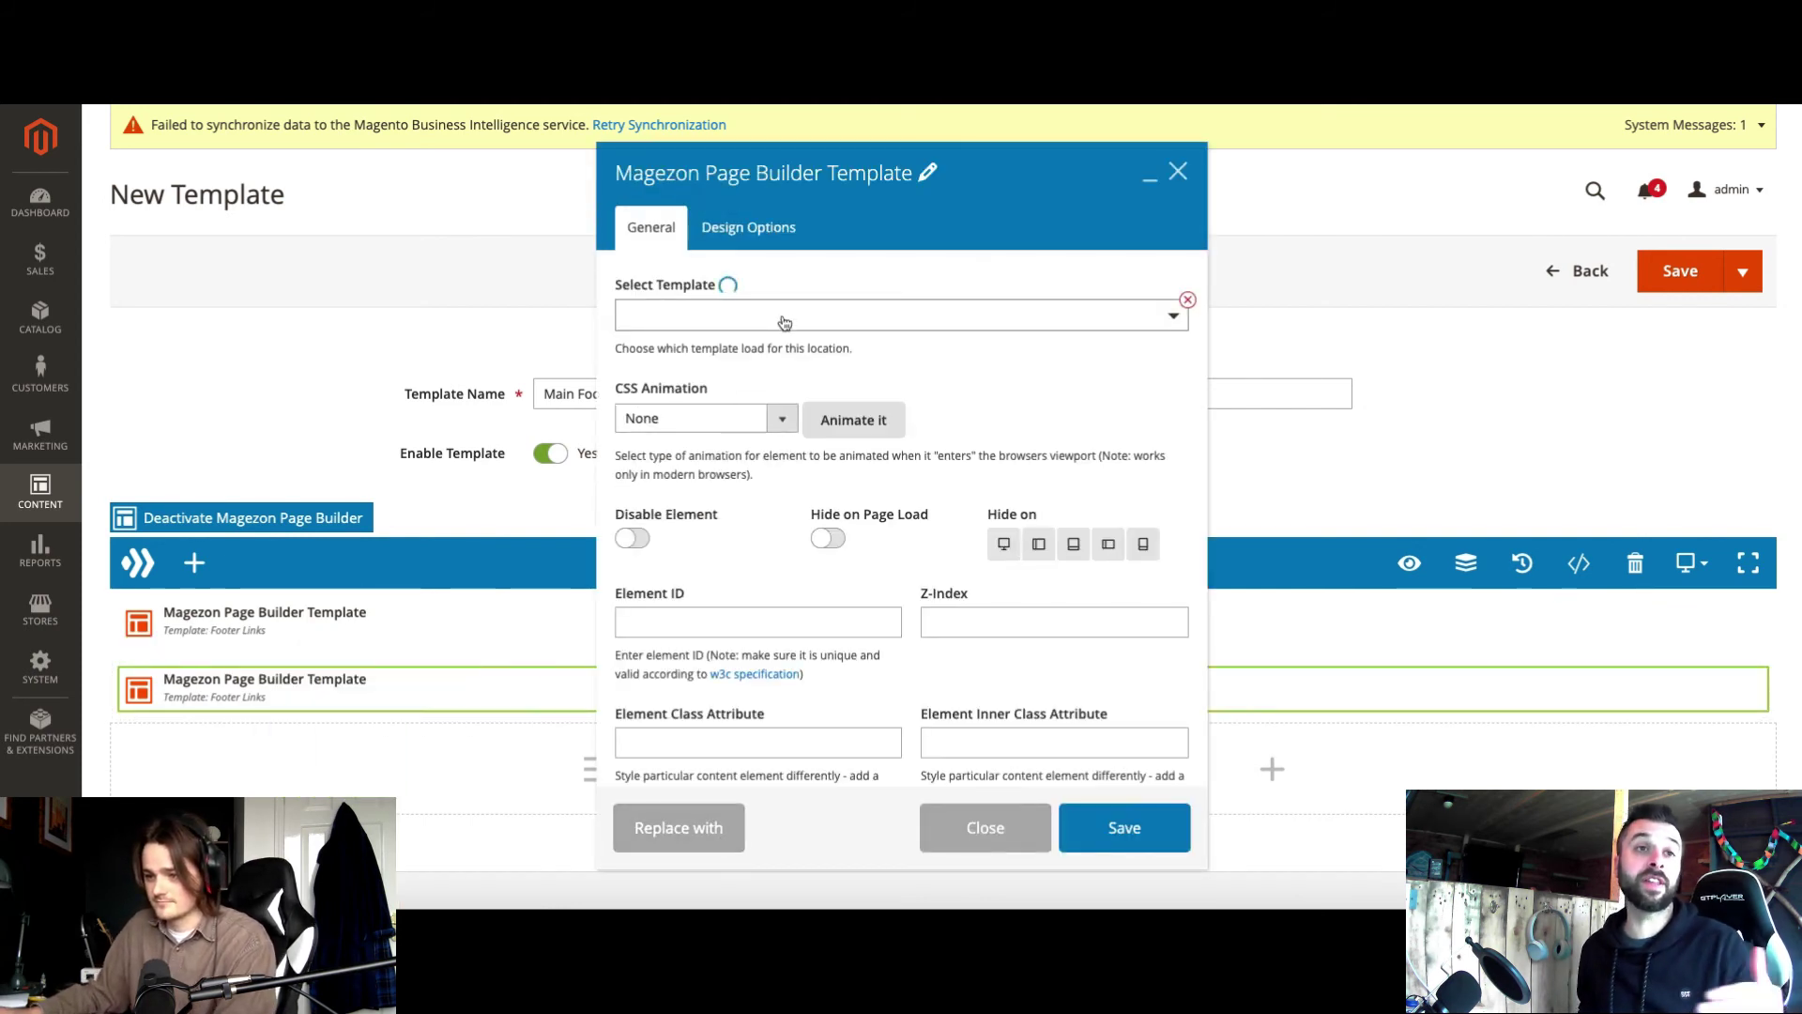
left_click(784, 319)
type("footer")
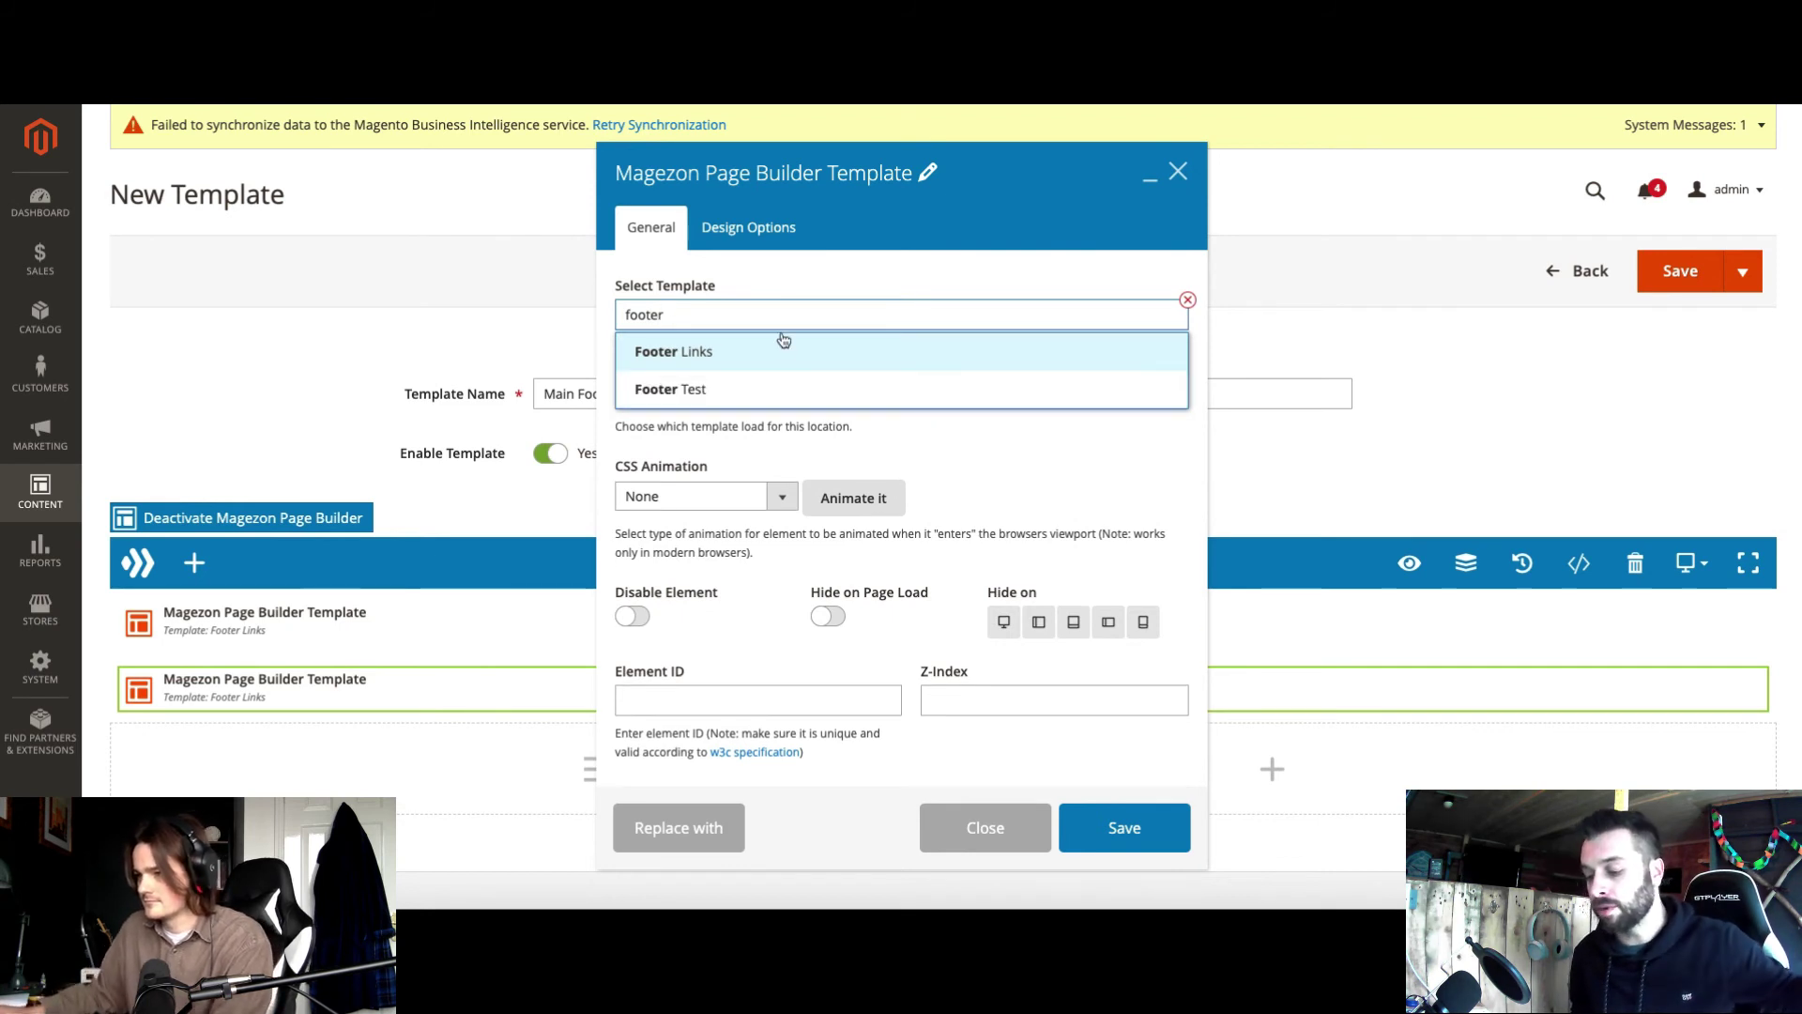
left_click(769, 388)
left_click(1113, 826)
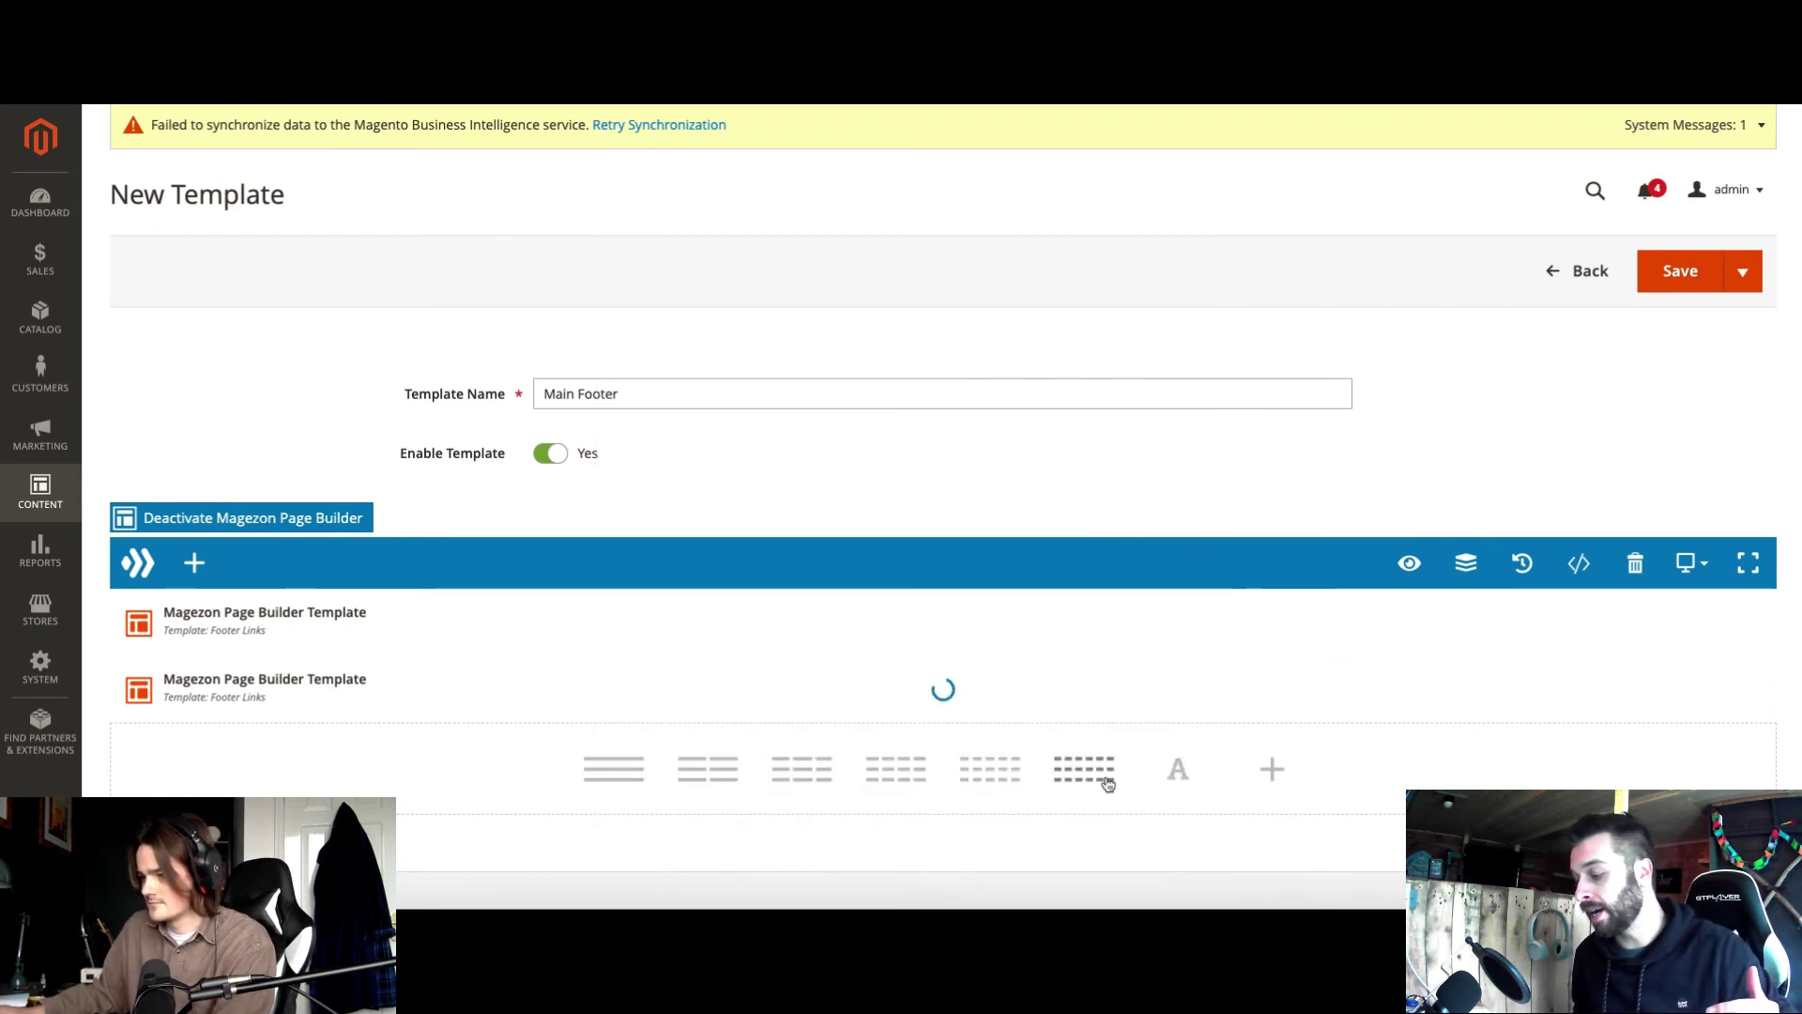